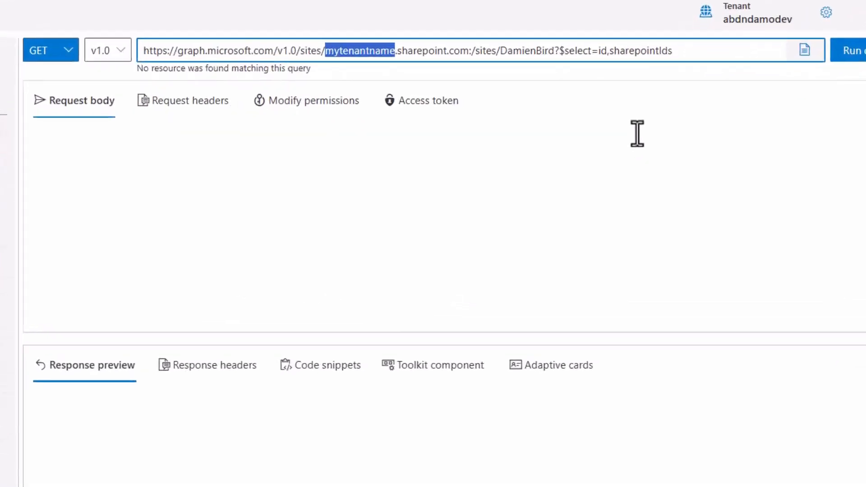
Replace the tenant placeholder in the site query URL with abdndamodev.
{"action": "type", "text": "abdndamo"}
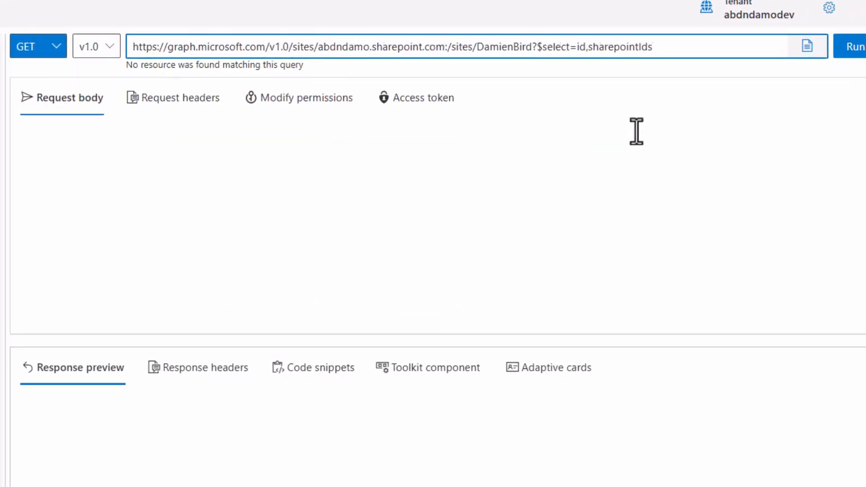
{"action": "type", "text": "dev"}
Look up the site name and the Delete Me folder in SharePoint, and run the site query with June2024 as the site name.
{"action": "left_click_drag", "start_coordinate": [497, 48], "coordinate": [551, 48]}
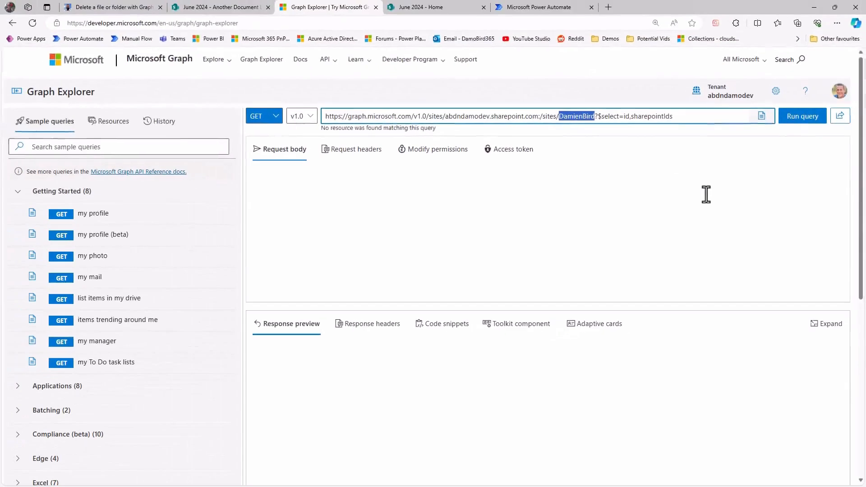
{"action": "left_click", "coordinate": [217, 7]}
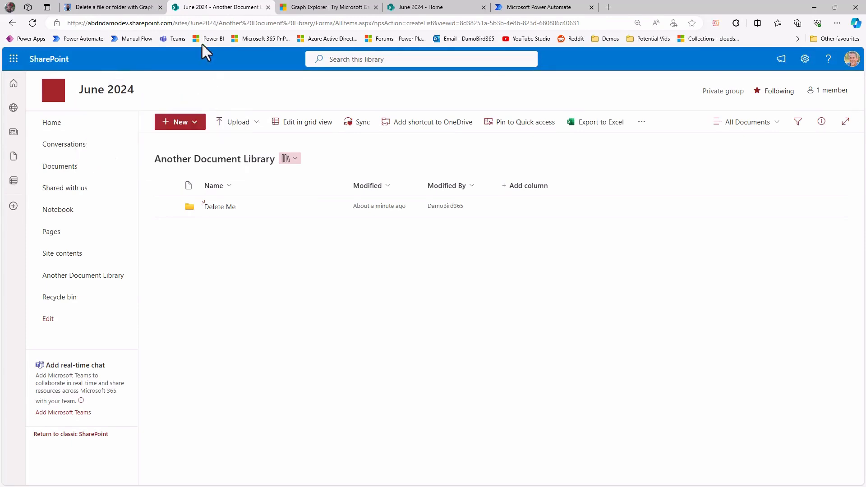
{"action": "double_click", "coordinate": [193, 23]}
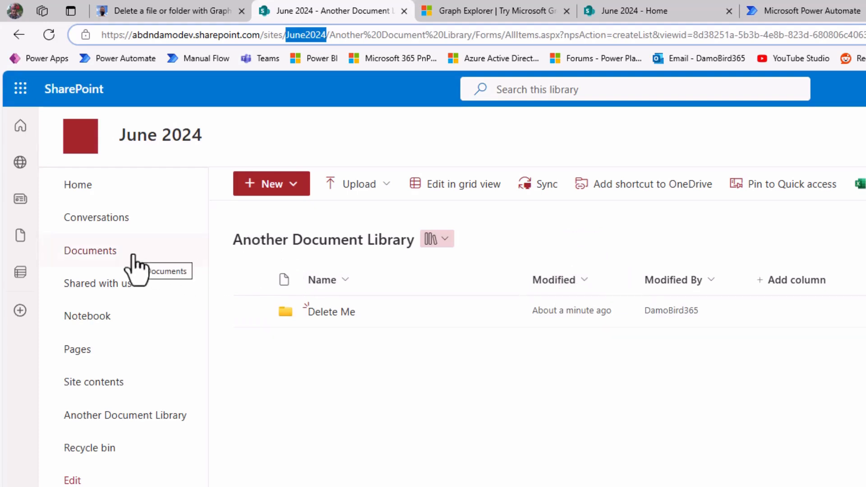
{"action": "left_click", "coordinate": [330, 312]}
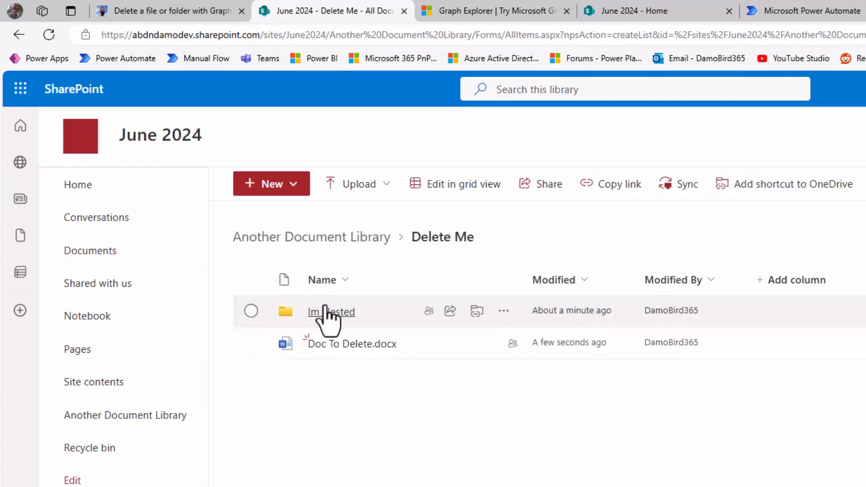
{"action": "left_click", "coordinate": [457, 13]}
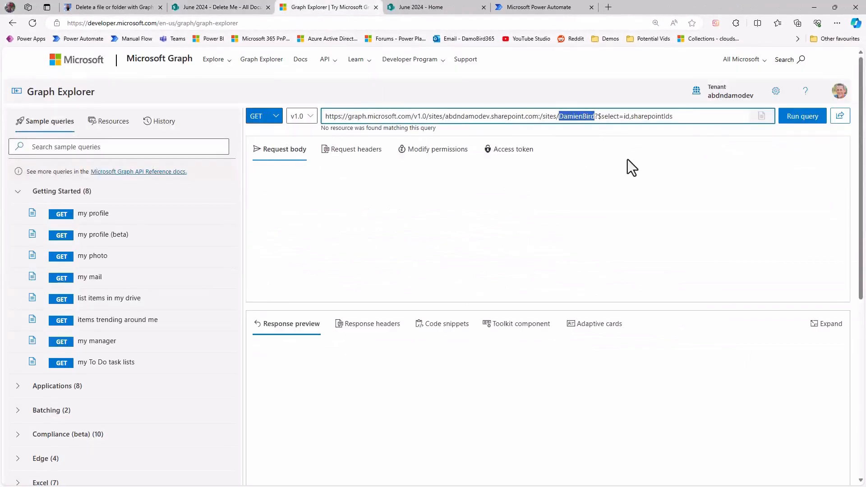
{"action": "type", "text": "June2024"}
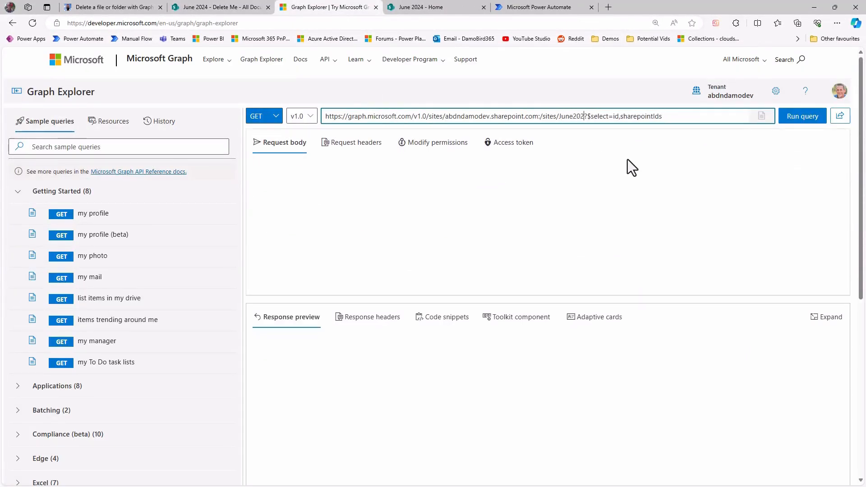
{"action": "left_click", "coordinate": [794, 117]}
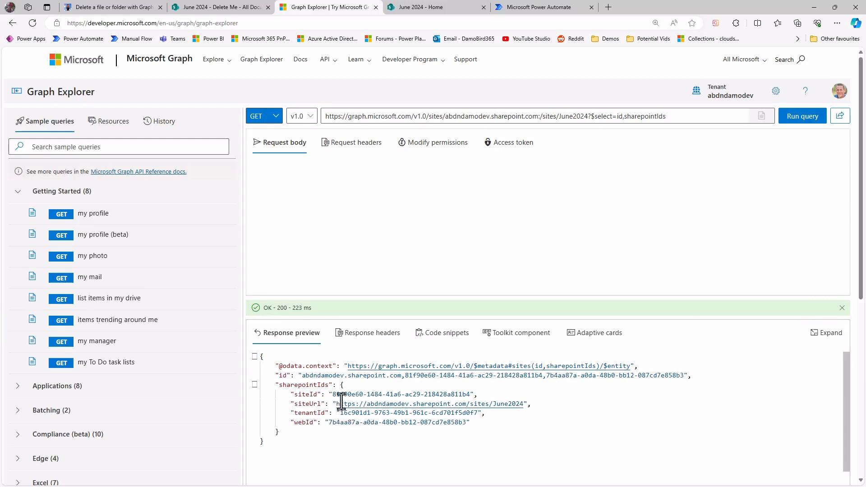
Copy the returned siteId, and replace the Graph Explorer query with the example drives URI from the blog article's Drive ID section.
{"action": "left_click_drag", "start_coordinate": [333, 395], "coordinate": [471, 395]}
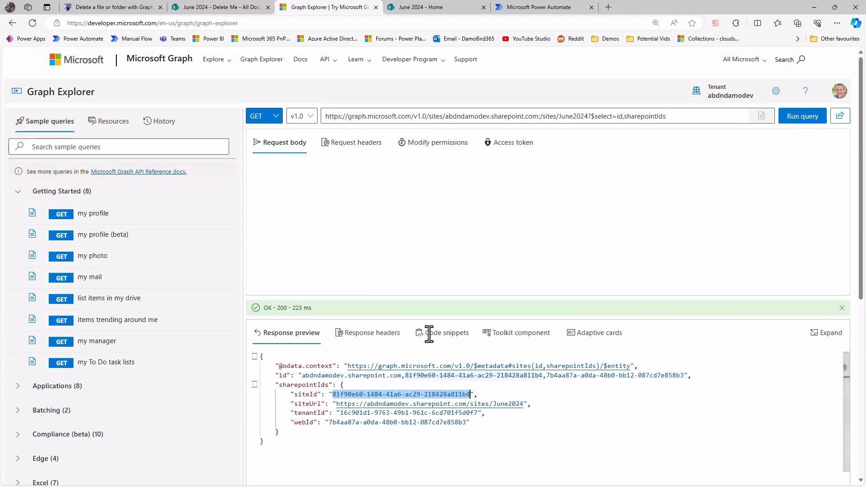
{"action": "left_click", "coordinate": [124, 7]}
{"action": "scroll", "coordinate": [446, 362], "scroll_direction": "down", "scroll_amount": 1}
{"action": "scroll", "coordinate": [449, 369], "scroll_direction": "down", "scroll_amount": 2}
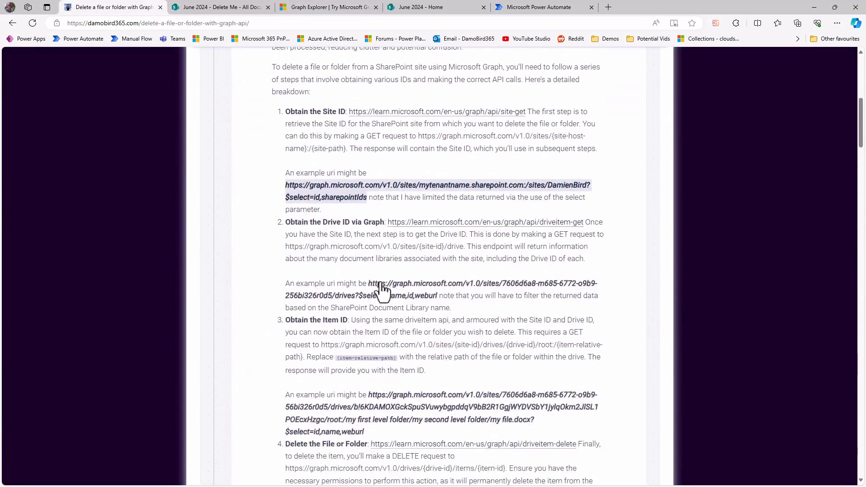
{"action": "left_click_drag", "start_coordinate": [374, 286], "coordinate": [437, 297]}
{"action": "key", "text": "ctrl+c"}
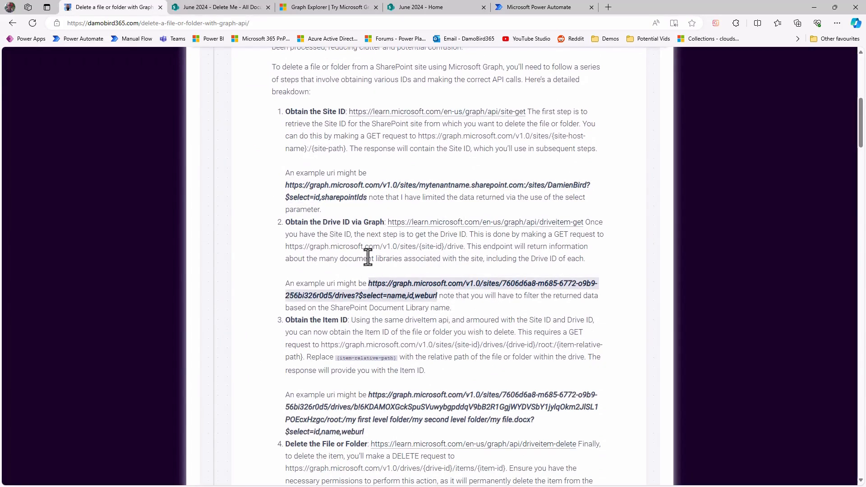
{"action": "key", "text": "ctrl+3"}
{"action": "left_click_drag", "start_coordinate": [676, 116], "coordinate": [280, 114]}
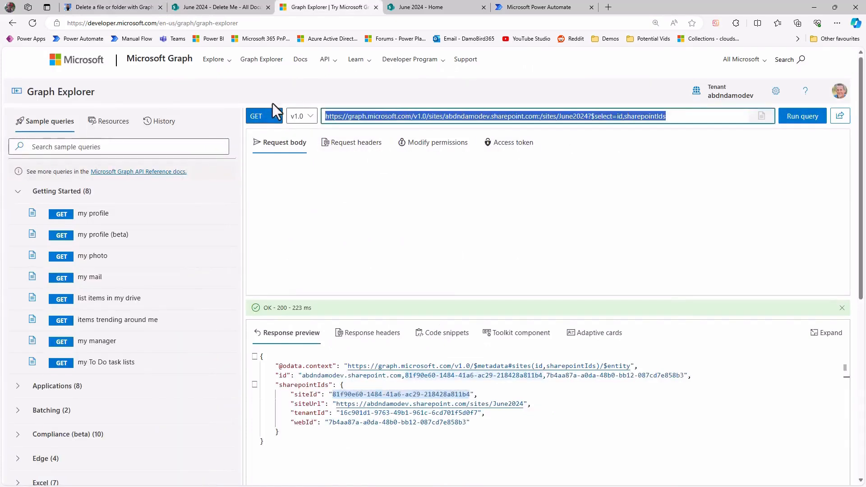
{"action": "key", "text": "ctrl+v"}
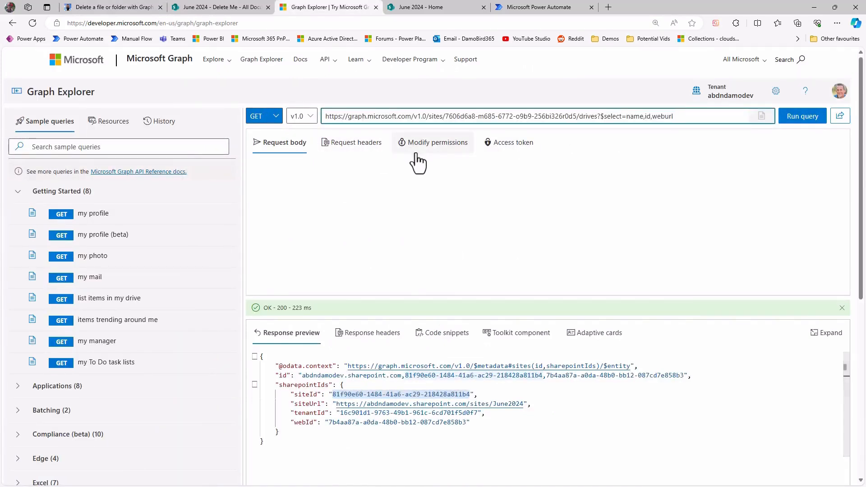
Run the drives query with site ID 81f90e60-1484-41a6-ac29-218428a811b4 and locate the Another Document Library entry in the response.
{"action": "left_click_drag", "start_coordinate": [446, 118], "coordinate": [577, 116]}
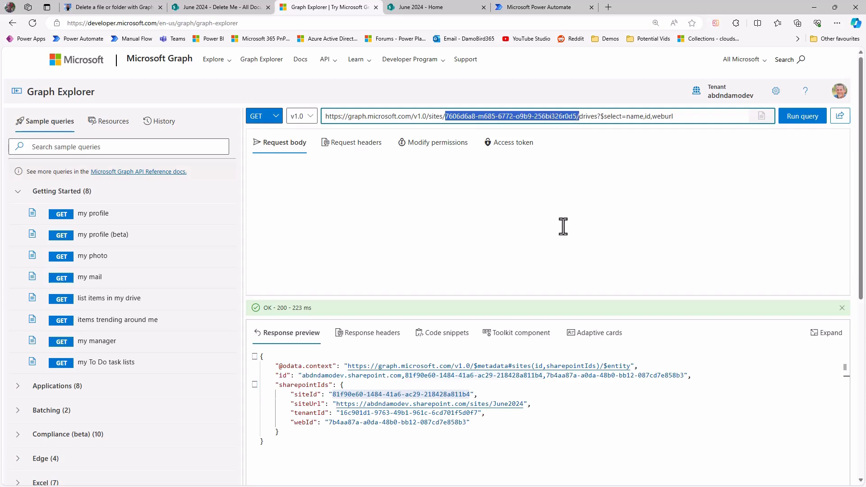
{"action": "left_click_drag", "start_coordinate": [471, 395], "coordinate": [333, 395]}
{"action": "key", "text": "ctrl+c"}
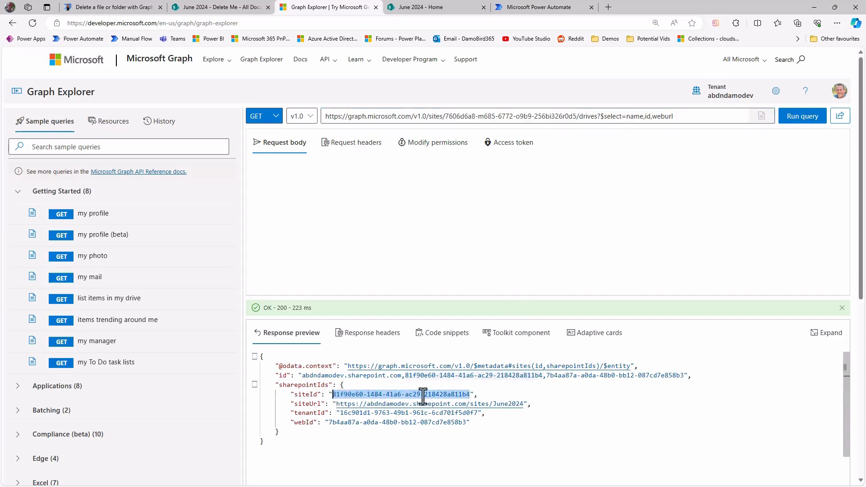
{"action": "left_click", "coordinate": [446, 117]}
{"action": "left_click_drag", "start_coordinate": [446, 117], "coordinate": [573, 117]}
{"action": "key", "text": "ctrl+v"}
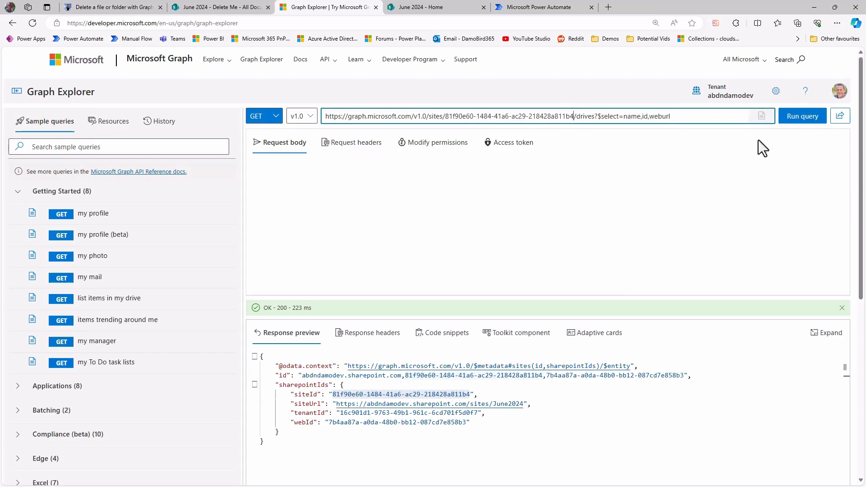
{"action": "left_click", "coordinate": [791, 114]}
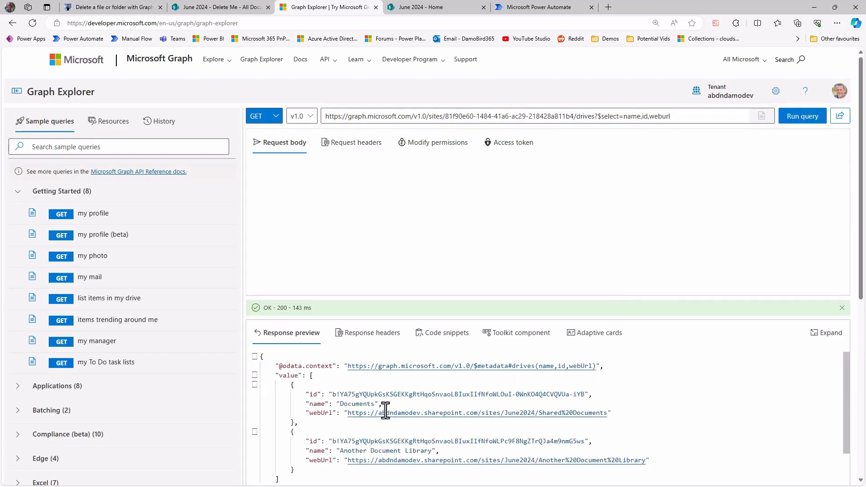
{"action": "scroll", "coordinate": [306, 404], "scroll_direction": "down", "scroll_amount": 2}
{"action": "scroll", "coordinate": [307, 404], "scroll_direction": "up", "scroll_amount": 1}
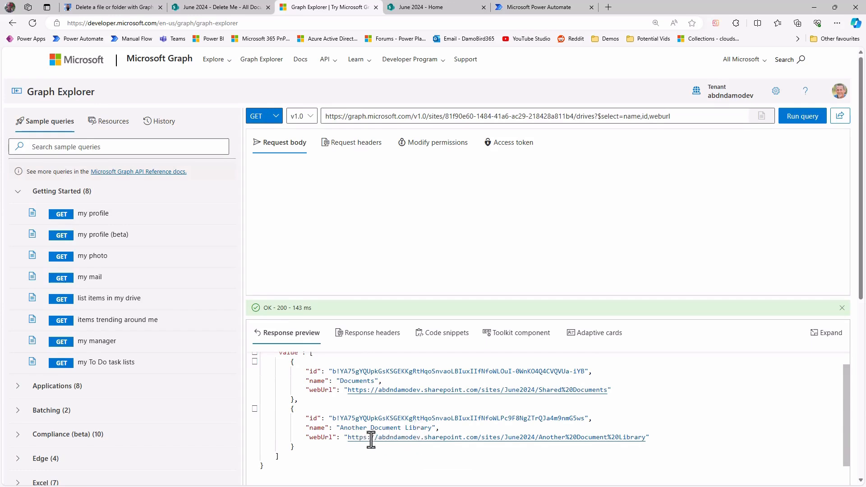
{"action": "left_click_drag", "start_coordinate": [340, 428], "coordinate": [434, 429]}
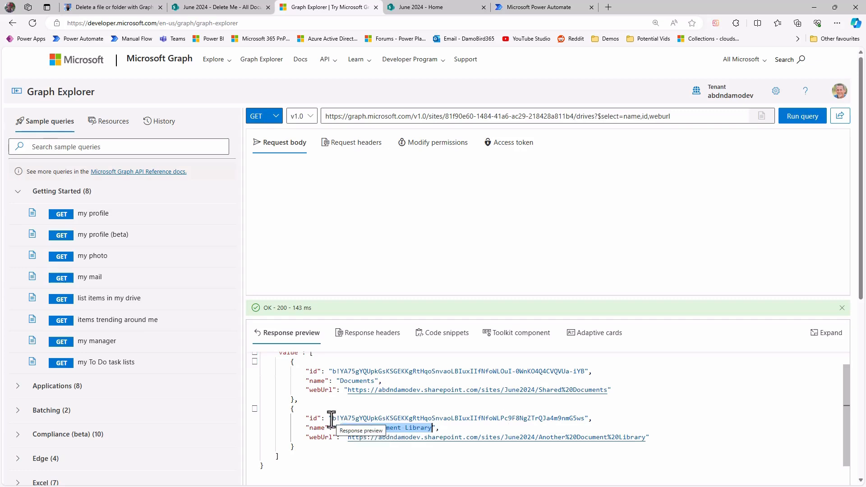
Copy the example URI from the blog article's Obtain the Item ID section and use it as the Graph Explorer query.
{"action": "key", "text": "ctrl+1"}
{"action": "scroll", "coordinate": [418, 360], "scroll_direction": "down", "scroll_amount": 3}
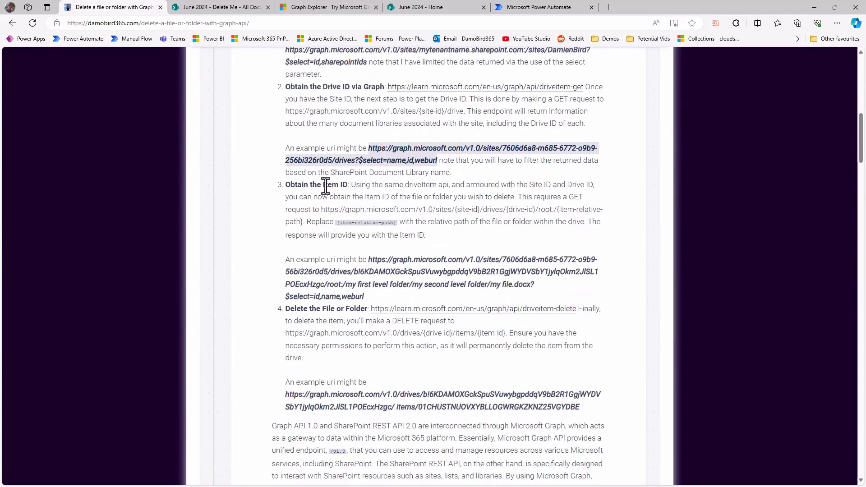
{"action": "left_click_drag", "start_coordinate": [369, 260], "coordinate": [375, 293]}
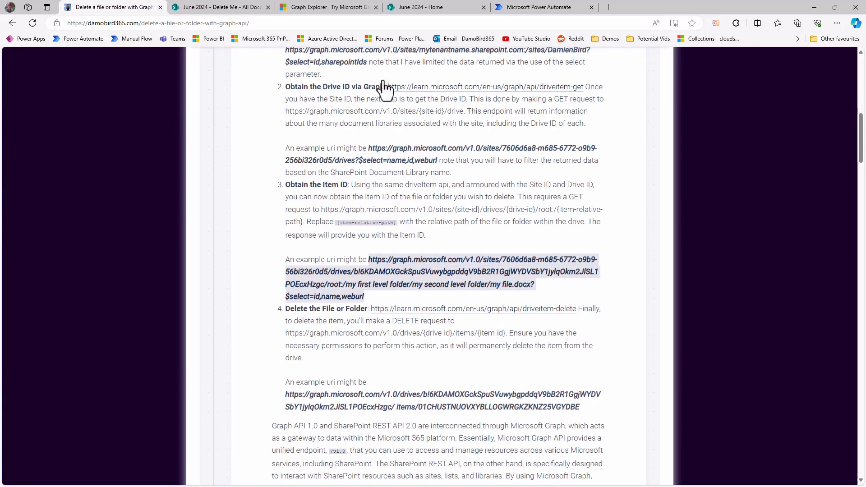
{"action": "left_click", "coordinate": [330, 7]}
{"action": "left_click_drag", "start_coordinate": [684, 117], "coordinate": [315, 116]}
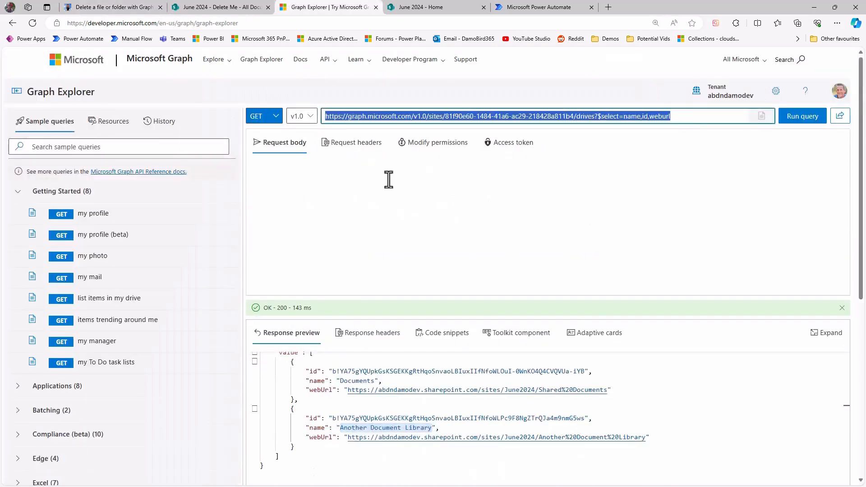
{"action": "type", "text": "https://graph.microsoft.com/v1.0/sites/7606d6a8-m685-6772-o9b9-56bi326r0d5/drives/b!6KDAMOXGck5puSVuwybgpddqV9bB2R1GgjWYDVSbY1jylqOkm2JISL1 POEcxHzgc/root:/my first level folder/my second level folder/my file.docx?$select=id,name,weburl"}
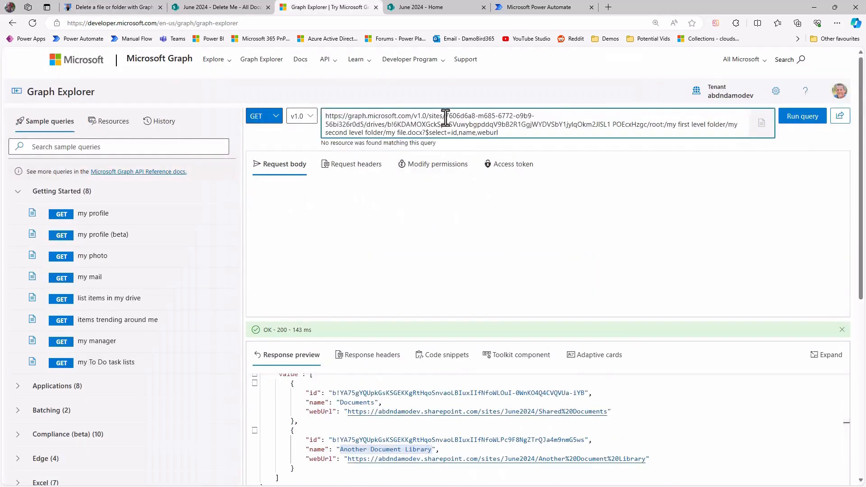
Replace the example site ID in the item query with the previously copied 81f90e60-1484-41a6-ac29-218428a811b4 from the clipboard history.
{"action": "left_click_drag", "start_coordinate": [446, 117], "coordinate": [364, 128]}
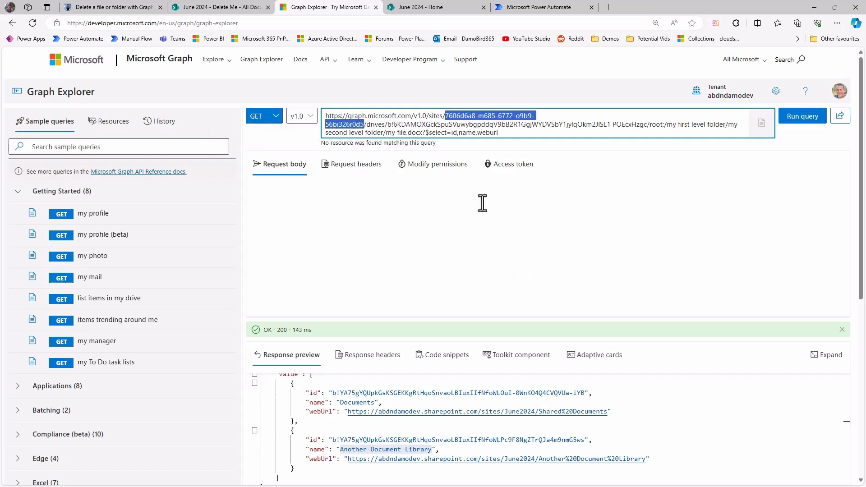
{"action": "key", "text": "super+v"}
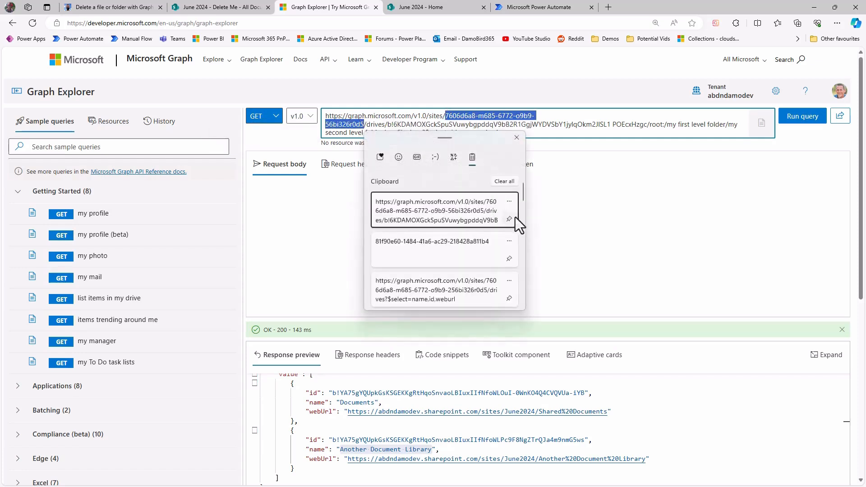
{"action": "left_click", "coordinate": [410, 247]}
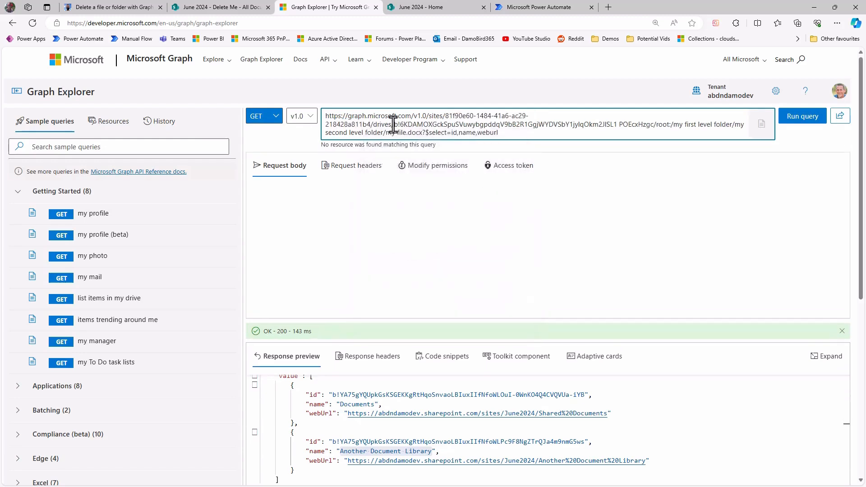
Replace the example drive ID in the item query with the id of Another Document Library from the response.
{"action": "left_click_drag", "start_coordinate": [394, 125], "coordinate": [650, 126]}
{"action": "left_click_drag", "start_coordinate": [333, 442], "coordinate": [586, 445]}
{"action": "key", "text": "ctrl+c"}
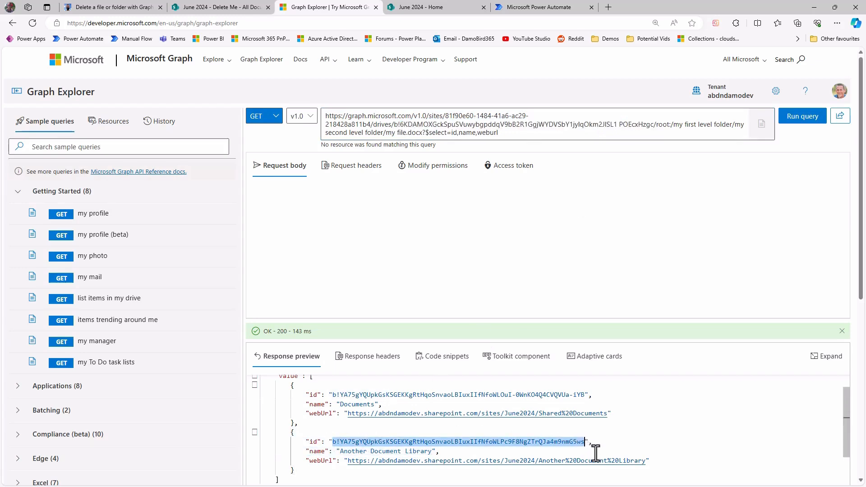
{"action": "left_click_drag", "start_coordinate": [393, 125], "coordinate": [653, 127]}
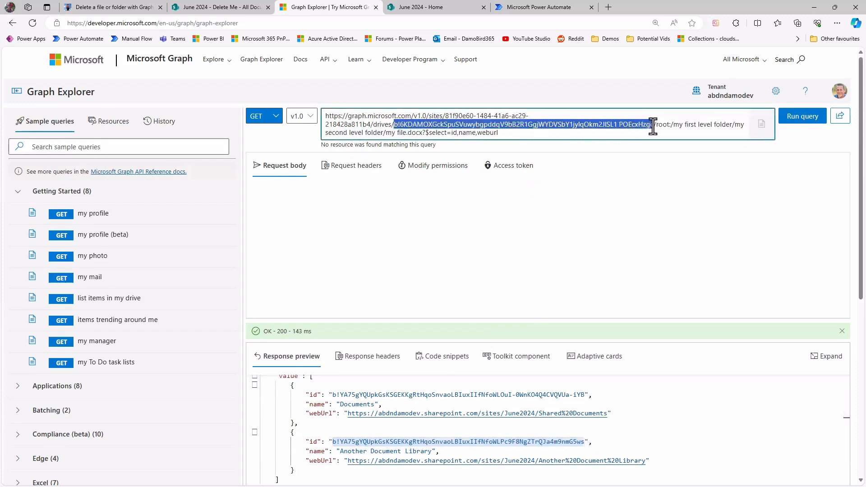
{"action": "key", "text": "ctrl+v"}
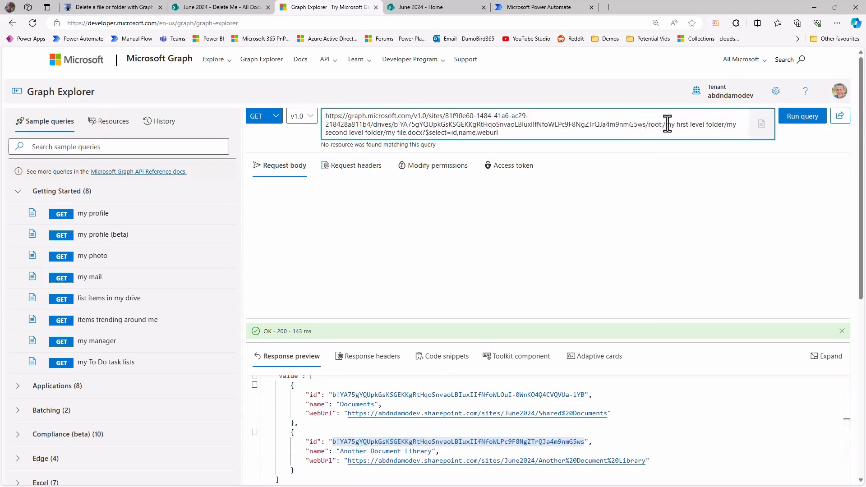
Check the folder hierarchy in SharePoint and replace the example file path in the item query with Delete Me/Im Nested.
{"action": "left_click_drag", "start_coordinate": [668, 125], "coordinate": [424, 133]}
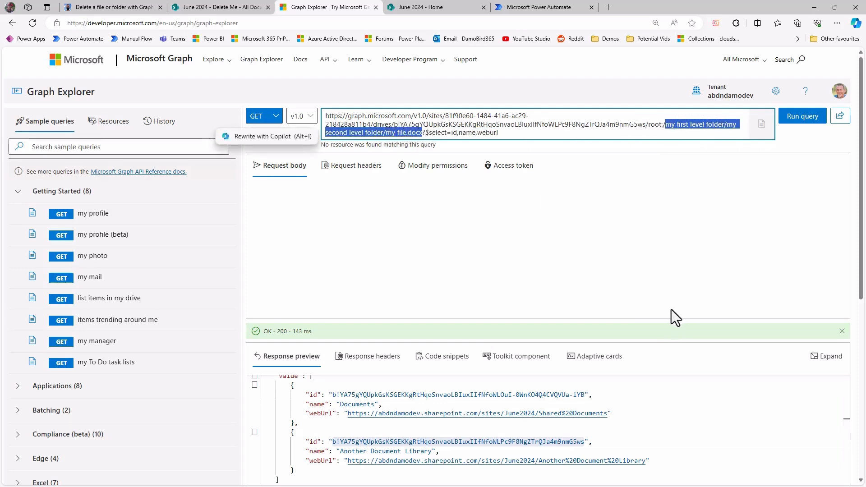
{"action": "left_click", "coordinate": [239, 8]}
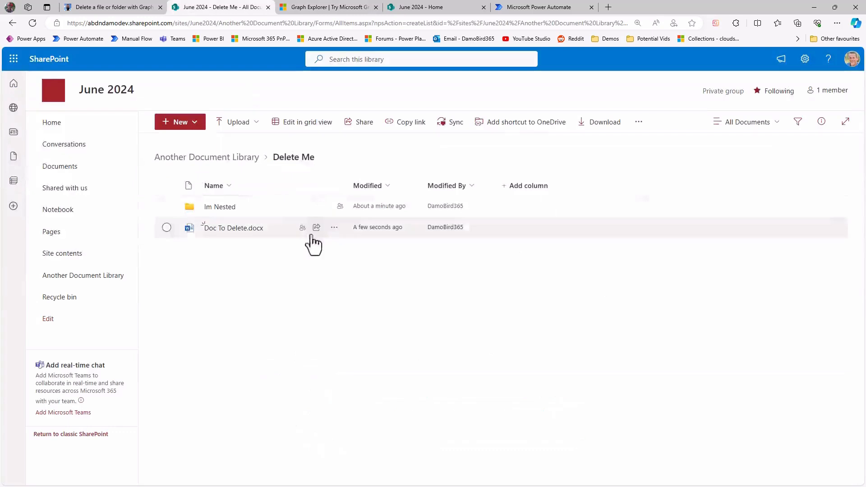
{"action": "left_click", "coordinate": [214, 165]}
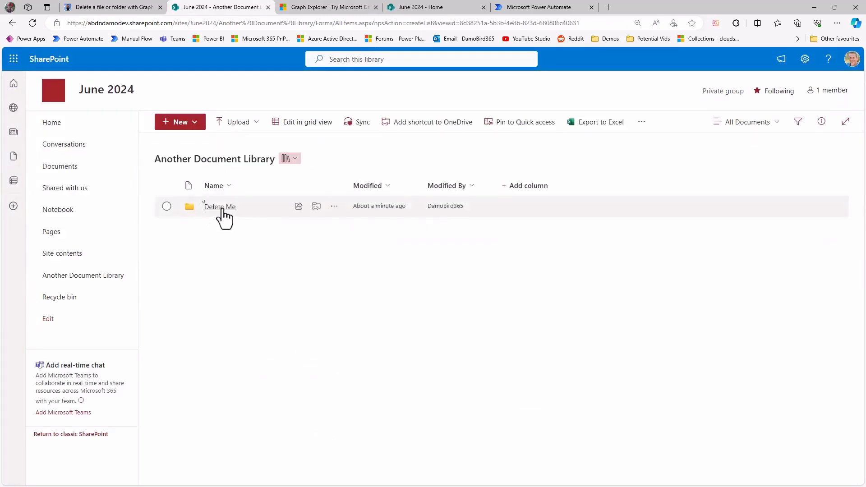
{"action": "left_click", "coordinate": [219, 211]}
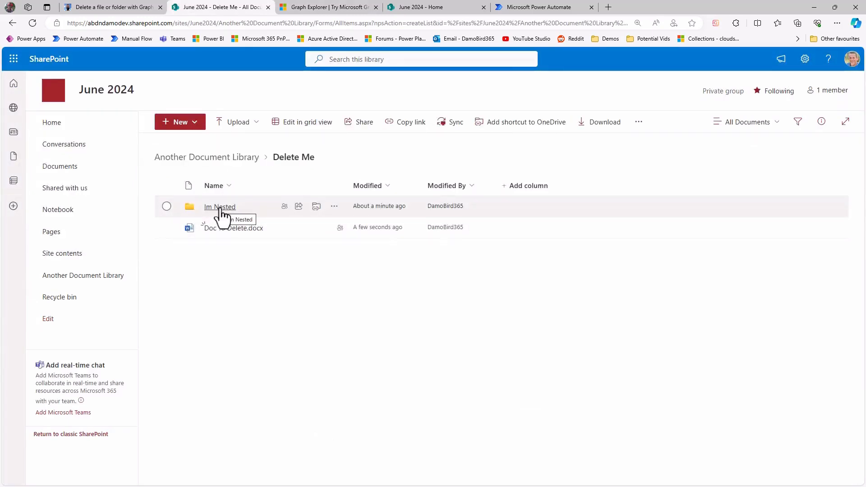
{"action": "left_click", "coordinate": [322, 8]}
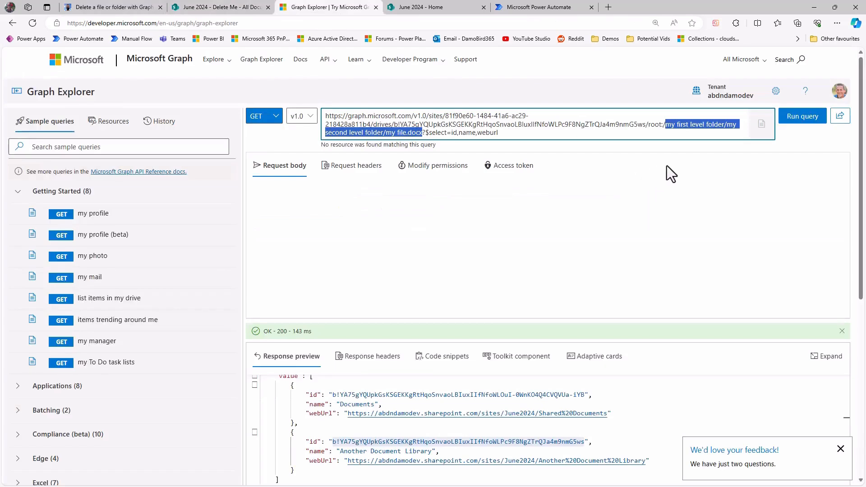
{"action": "type", "text": "Delete Me/Im Nested"}
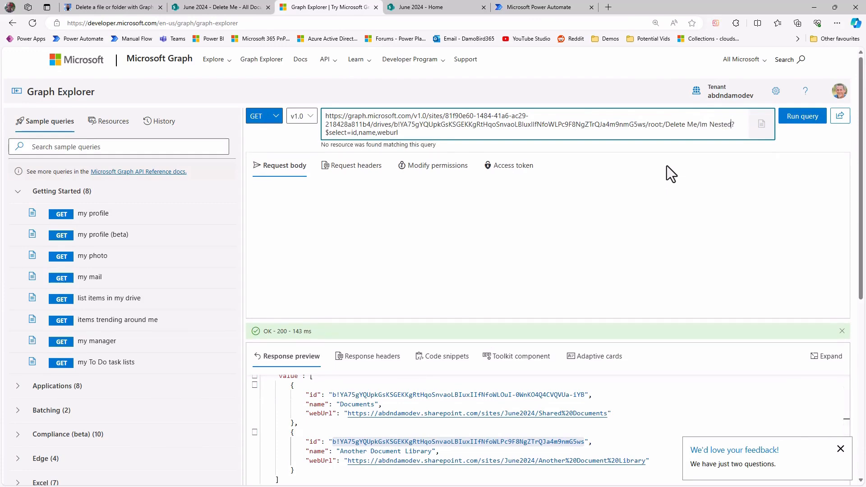
Run the item query for the Im Nested folder and open that folder in SharePoint to check its document's file name.
{"action": "left_click", "coordinate": [804, 118]}
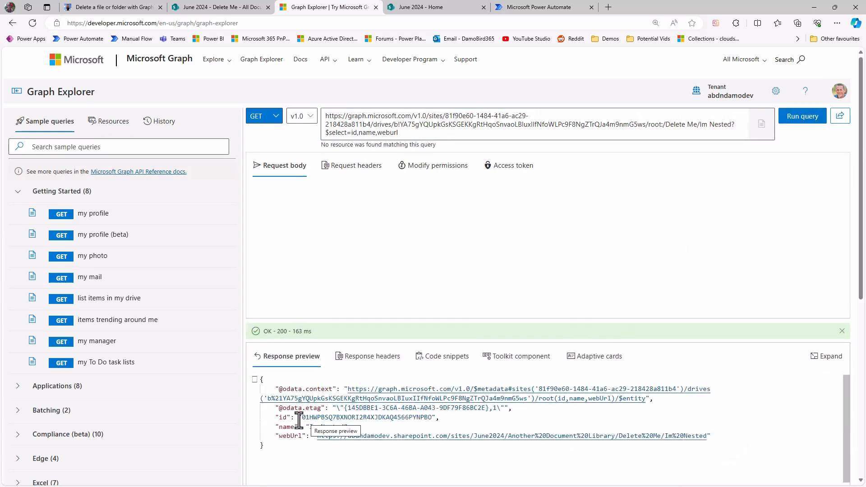
{"action": "key", "text": "ctrl+shift+Tab"}
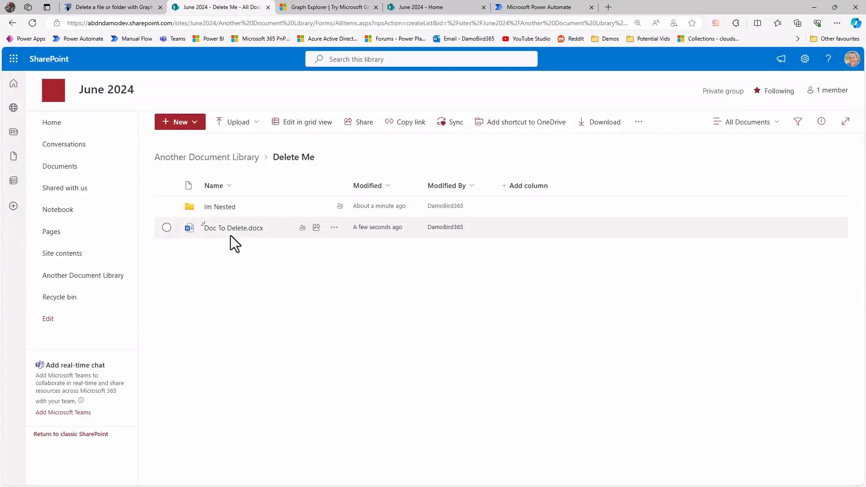
{"action": "left_click", "coordinate": [221, 207]}
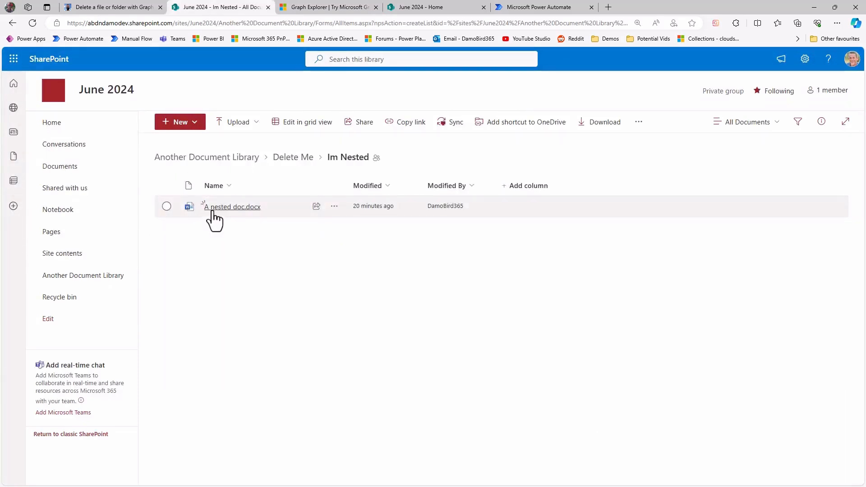
{"action": "mouse_move", "coordinate": [252, 214]}
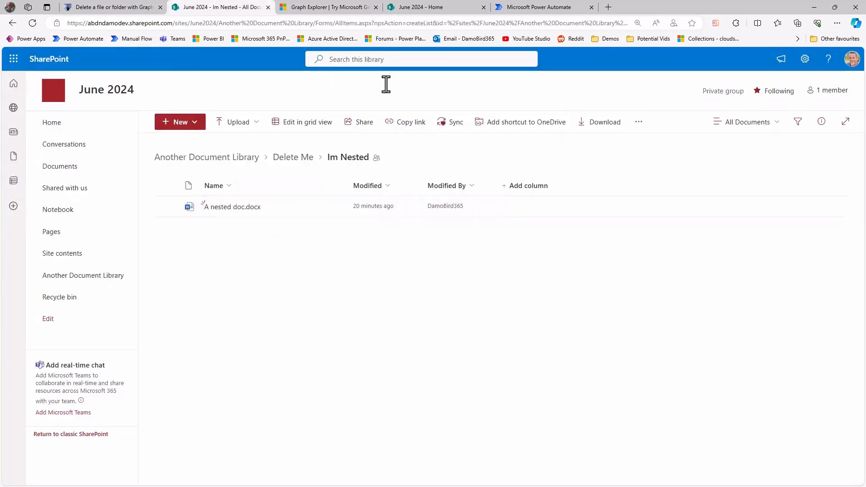
Extend the Graph Explorer item path with /A nested doc.docx after Im Nested and run the query.
{"action": "key", "text": "ctrl+Tab"}
{"action": "left_click", "coordinate": [734, 126]}
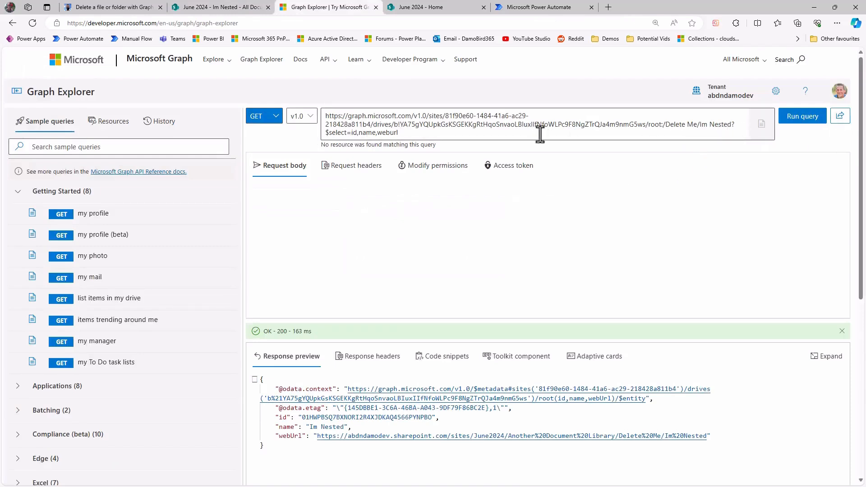
{"action": "type", "text": "/A ne"}
{"action": "type", "text": "sted doc.d"}
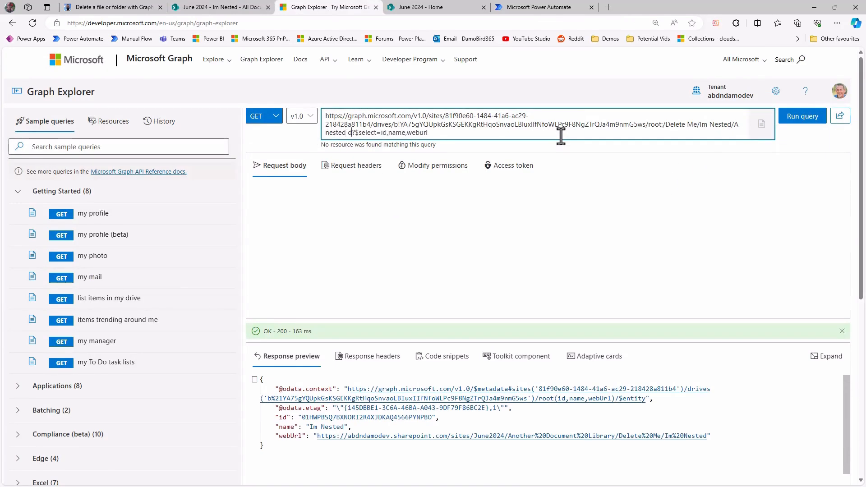
{"action": "type", "text": "ocx"}
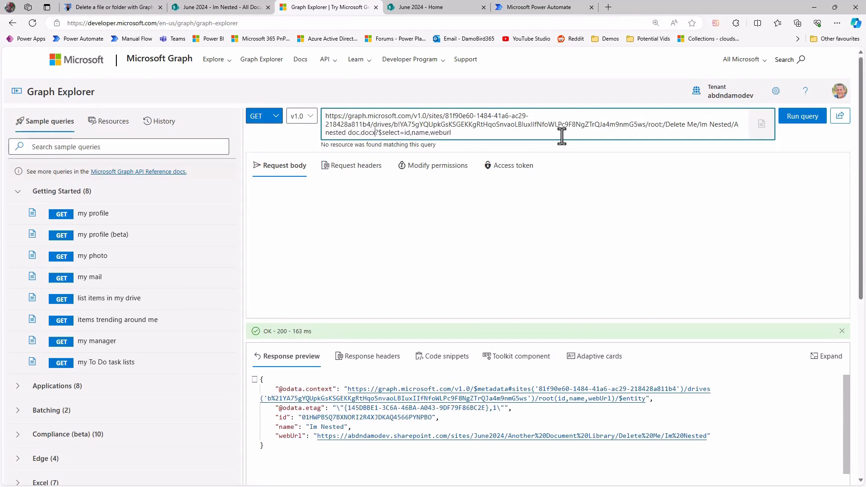
{"action": "left_click", "coordinate": [792, 122]}
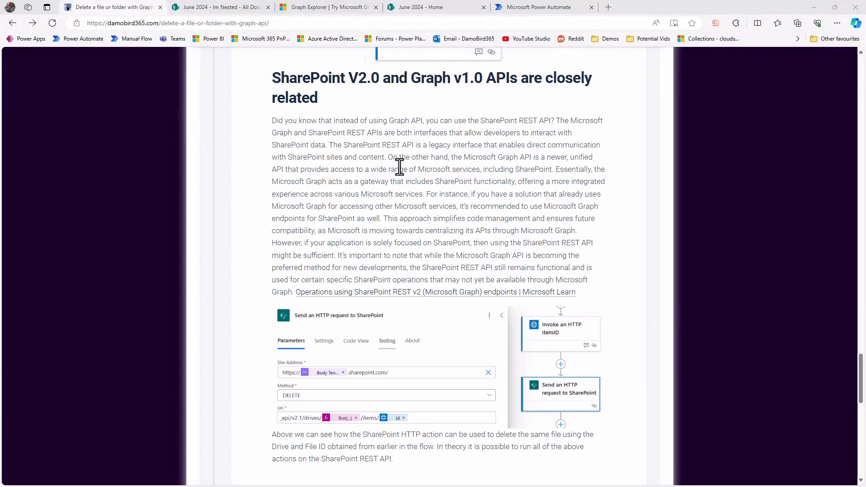
Open the blog article's Microsoft Learn link on SharePoint REST v2 operations and examine the table matching Graph URLs to SharePoint URLs.
{"action": "left_click", "coordinate": [372, 293]}
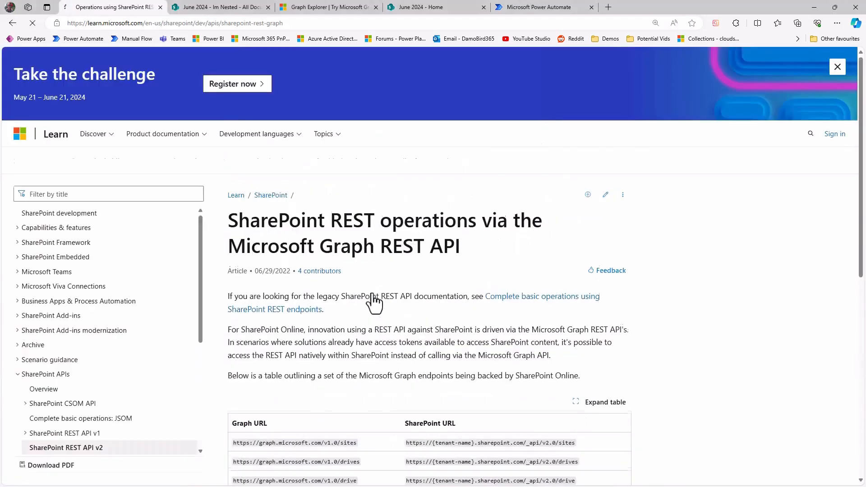
{"action": "scroll", "coordinate": [375, 298], "scroll_direction": "down", "scroll_amount": 3}
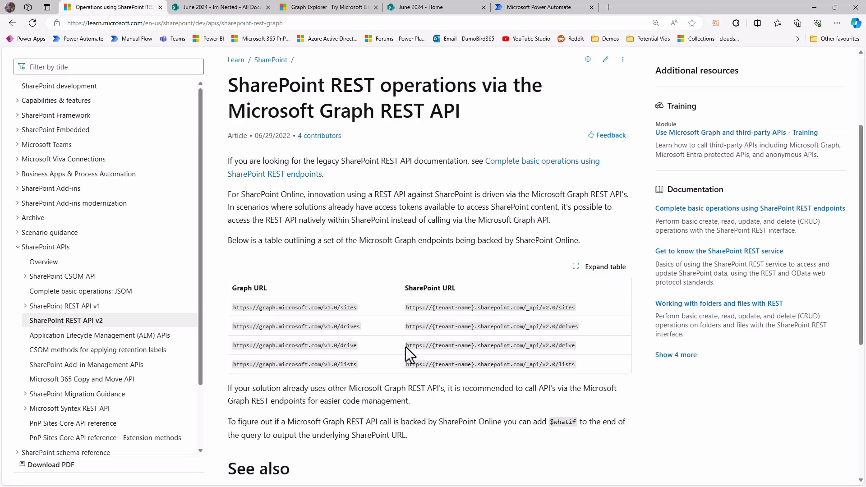
Copy the Graph Explorer query from /sites onward and switch to the June 2024 site home page.
{"action": "key", "text": "ctrl+3"}
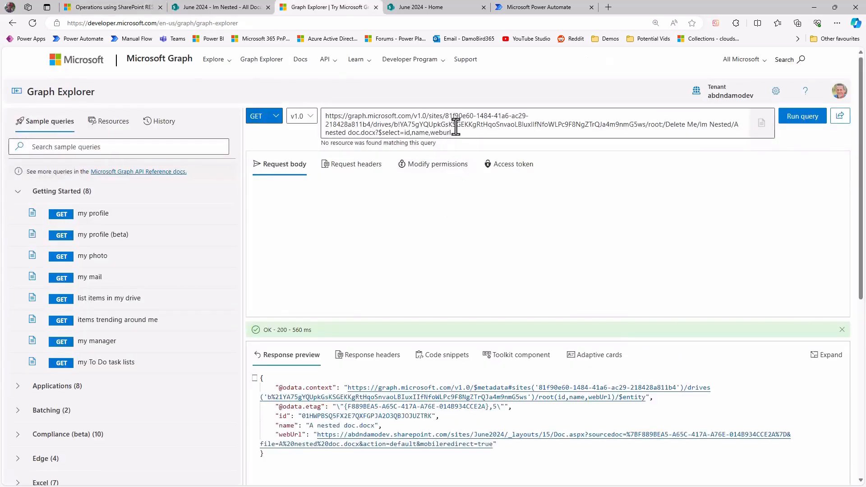
{"action": "left_click_drag", "start_coordinate": [426, 116], "coordinate": [477, 134]}
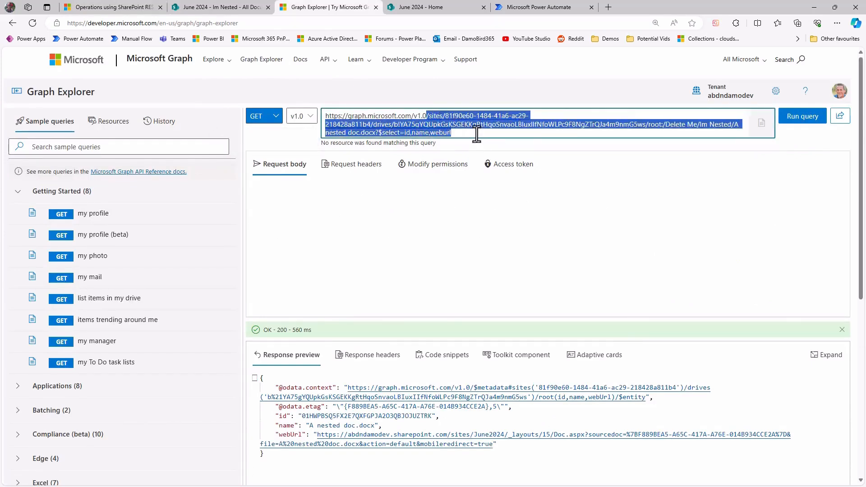
{"action": "left_click", "coordinate": [440, 7]}
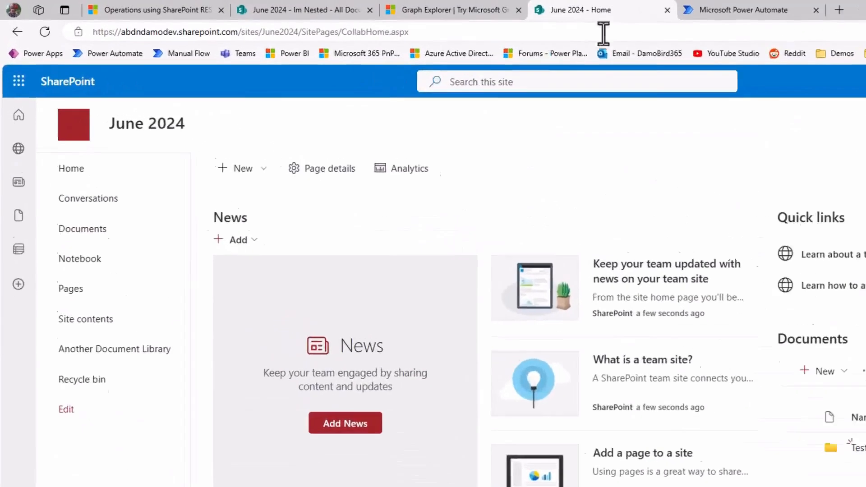
Replace the site path after the SharePoint tenant address with _api/v2.0 and the copied query, load it, and highlight the returned item ID.
{"action": "left_click_drag", "start_coordinate": [291, 39], "coordinate": [582, 45]}
{"action": "key", "text": "BackSpace"}
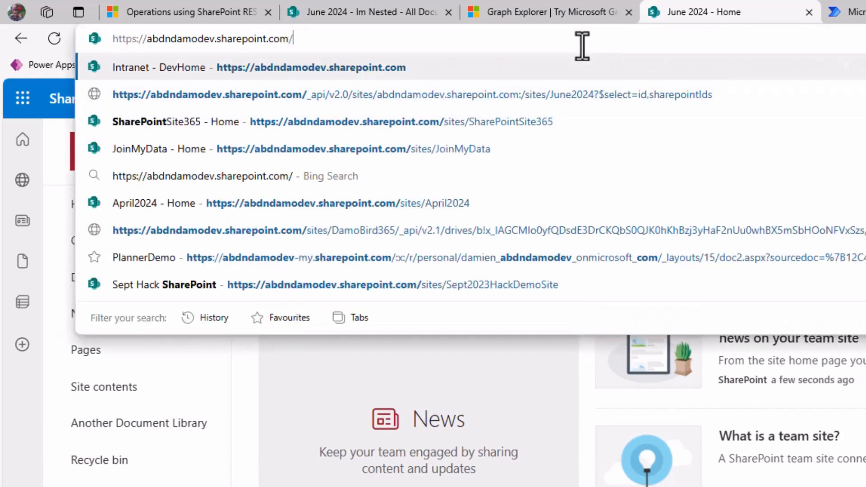
{"action": "type", "text": "_api/v20"}
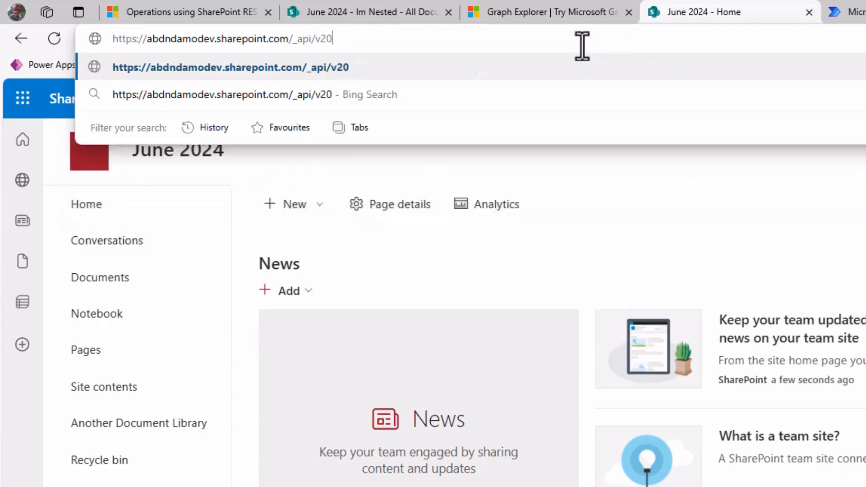
{"action": "key", "text": "BackSpace"}
{"action": "type", "text": ".0"}
{"action": "key", "text": "ctrl+v"}
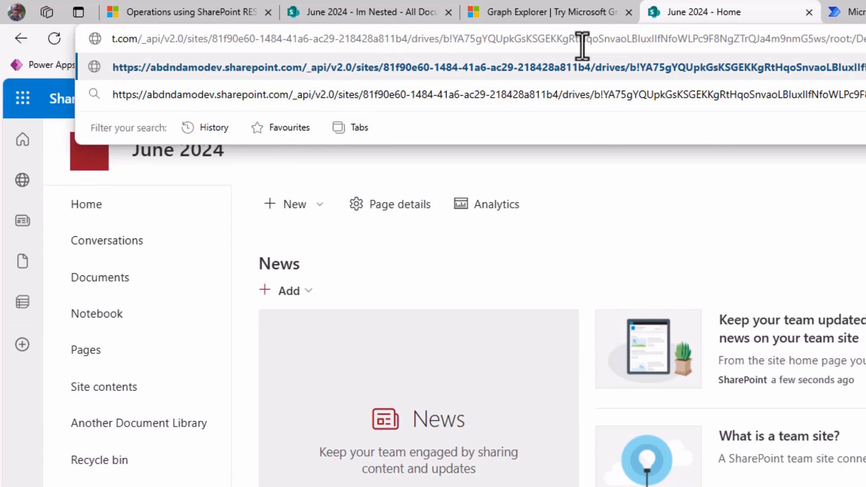
{"action": "key", "text": "Return"}
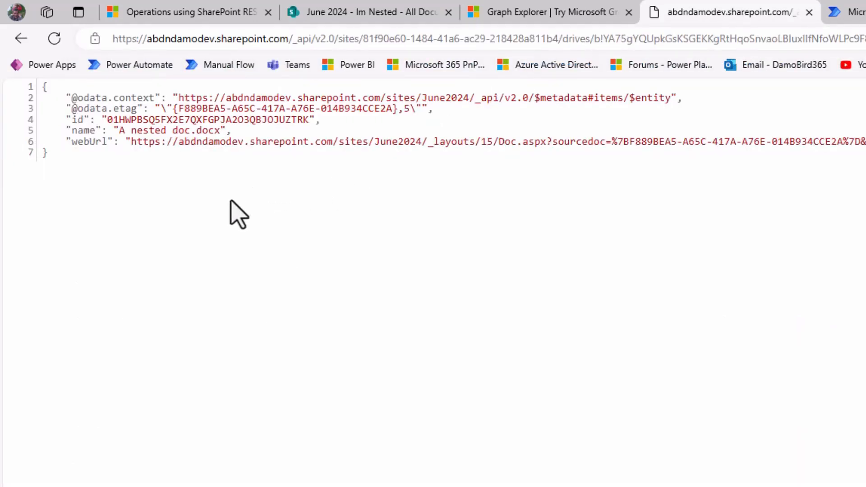
{"action": "left_click_drag", "start_coordinate": [107, 120], "coordinate": [310, 121]}
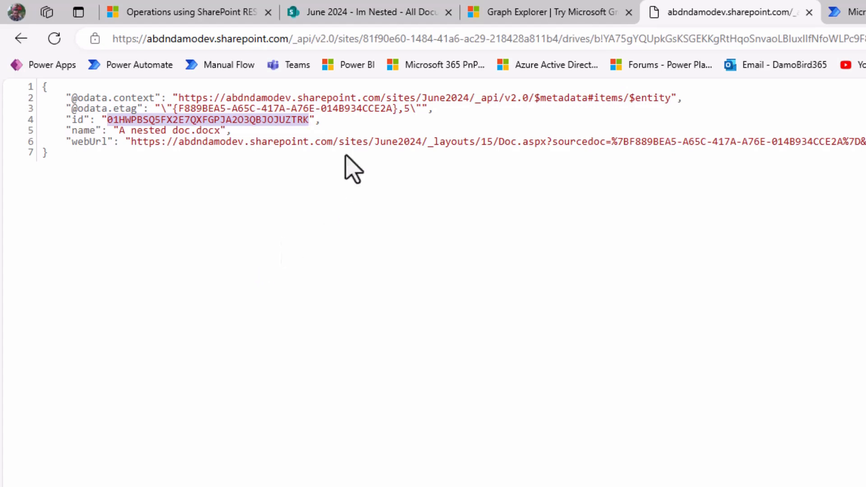
Set the API version in the SharePoint request address to v2.1 and load it.
{"action": "left_click", "coordinate": [334, 38]}
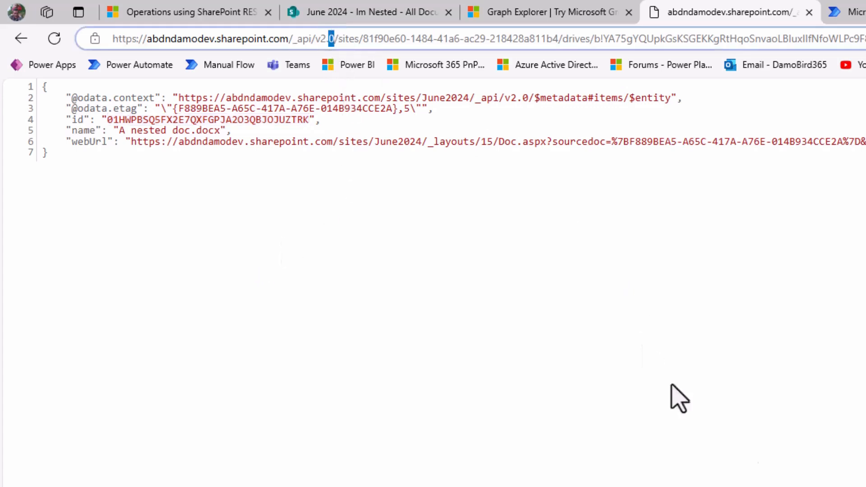
{"action": "type", "text": "1"}
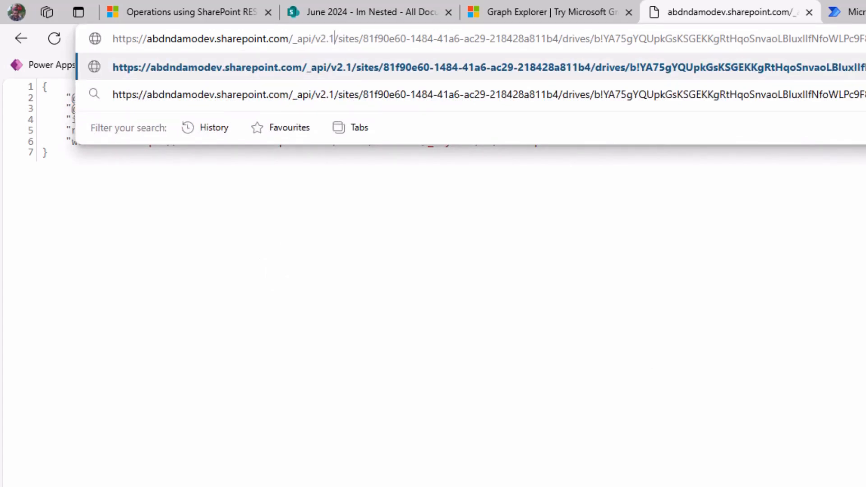
{"action": "key", "text": "Return"}
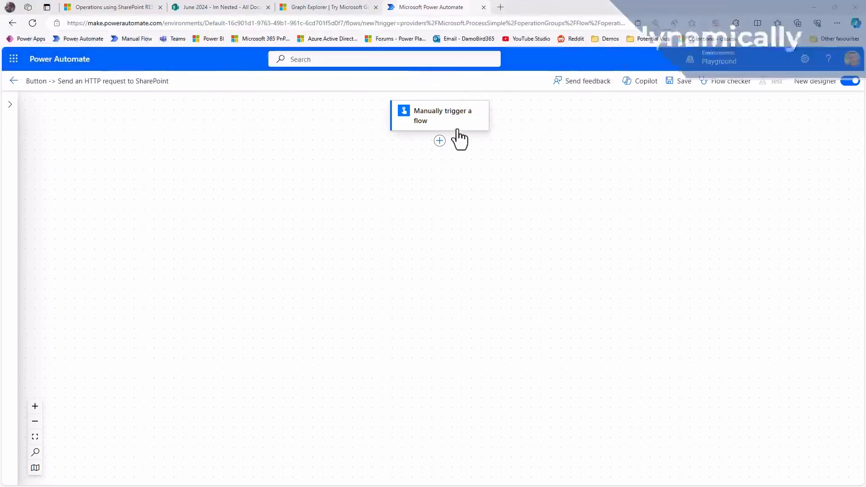
Add a Parse JSON action below the Manually trigger a flow step in Power Automate.
{"action": "left_click", "coordinate": [440, 141]}
{"action": "left_click", "coordinate": [456, 144]}
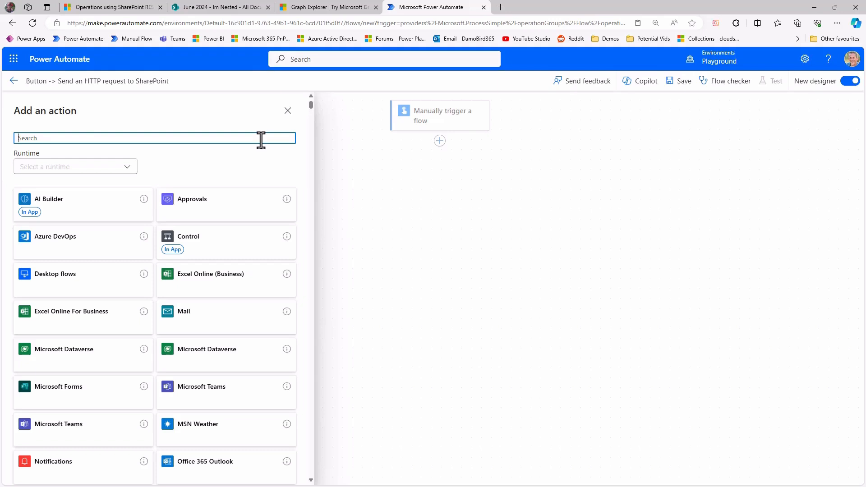
{"action": "type", "text": "Par"}
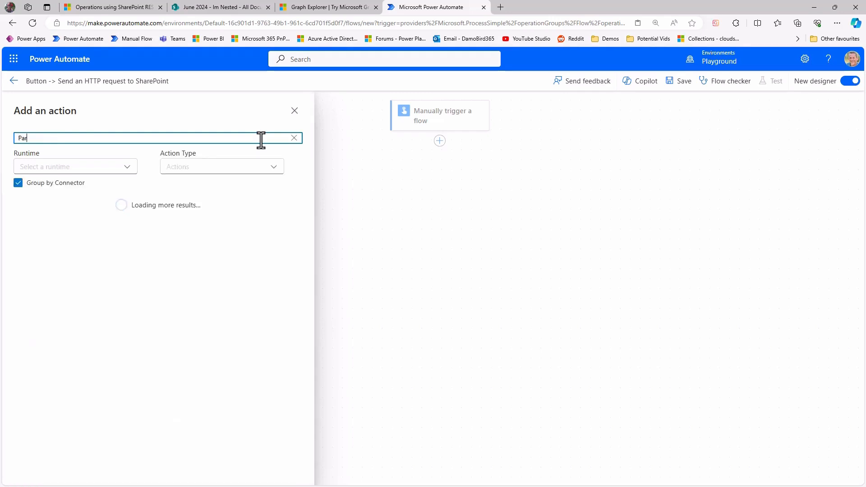
{"action": "type", "text": "se JSON"}
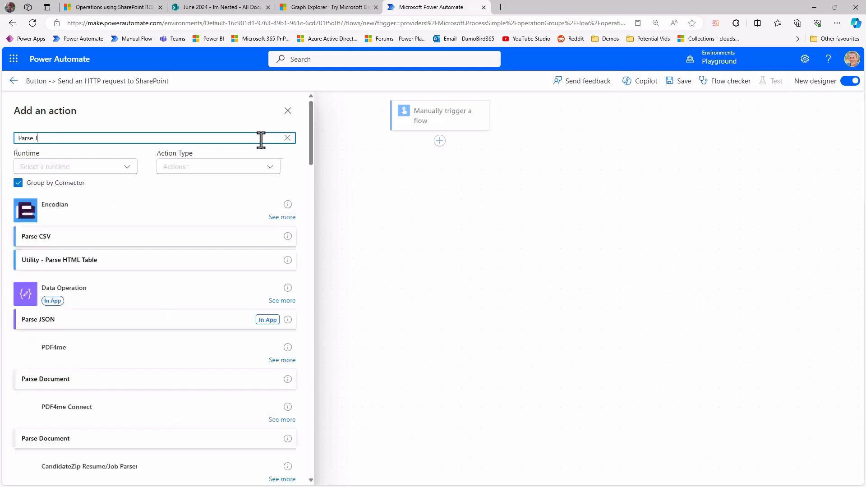
{"action": "left_click", "coordinate": [158, 319]}
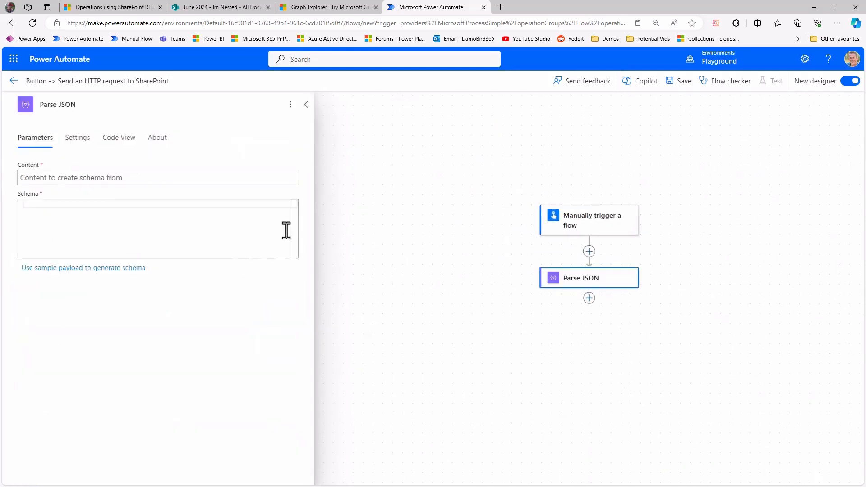
Enter an opening and a closing curly brace with blank lines between them as the Parse JSON content.
{"action": "left_click", "coordinate": [60, 177]}
{"action": "type", "text": "{"}
{"action": "key", "text": "Return"}
{"action": "key", "text": "Return"}
{"action": "type", "text": "}"}
{"action": "key", "text": "Up"}
{"action": "key", "text": "Up"}
{"action": "key", "text": "Up"}
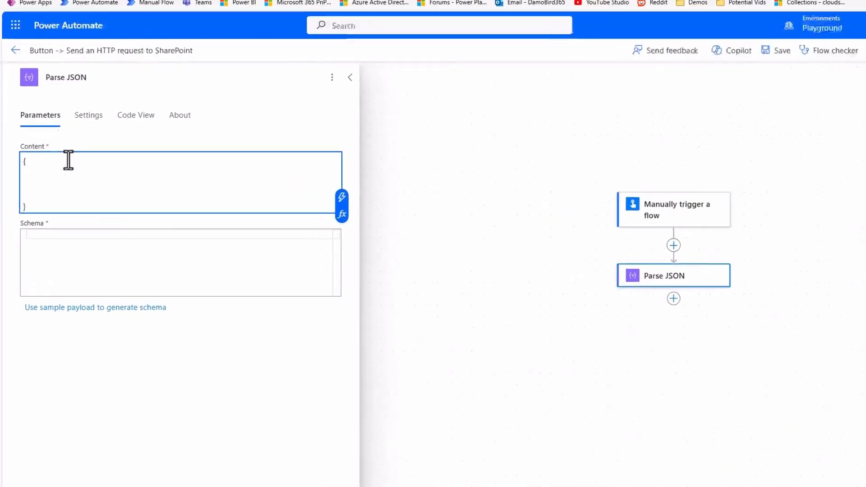
Add the keys Tenant and SiteName with empty string values to the JSON object, each on its own line.
{"action": "type", "text": "\"Tenant"}
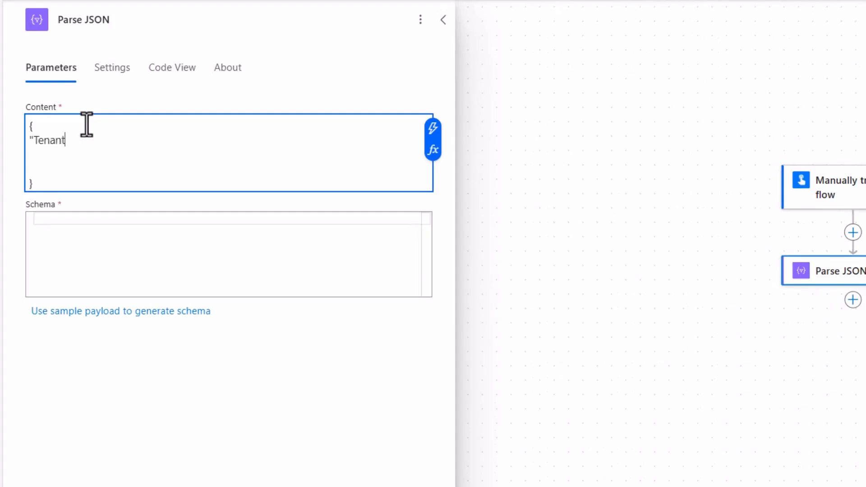
{"action": "type", "text": "\":\"\","}
{"action": "key", "text": "Return"}
{"action": "type", "text": "\""}
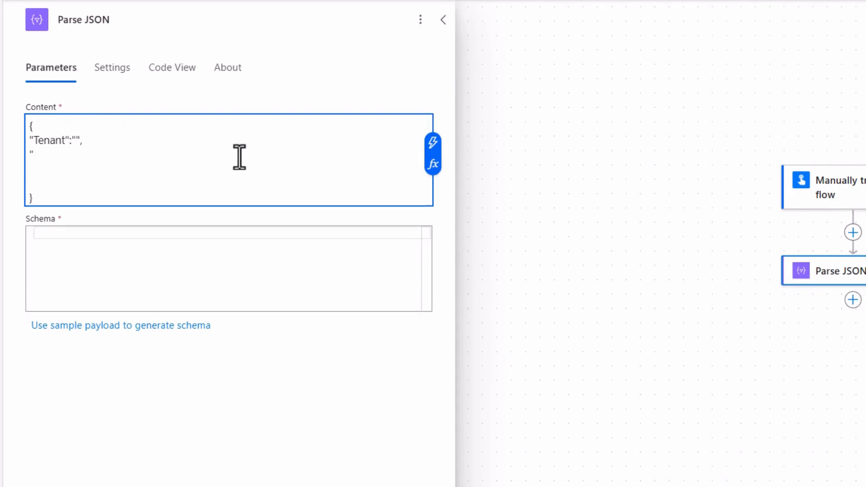
{"action": "type", "text": "SiteName\":\"\","}
{"action": "key", "text": "Return"}
Add the keys DocLibName and FileOfFolderPath with empty string values and remove the blank line before the closing brace.
{"action": "type", "text": "\"Do"}
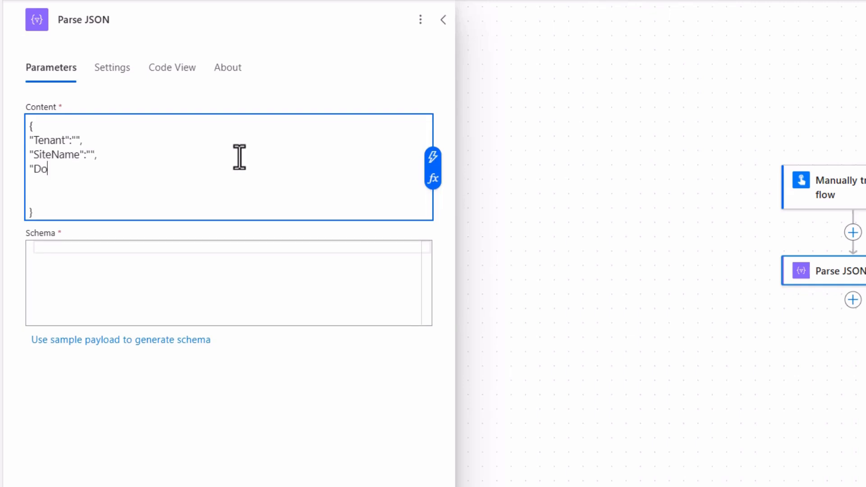
{"action": "type", "text": "cLibName\":\"\""}
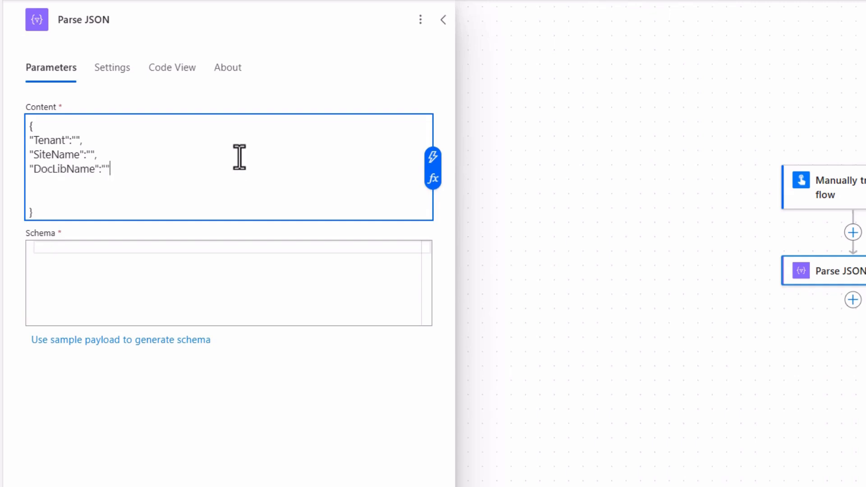
{"action": "type", "text": ","}
{"action": "key", "text": "Return"}
{"action": "type", "text": "\""}
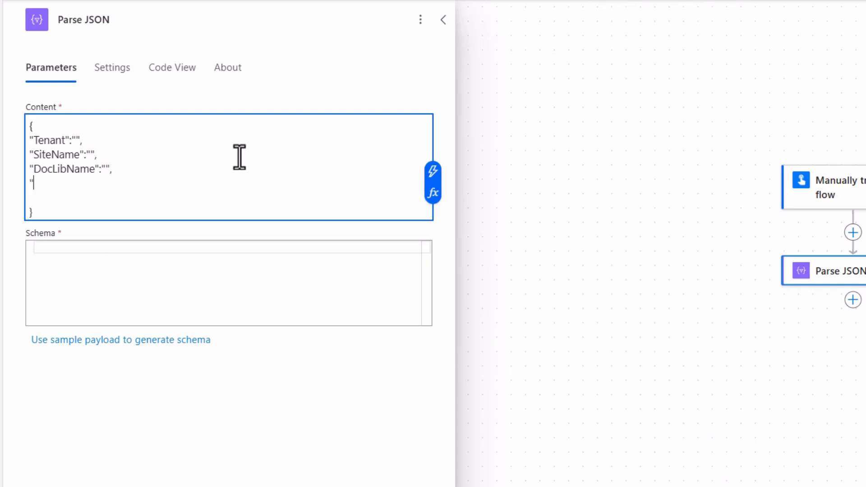
{"action": "type", "text": "FileOfFolderP"}
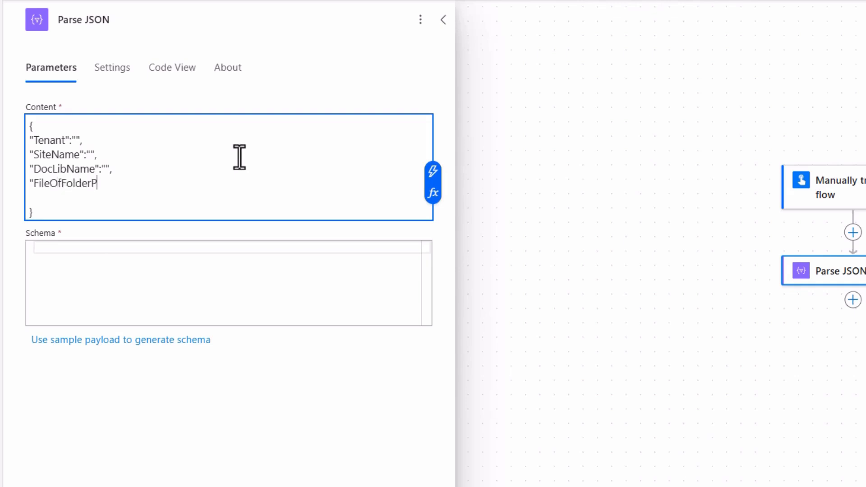
{"action": "type", "text": "ath\":\"\""}
{"action": "key", "text": "Delete"}
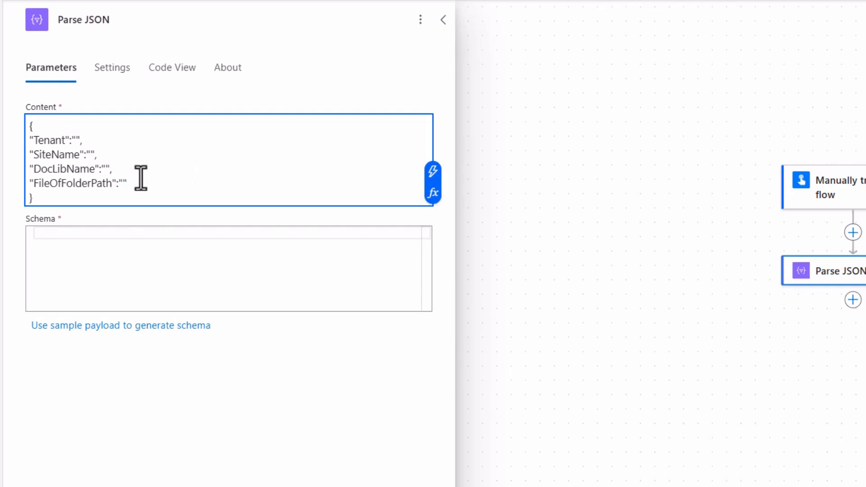
Generate the Parse JSON schema using a copy of the Content's JSON object as the sample payload.
{"action": "left_click_drag", "start_coordinate": [56, 199], "coordinate": [20, 124]}
{"action": "key", "text": "ctrl+c"}
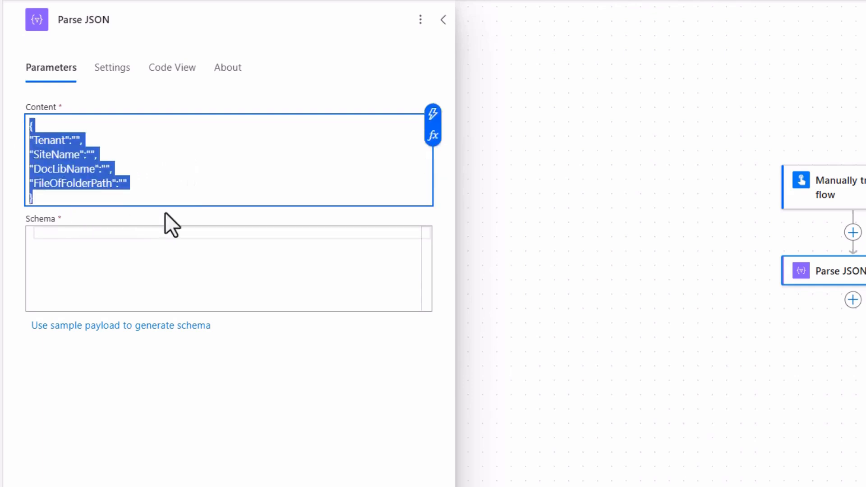
{"action": "left_click", "coordinate": [135, 327]}
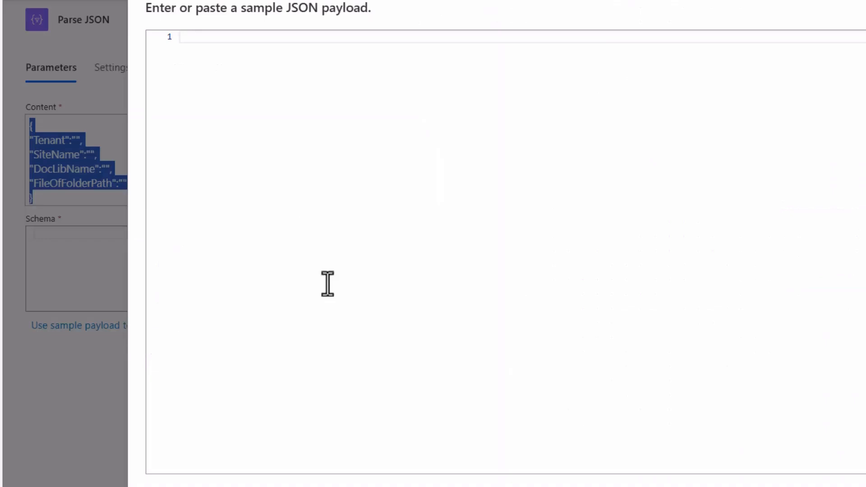
{"action": "key", "text": "ctrl+v"}
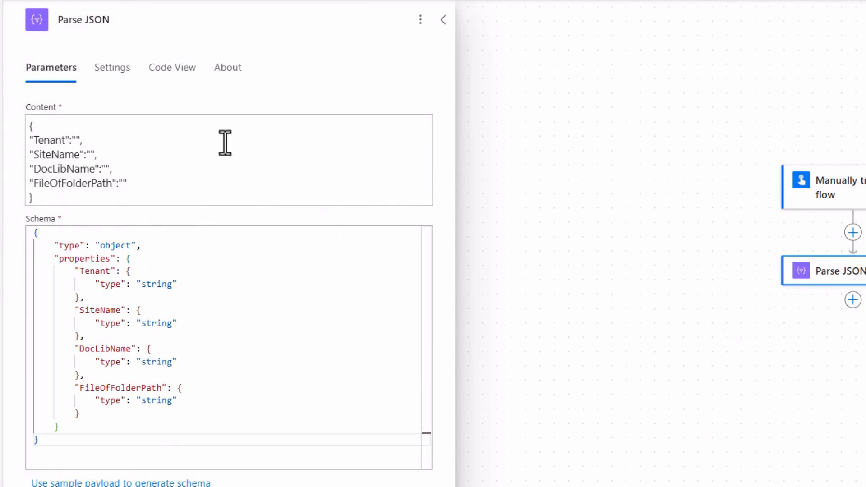
Set the Tenant value to abdndamodev and the SiteName value to June2024 in the Parse JSON content.
{"action": "left_click", "coordinate": [76, 141]}
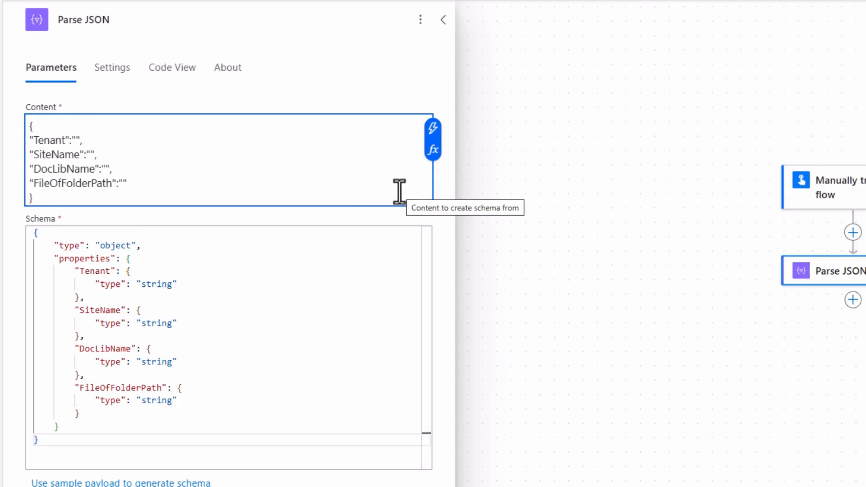
{"action": "type", "text": "abdndamodev"}
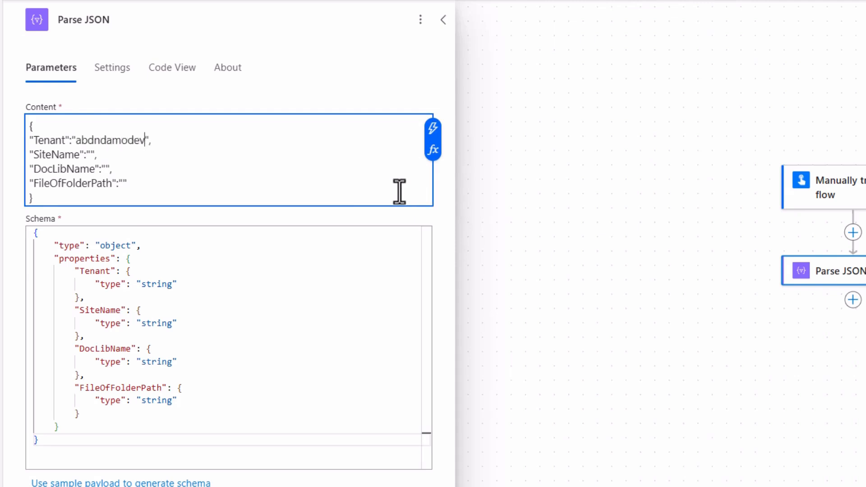
{"action": "key", "text": "Down"}
{"action": "key", "text": "Left"}
{"action": "key", "text": "Left"}
{"action": "type", "text": "June2024"}
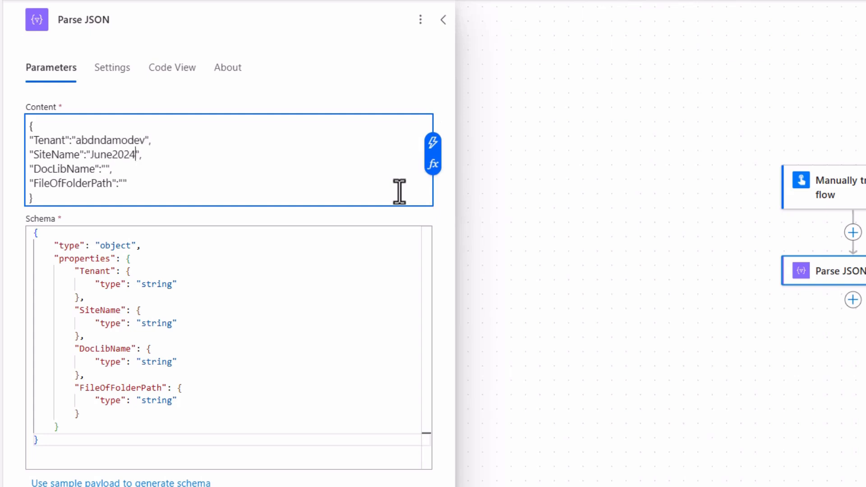
Set DocLibName to Another Document Library and FileOfFolderPath to /Delete Me/Im Nested in the Parse JSON content.
{"action": "key", "text": "Down"}
{"action": "key", "text": "Left"}
{"action": "key", "text": "Left"}
{"action": "type", "text": "Another Docu"}
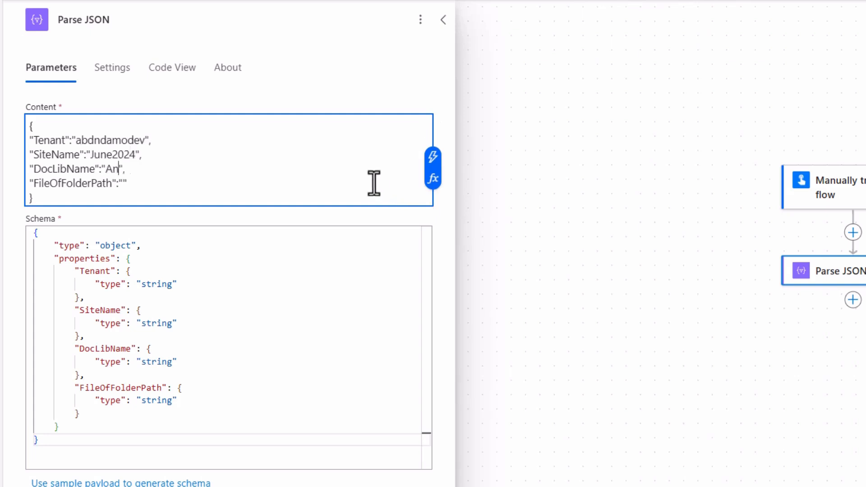
{"action": "type", "text": "ment Library"}
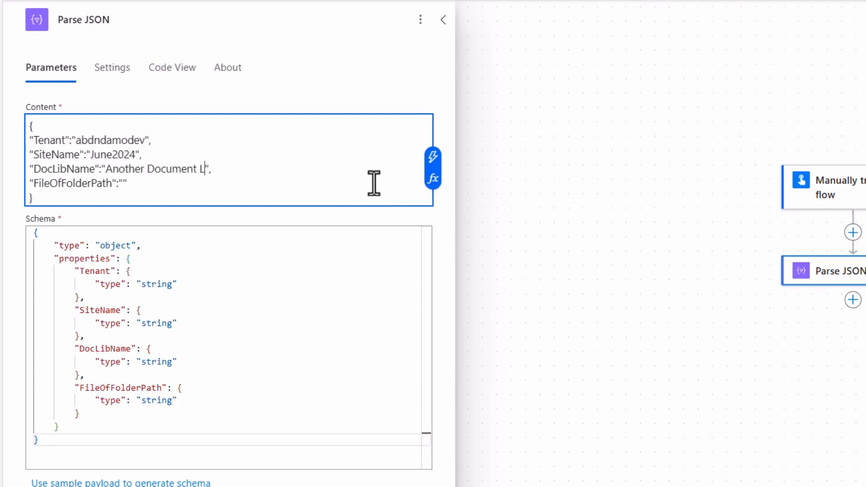
{"action": "key", "text": "Down"}
{"action": "key", "text": "Left"}
{"action": "type", "text": "/Delete Me/"}
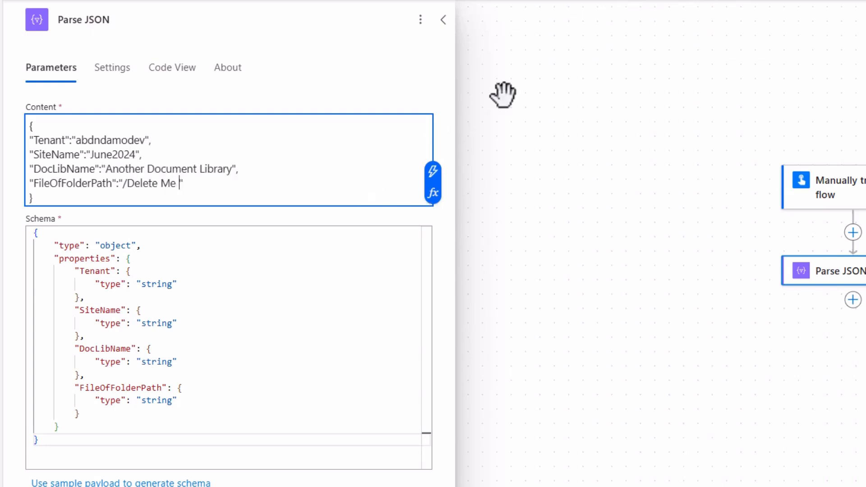
{"action": "type", "text": "Im Nests"}
{"action": "key", "text": "BackSpace"}
{"action": "type", "text": "ed"}
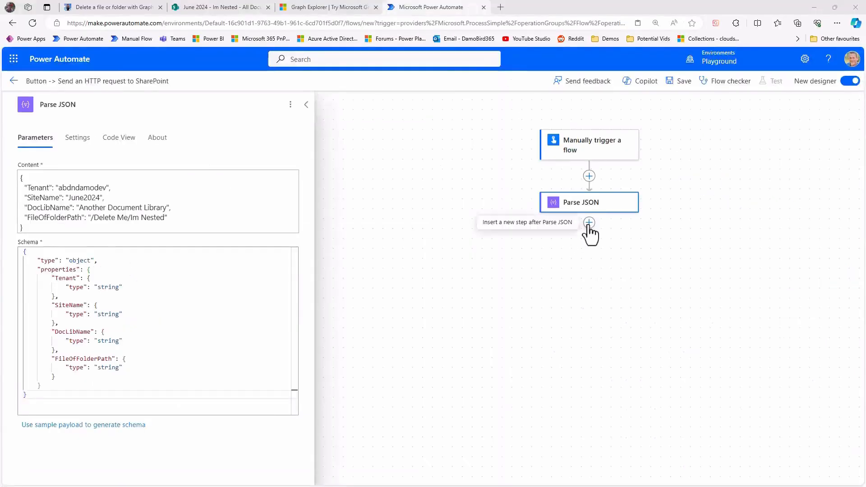
Add the HTTP with Microsoft Entra ID (preauthorized) action below Parse JSON, naming it Invoke an HTTP request Get SiteID.
{"action": "left_click", "coordinate": [590, 222]}
{"action": "left_click", "coordinate": [628, 226]}
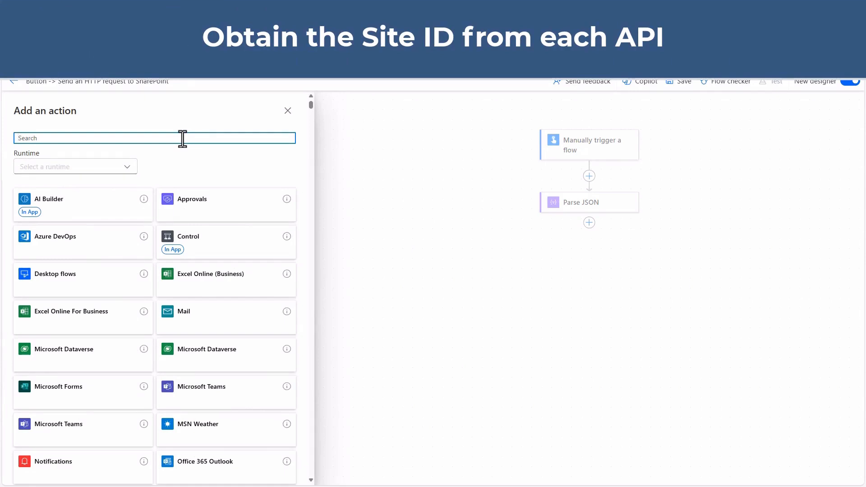
{"action": "type", "text": "HTTP"}
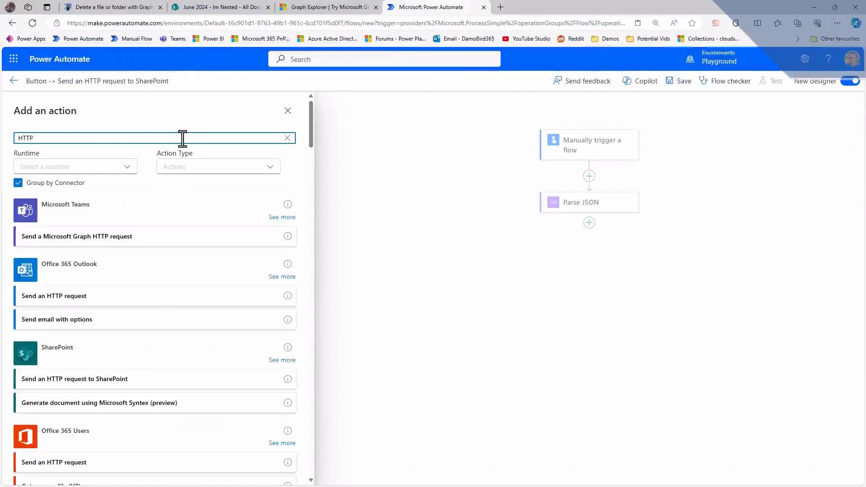
{"action": "type", "text": " Entra"}
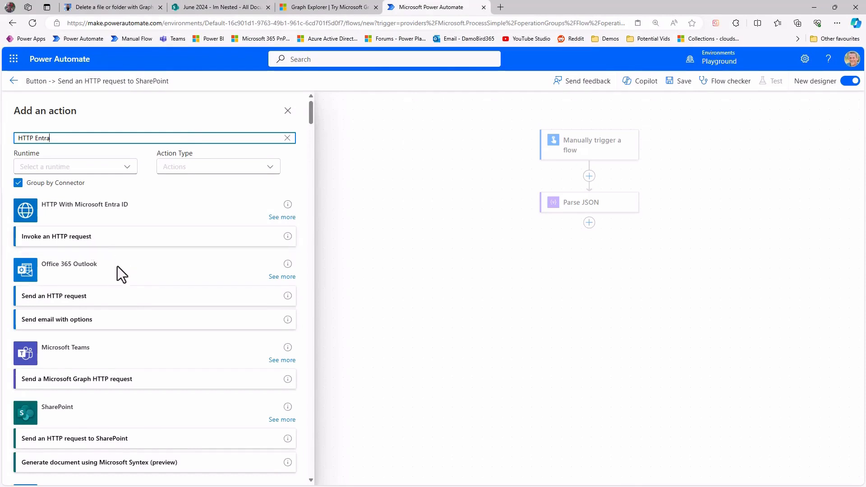
{"action": "scroll", "coordinate": [123, 244], "scroll_direction": "down", "scroll_amount": 4}
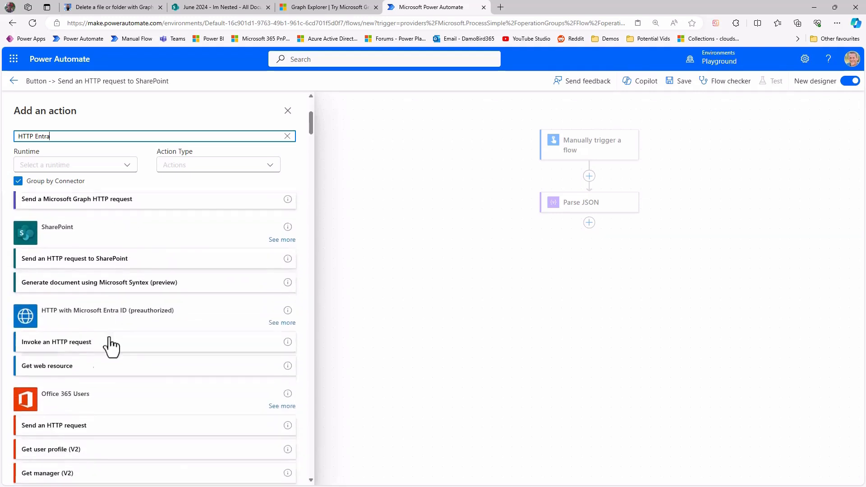
{"action": "left_click", "coordinate": [75, 341]}
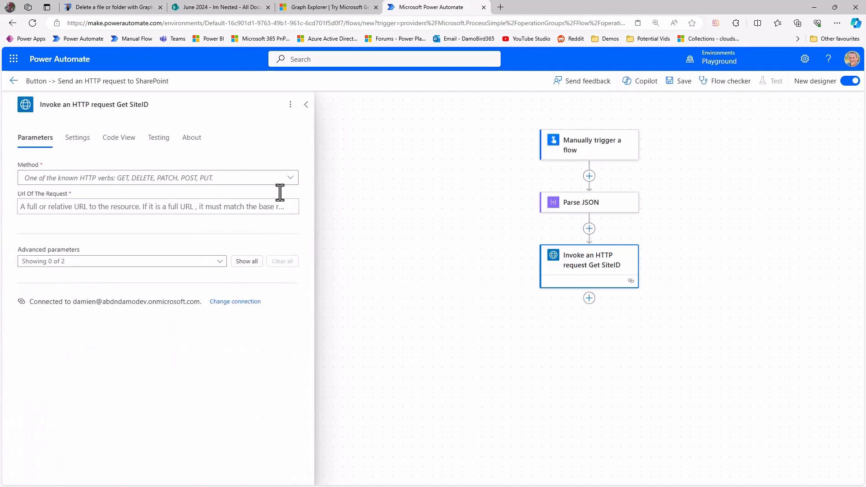
Set the request method to GET and the request URL to the example Site ID URI copied from the DamoBird365 article.
{"action": "left_click", "coordinate": [290, 179]}
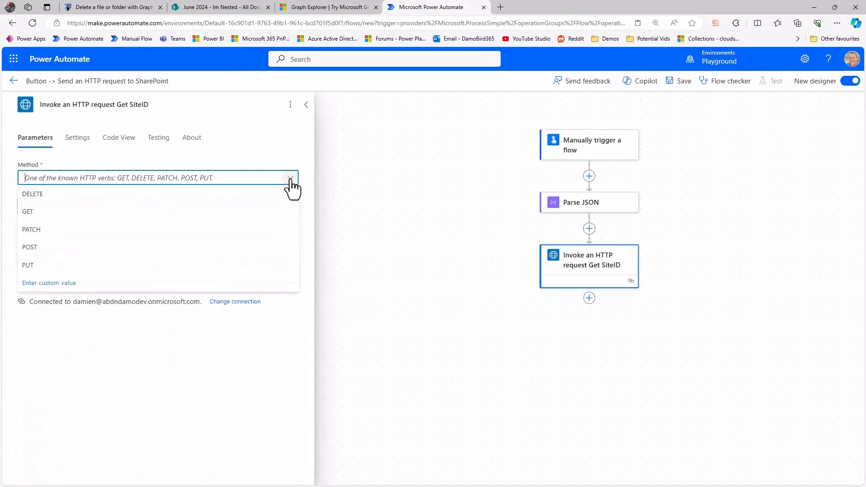
{"action": "left_click", "coordinate": [55, 212]}
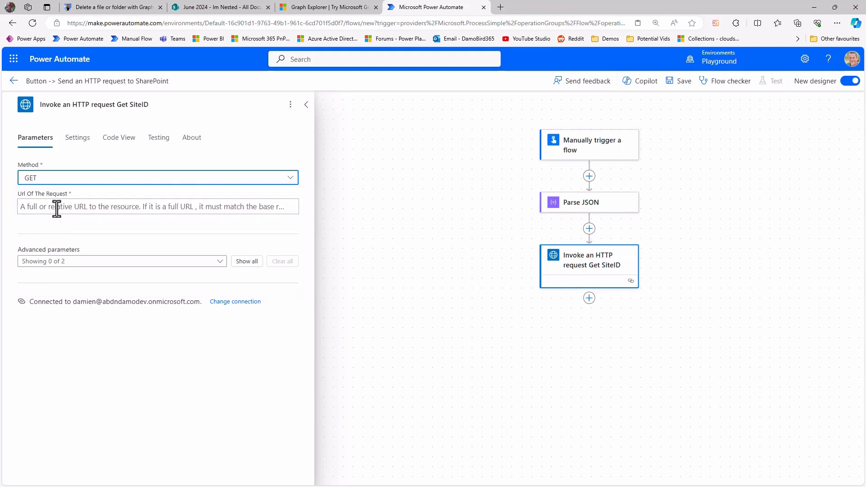
{"action": "left_click", "coordinate": [56, 208]}
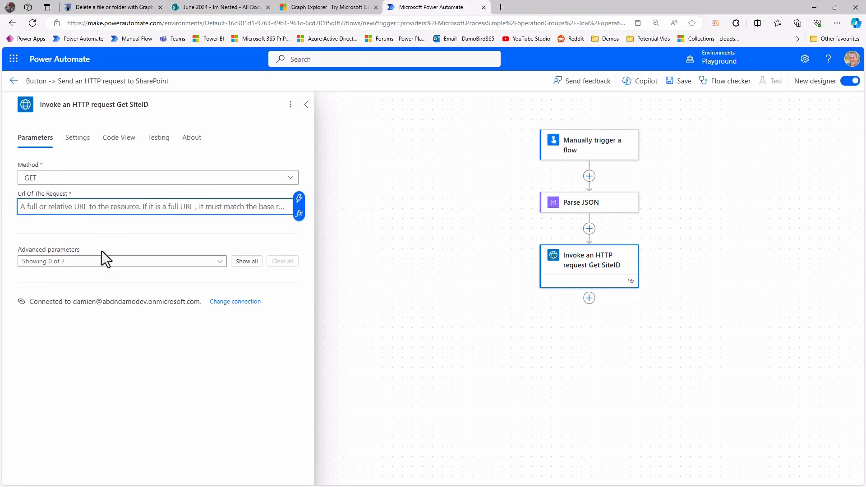
{"action": "left_click", "coordinate": [110, 7]}
{"action": "scroll", "coordinate": [402, 348], "scroll_direction": "down", "scroll_amount": 5}
{"action": "scroll", "coordinate": [413, 353], "scroll_direction": "down", "scroll_amount": 15}
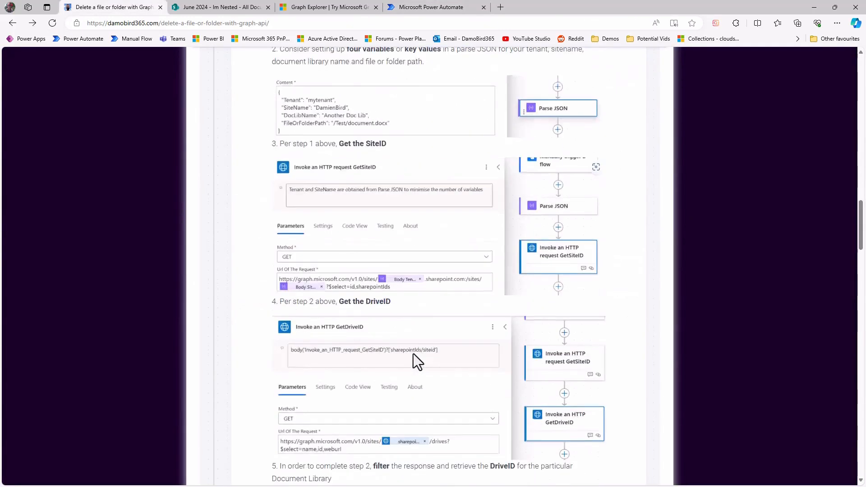
{"action": "scroll", "coordinate": [414, 353], "scroll_direction": "up", "scroll_amount": 9}
{"action": "scroll", "coordinate": [408, 357], "scroll_direction": "up", "scroll_amount": 2}
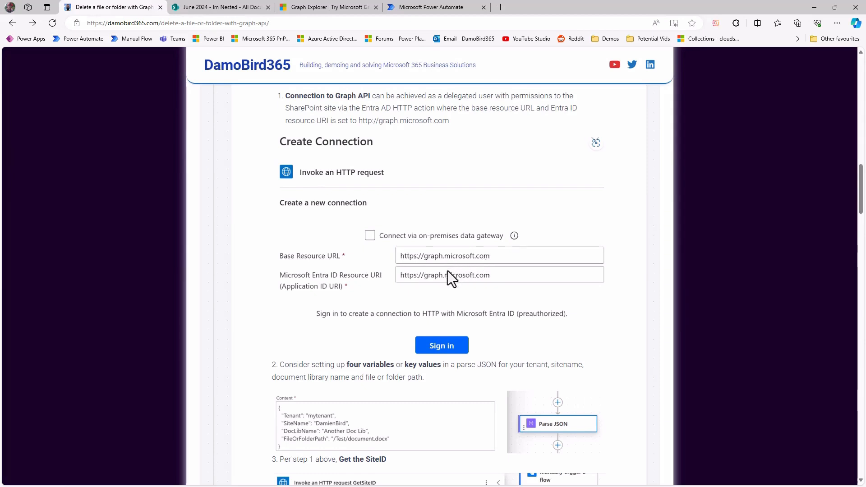
{"action": "scroll", "coordinate": [448, 270], "scroll_direction": "up", "scroll_amount": 10}
{"action": "scroll", "coordinate": [375, 222], "scroll_direction": "down", "scroll_amount": 1}
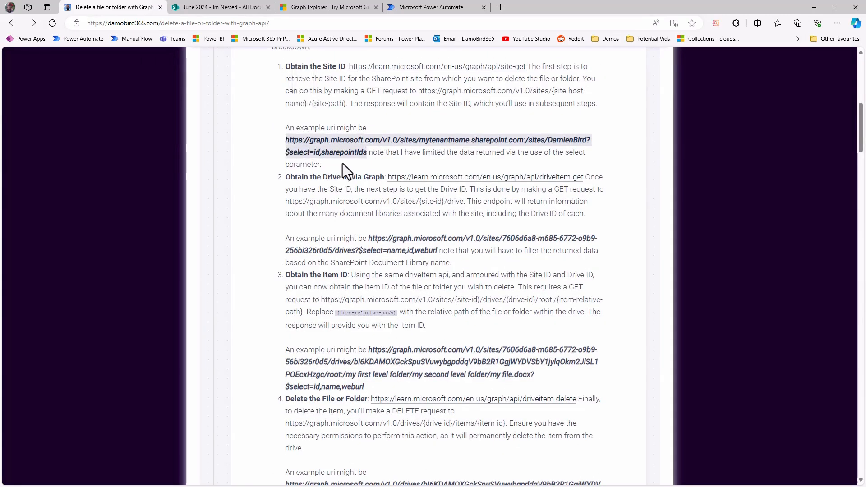
{"action": "left_click", "coordinate": [430, 8]}
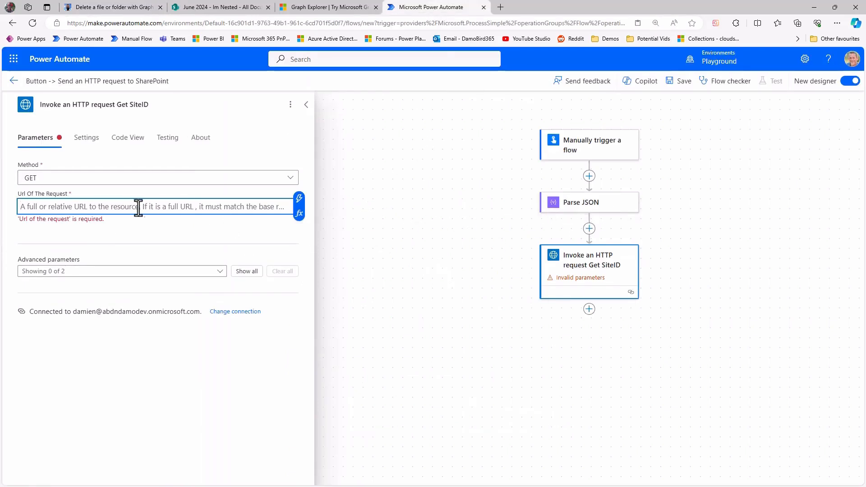
{"action": "type", "text": "https://graph.microsoft.com/v1.0/sites/mytenantname.sharepoint.com:/sites/DamienBird?$select=id,sharepointIds"}
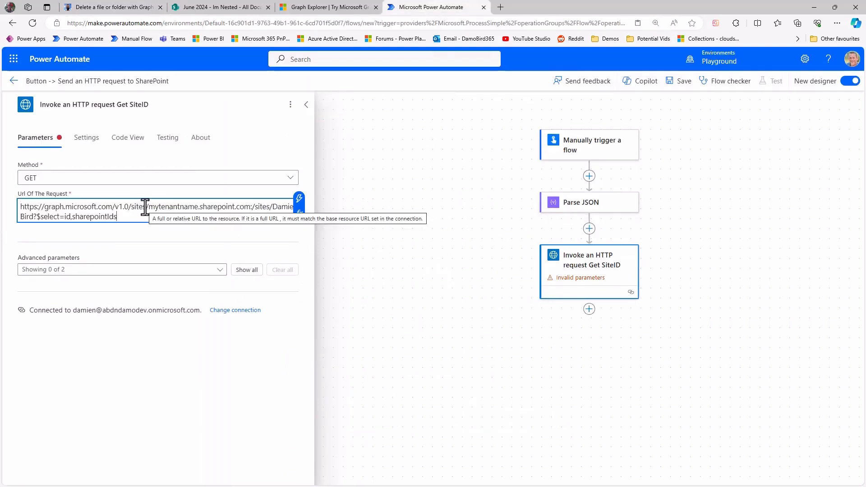
Replace mytenantname and the example site name in the request URL with the Parse JSON outputs Body Tenant and Body SiteName.
{"action": "left_click_drag", "start_coordinate": [148, 206], "coordinate": [198, 208]}
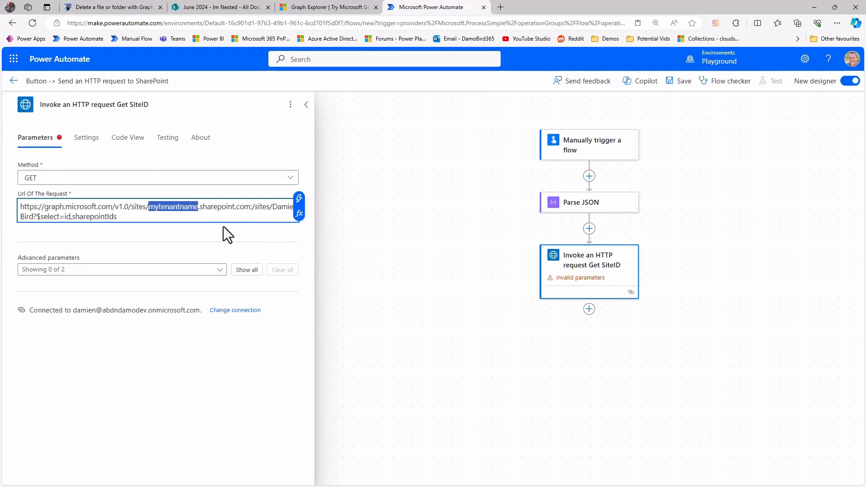
{"action": "left_click", "coordinate": [299, 198]}
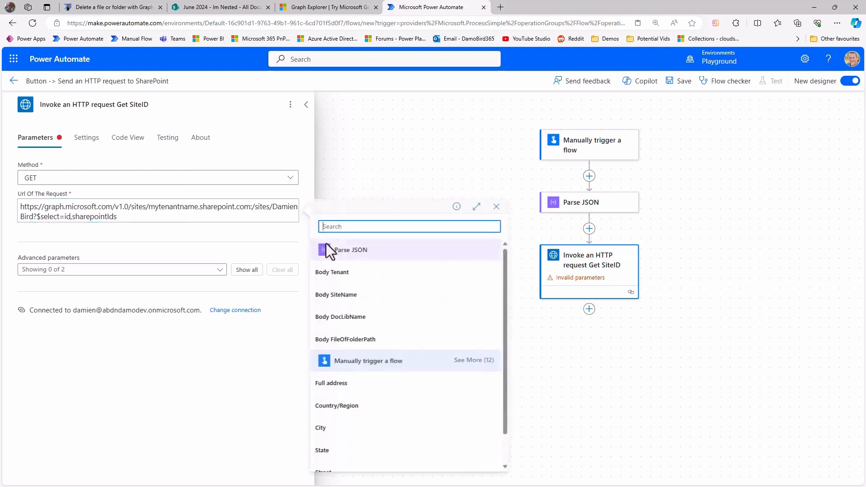
{"action": "left_click", "coordinate": [344, 273]}
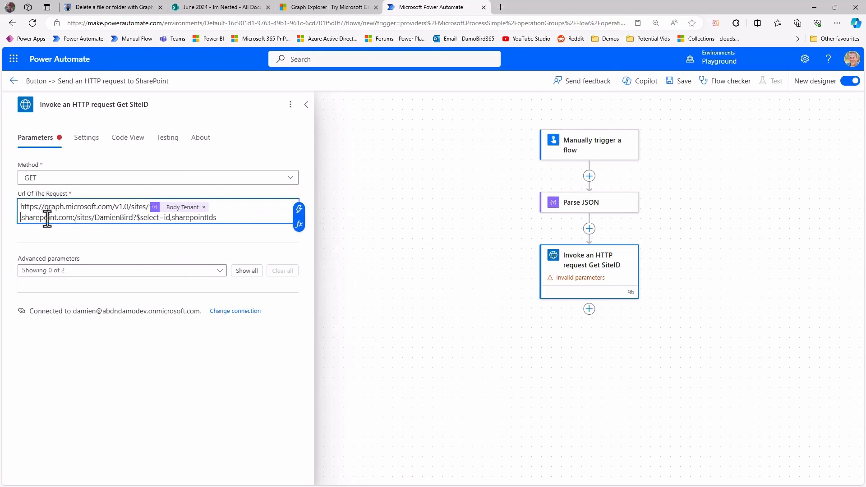
{"action": "left_click_drag", "start_coordinate": [94, 218], "coordinate": [133, 220]}
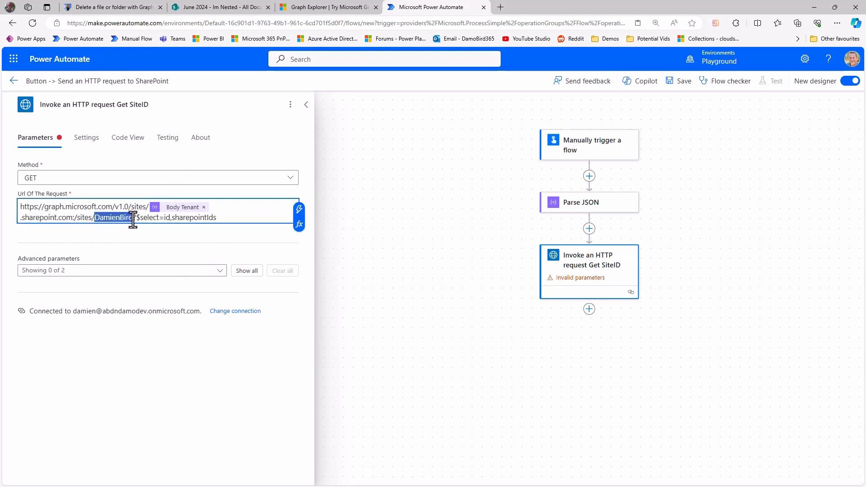
{"action": "left_click", "coordinate": [299, 210]}
{"action": "left_click", "coordinate": [344, 296]}
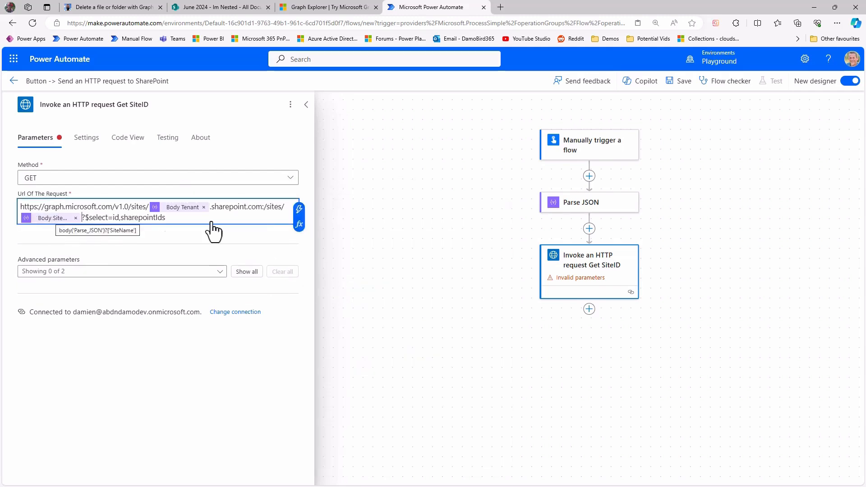
Add a parallel branch after Parse JSON with the action Send an HTTP request to SharePoint Get SiteID, using the Intranet site address.
{"action": "left_click", "coordinate": [589, 229]}
{"action": "left_click", "coordinate": [590, 228]}
{"action": "left_click", "coordinate": [624, 238]}
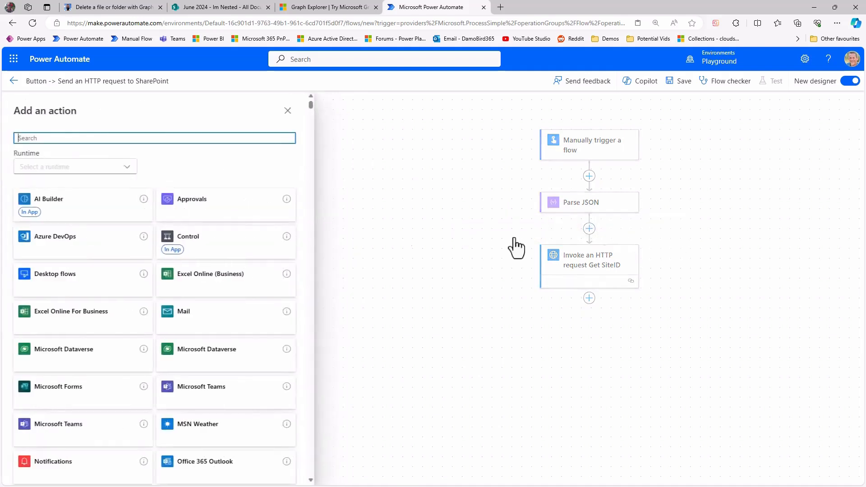
{"action": "type", "text": "sharePOint HTTp"}
{"action": "left_click", "coordinate": [77, 240]}
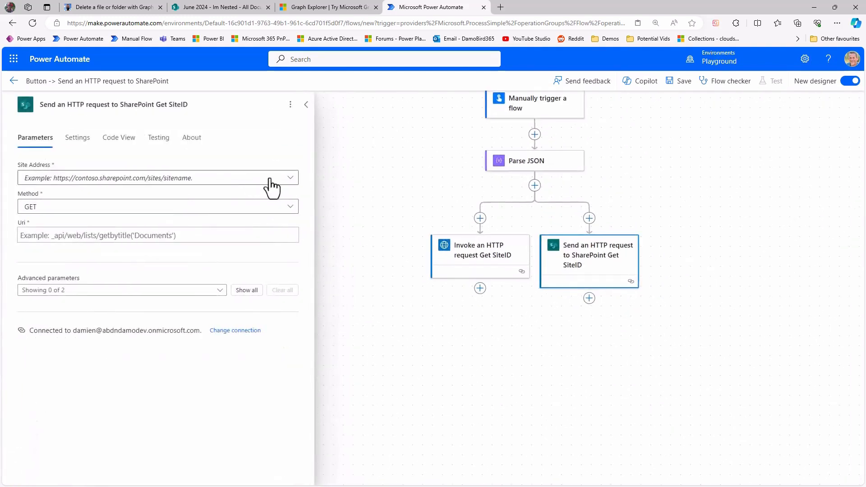
{"action": "left_click", "coordinate": [285, 178]}
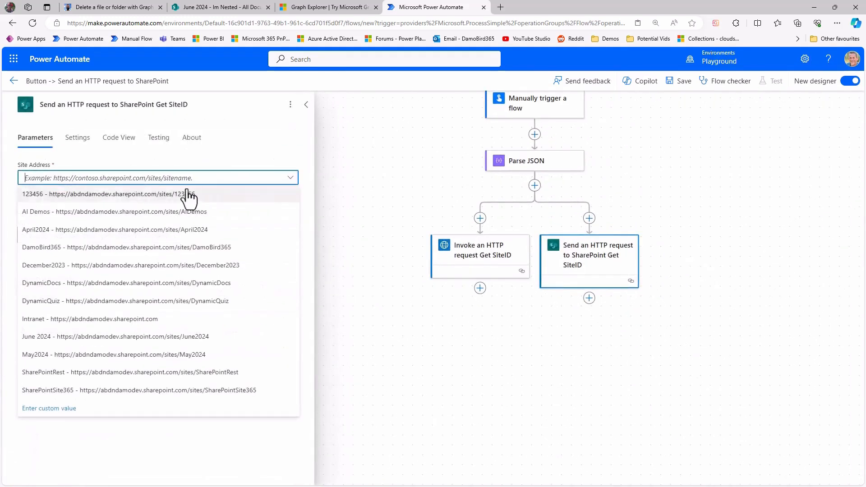
{"action": "left_click", "coordinate": [69, 321]}
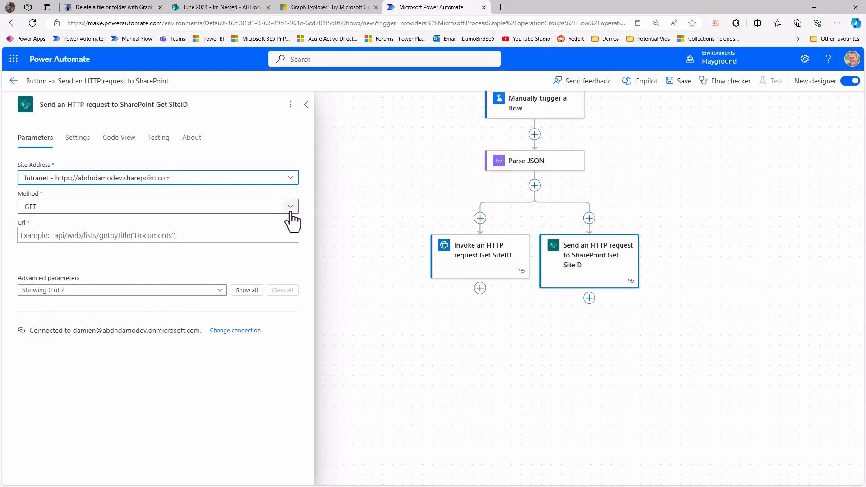
Copy the Graph request URL from v1.0/sites onward, including its tokens, into the Uri of Send an HTTP request to SharePoint Get SiteID.
{"action": "left_click", "coordinate": [492, 261]}
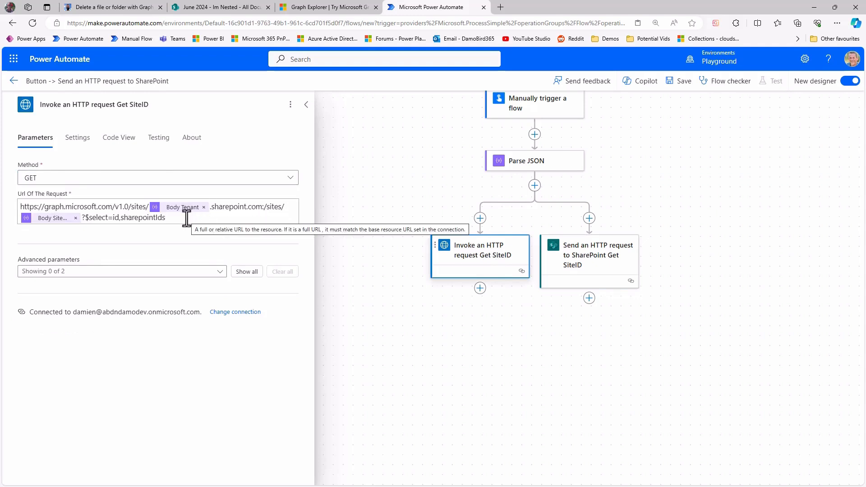
{"action": "left_click_drag", "start_coordinate": [187, 220], "coordinate": [113, 209]}
{"action": "key", "text": "ctrl+c"}
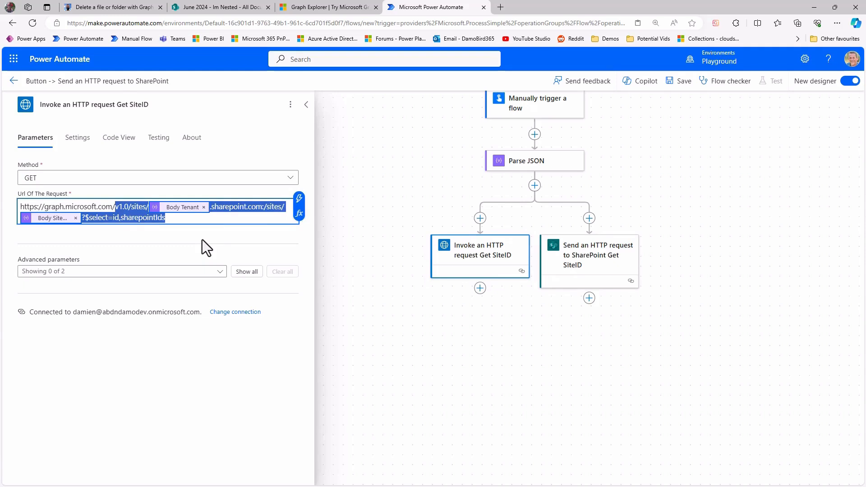
{"action": "left_click", "coordinate": [581, 262]}
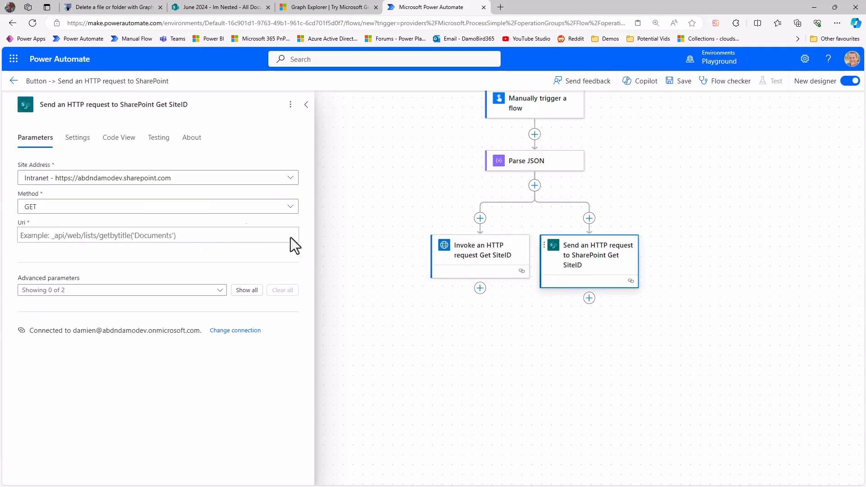
{"action": "left_click", "coordinate": [53, 236]}
{"action": "key", "text": "ctrl+v"}
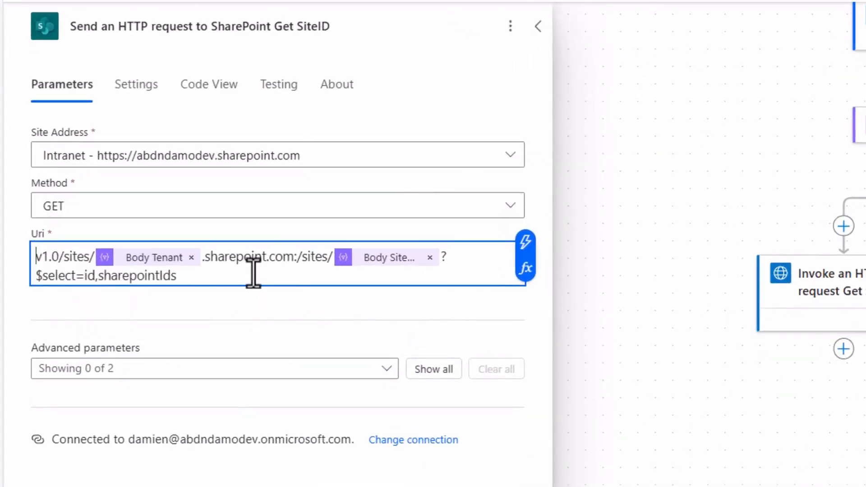
Change the start of the SharePoint request Uri from v1.0 to /_api/v2.1 and save the flow.
{"action": "type", "text": "/_api"}
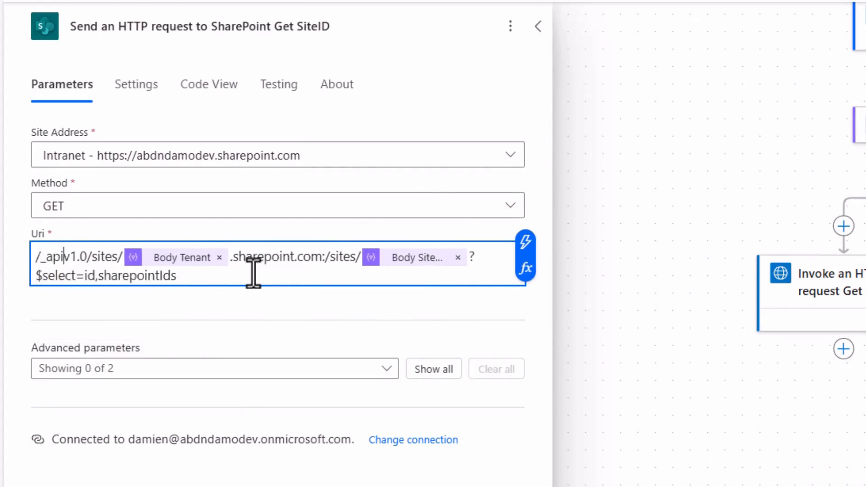
{"action": "type", "text": "/"}
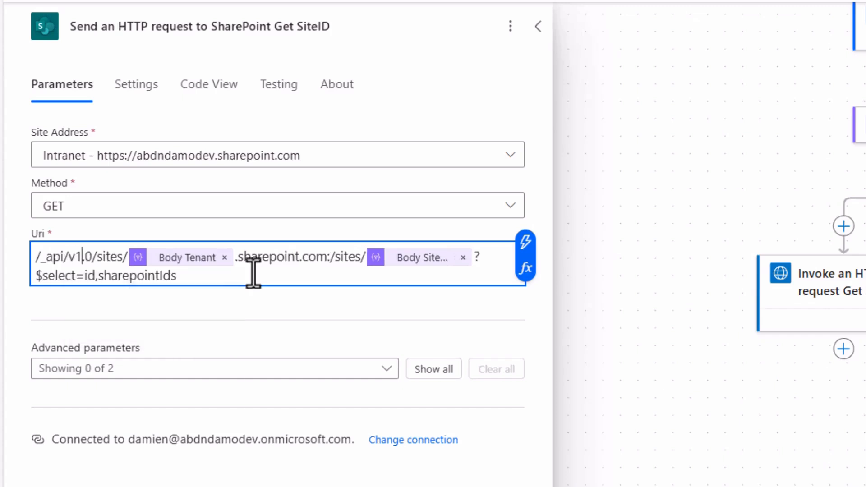
{"action": "key", "text": "BackSpace"}
{"action": "key", "text": "BackSpace"}
{"action": "key", "text": "BackSpace"}
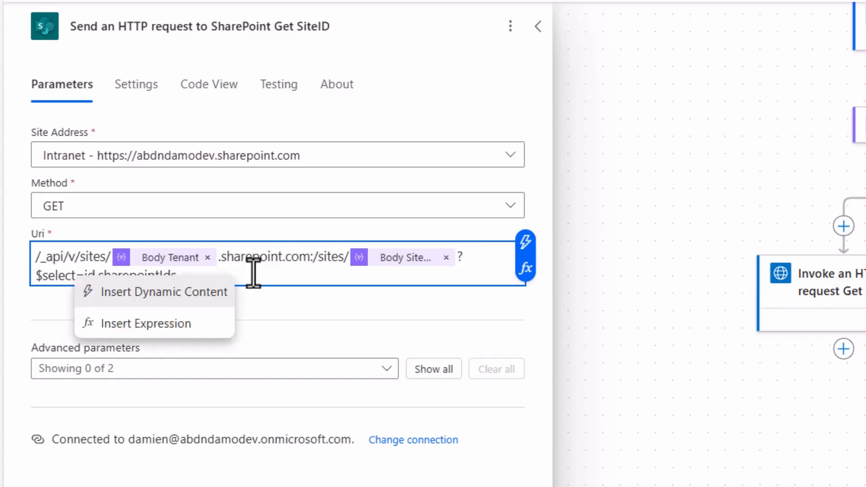
{"action": "type", "text": "2."}
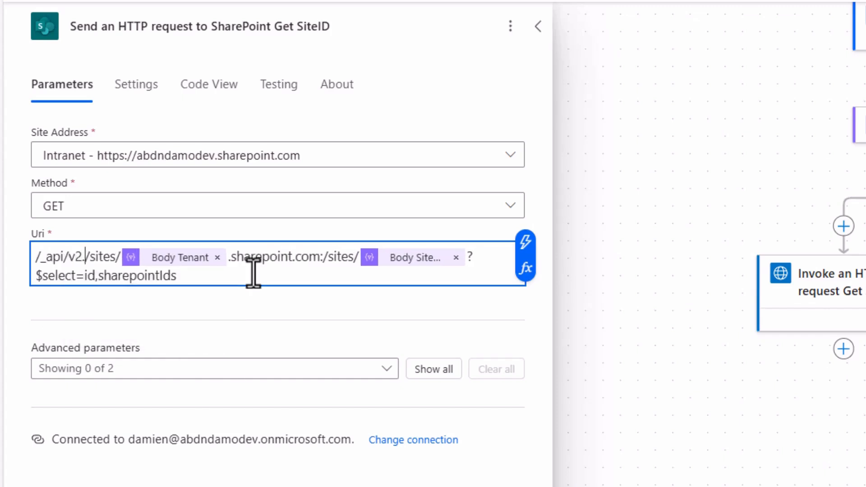
{"action": "type", "text": "1"}
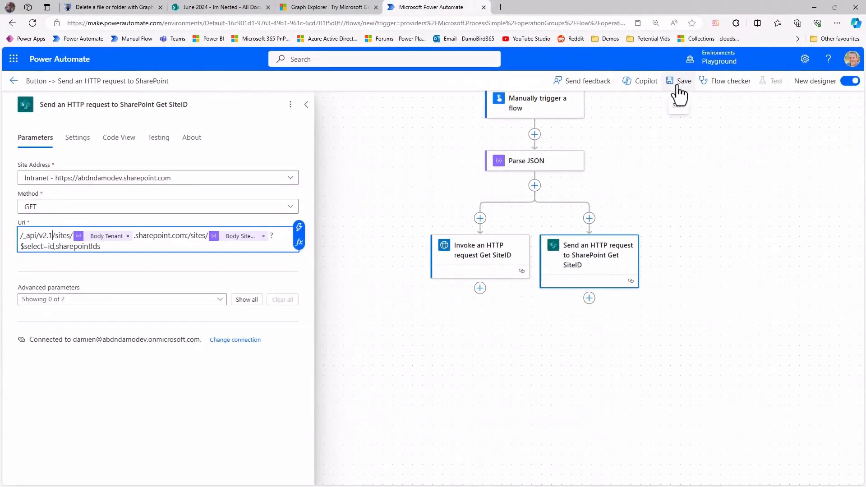
{"action": "left_click", "coordinate": [681, 91]}
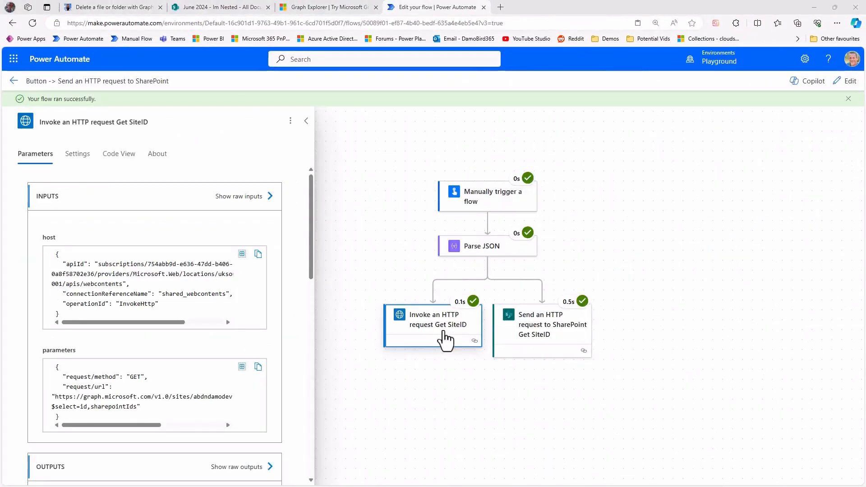
Examine the siteId in the run output body of Invoke an HTTP request Get SiteID.
{"action": "scroll", "coordinate": [274, 337], "scroll_direction": "down", "scroll_amount": 5}
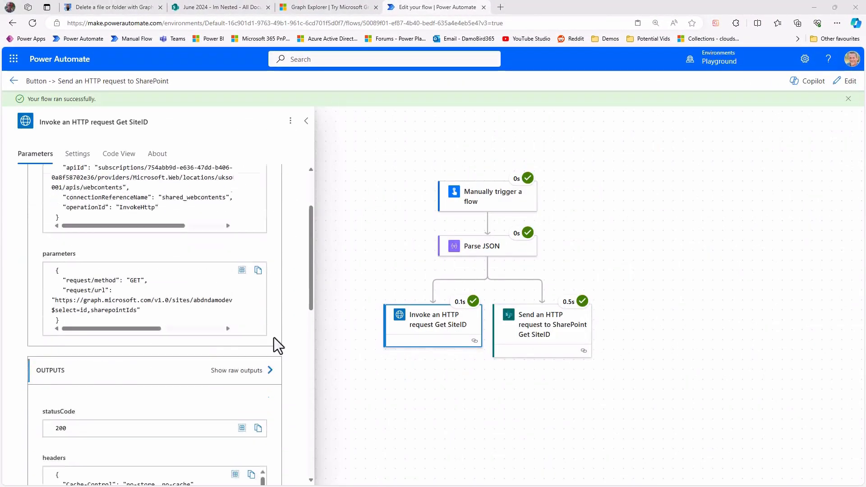
{"action": "scroll", "coordinate": [277, 344], "scroll_direction": "down", "scroll_amount": 6}
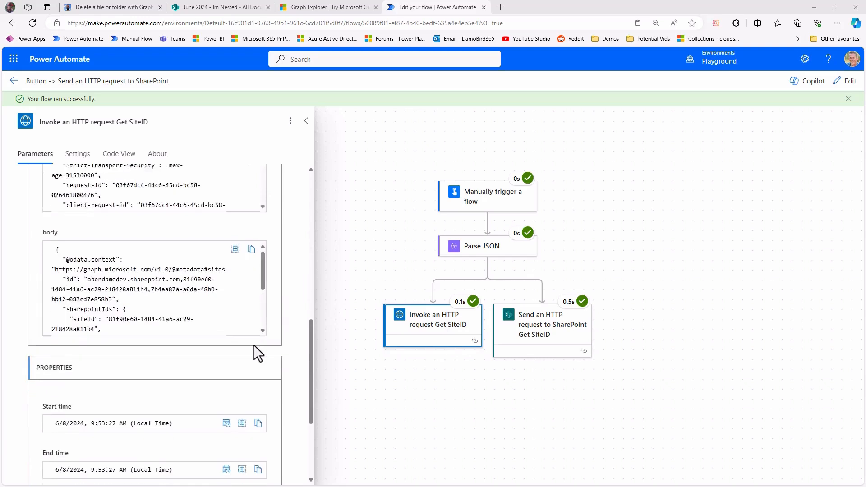
{"action": "left_click_drag", "start_coordinate": [264, 217], "coordinate": [256, 239]}
{"action": "left_click_drag", "start_coordinate": [108, 214], "coordinate": [96, 224]}
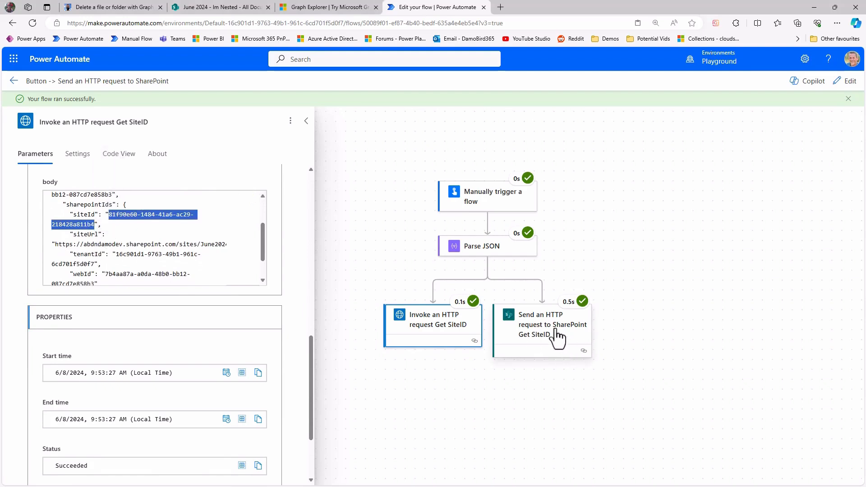
Compare the siteId and sharepointIds in the SharePoint Get SiteID output body with the output of the Graph request.
{"action": "left_click", "coordinate": [559, 348]}
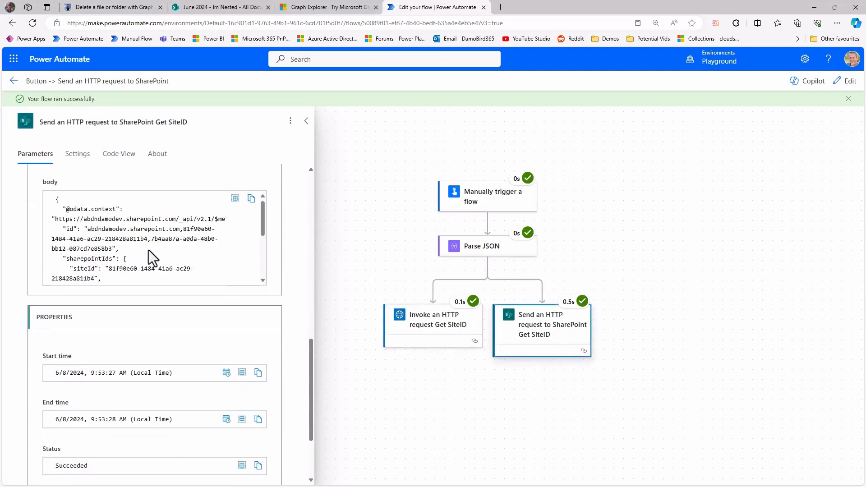
{"action": "scroll", "coordinate": [134, 257], "scroll_direction": "down", "scroll_amount": 3}
{"action": "scroll", "coordinate": [108, 225], "scroll_direction": "up", "scroll_amount": 1}
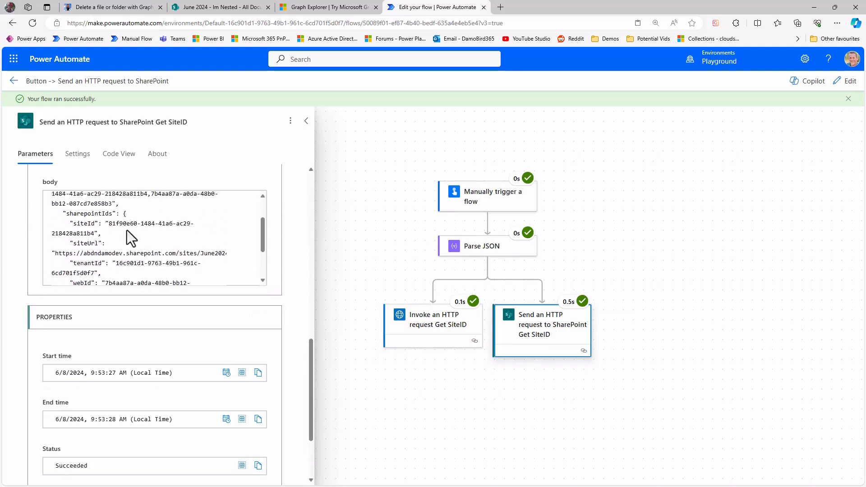
{"action": "left_click_drag", "start_coordinate": [109, 224], "coordinate": [94, 234]}
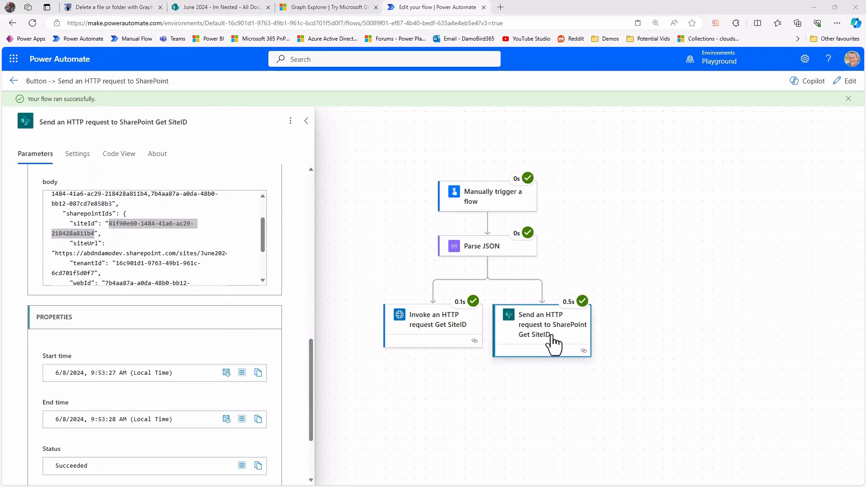
{"action": "left_click", "coordinate": [425, 338]}
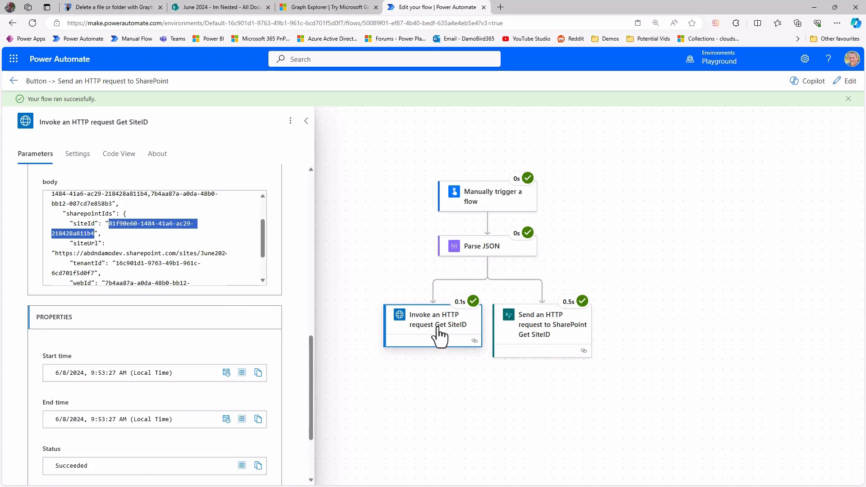
{"action": "left_click", "coordinate": [546, 335]}
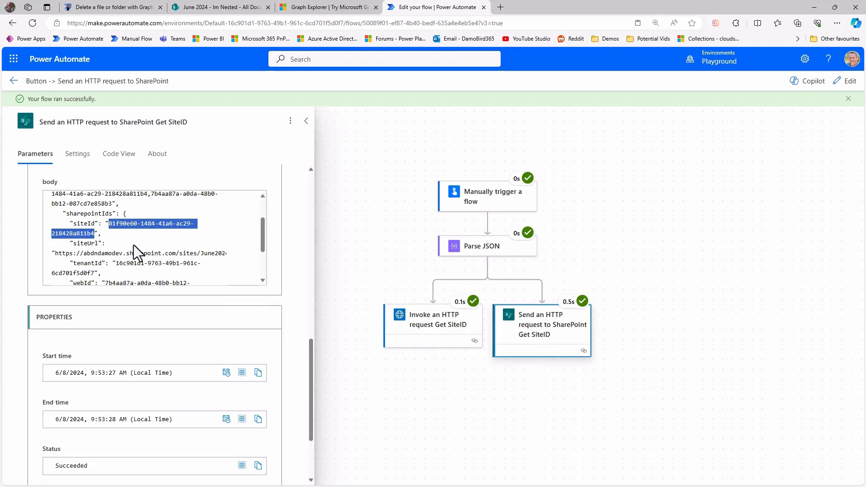
{"action": "scroll", "coordinate": [133, 245], "scroll_direction": "up", "scroll_amount": 2}
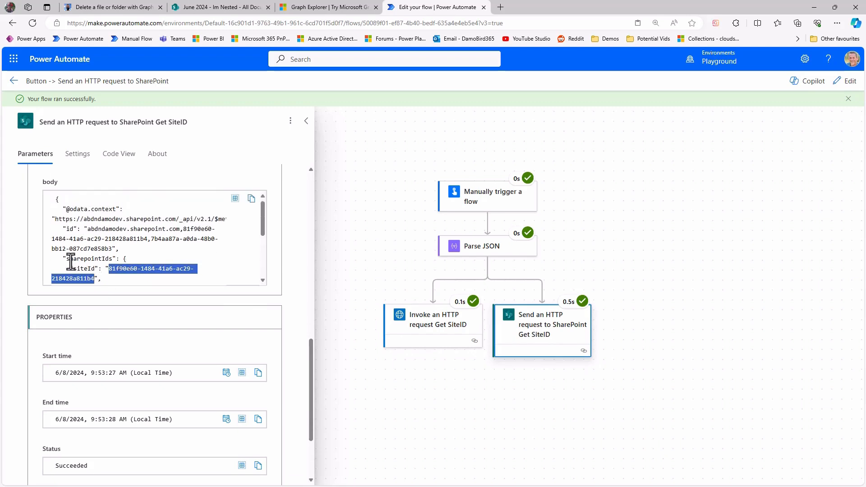
{"action": "left_click_drag", "start_coordinate": [67, 260], "coordinate": [96, 269]}
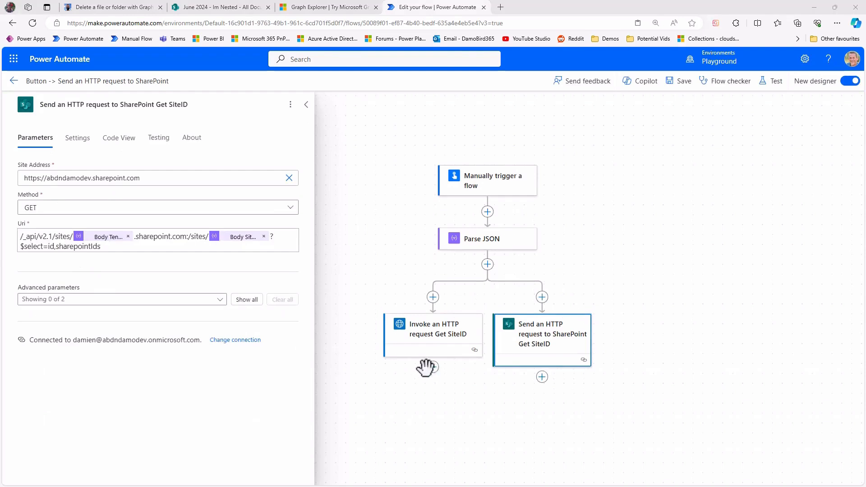
Duplicate the Invoke an HTTP request Get SiteID action directly below itself in the Graph branch.
{"action": "scroll", "coordinate": [456, 389], "scroll_direction": "down", "scroll_amount": 2}
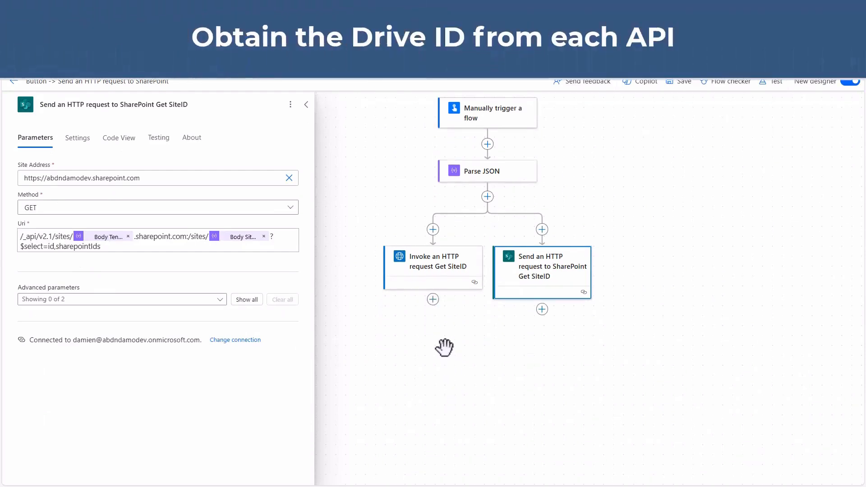
{"action": "right_click", "coordinate": [420, 266]}
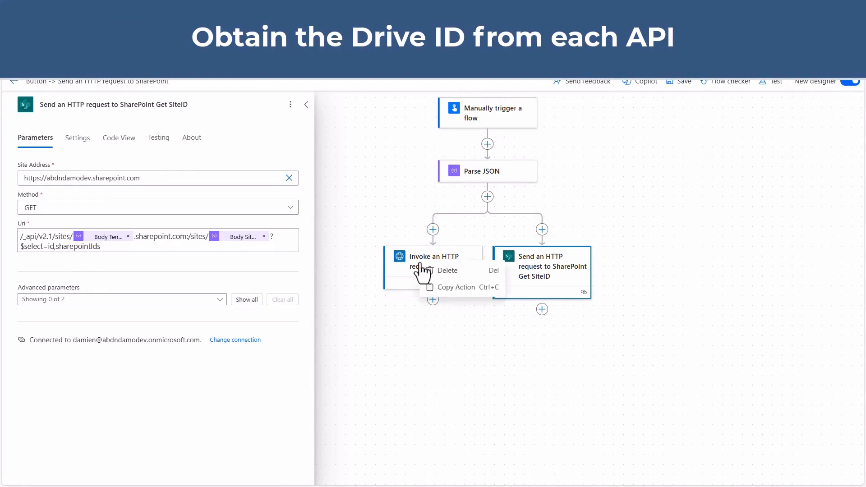
{"action": "left_click", "coordinate": [454, 287]}
{"action": "left_click", "coordinate": [434, 300]}
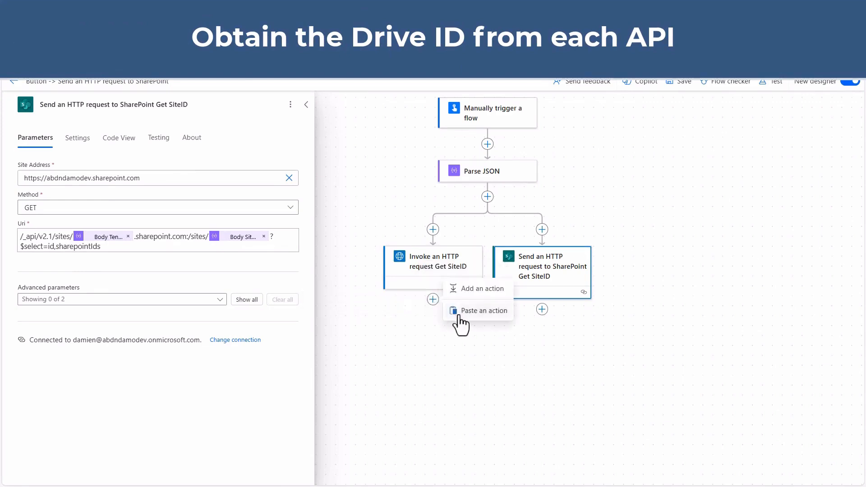
{"action": "left_click", "coordinate": [457, 315]}
Duplicate the Send an HTTP request to SharePoint Get SiteID action directly below itself in the SharePoint branch.
{"action": "right_click", "coordinate": [695, 166]}
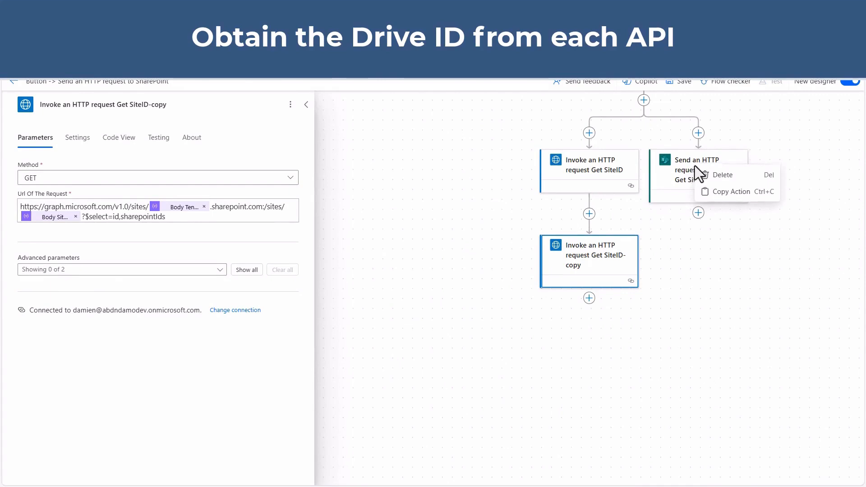
{"action": "left_click", "coordinate": [729, 192]}
{"action": "left_click", "coordinate": [699, 213]}
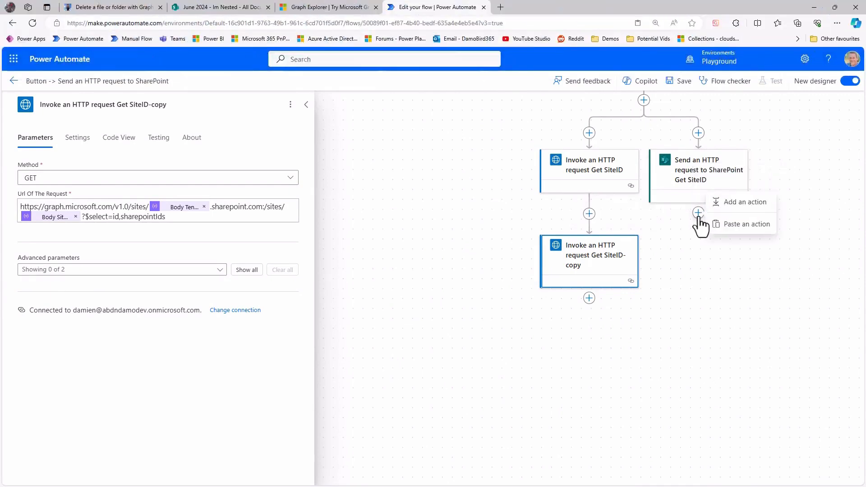
{"action": "left_click", "coordinate": [722, 225]}
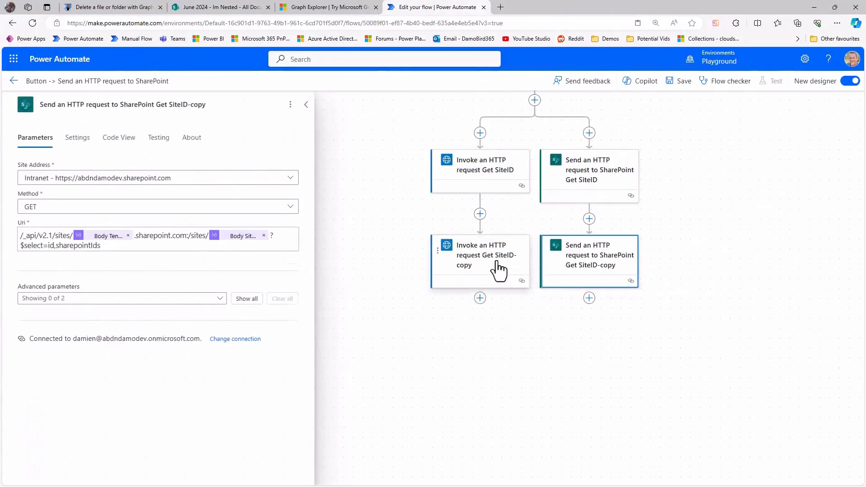
Rename the two copied actions Invoke an HTTP request Get DriveID and Send an HTTP request to SharePoint Get DriveId.
{"action": "left_click", "coordinate": [500, 271]}
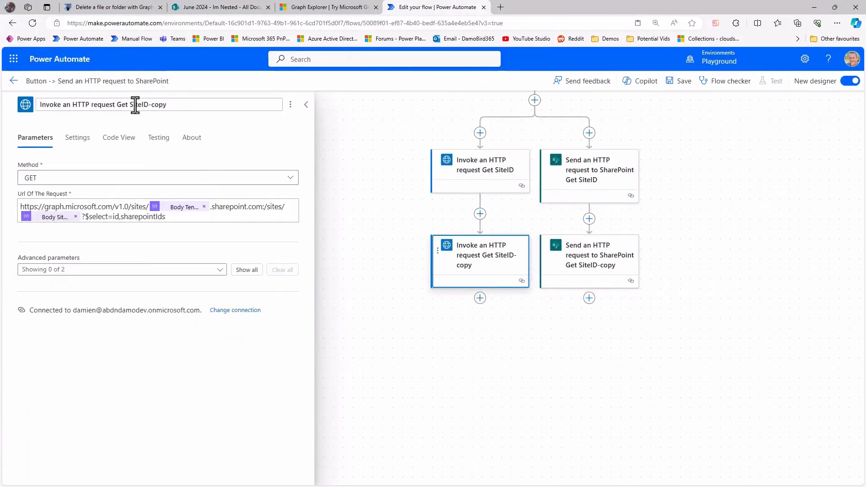
{"action": "left_click_drag", "start_coordinate": [128, 105], "coordinate": [207, 105]}
{"action": "key", "text": "BackSpace"}
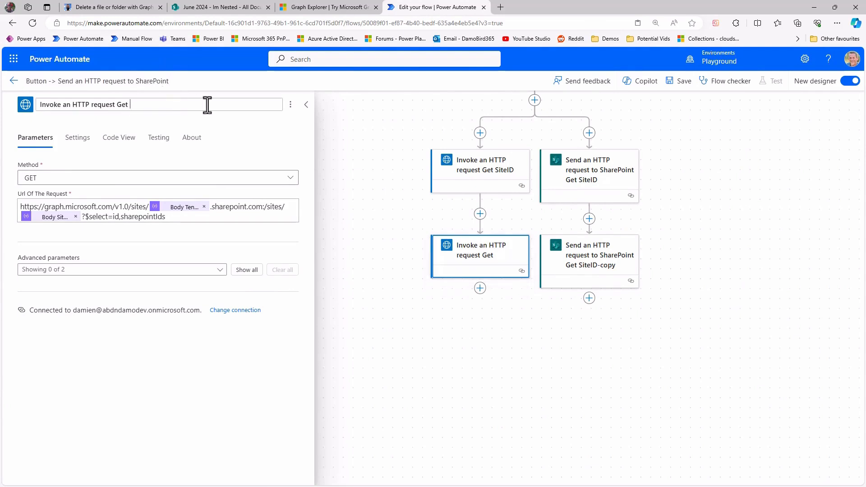
{"action": "type", "text": "DriveID"}
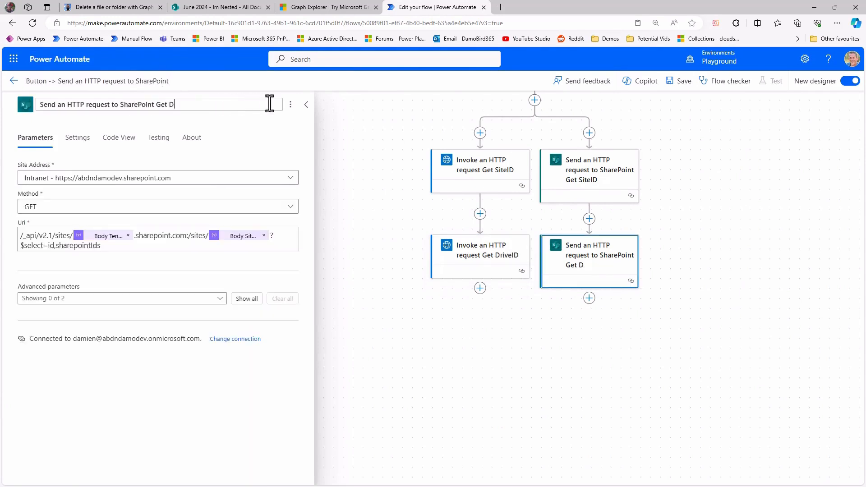
{"action": "type", "text": "Id"}
Replace the request URL of Invoke an HTTP request Get DriveID with the example Drive ID URI copied from the DamoBird365 article.
{"action": "left_click", "coordinate": [482, 264]}
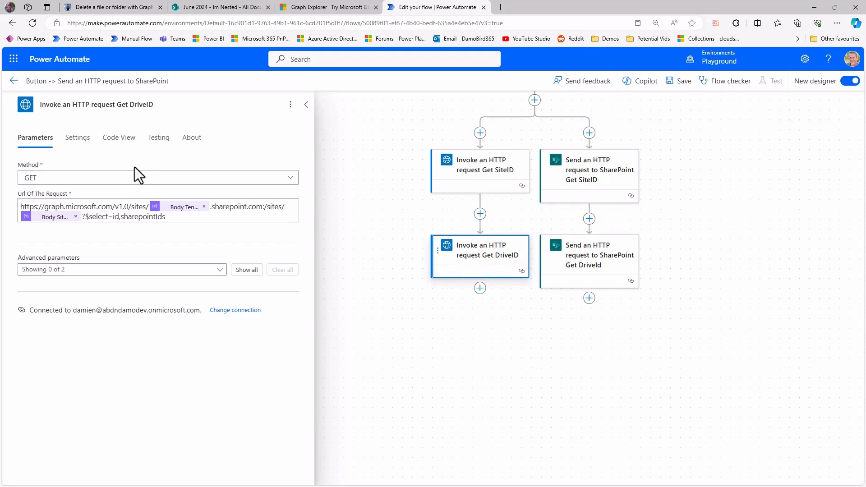
{"action": "key", "text": "ctrl+1"}
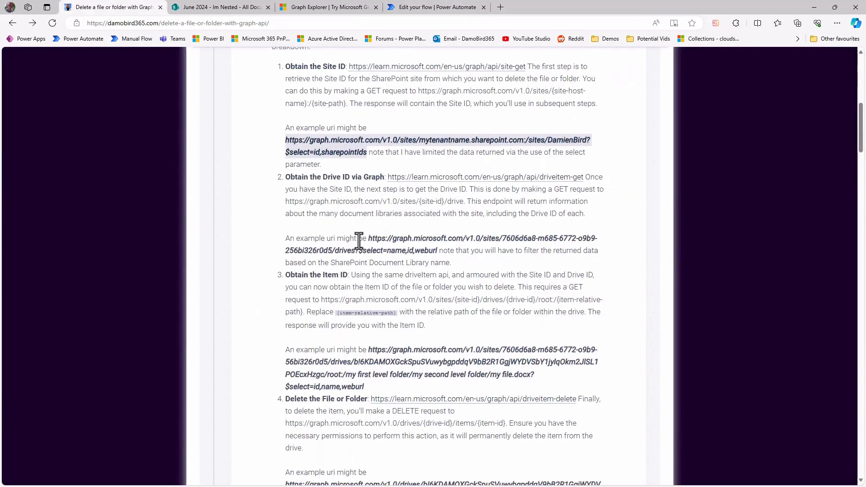
{"action": "left_click_drag", "start_coordinate": [369, 238], "coordinate": [438, 251]}
{"action": "key", "text": "ctrl+c"}
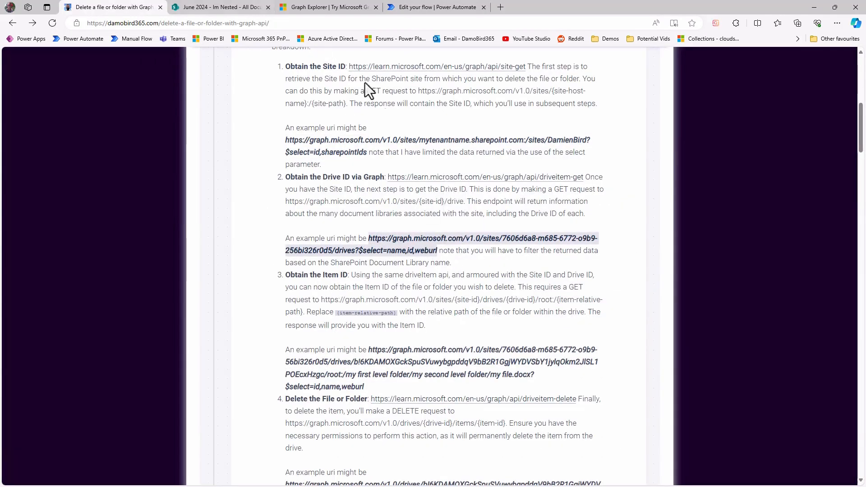
{"action": "key", "text": "ctrl+4"}
{"action": "key", "text": "ctrl+v"}
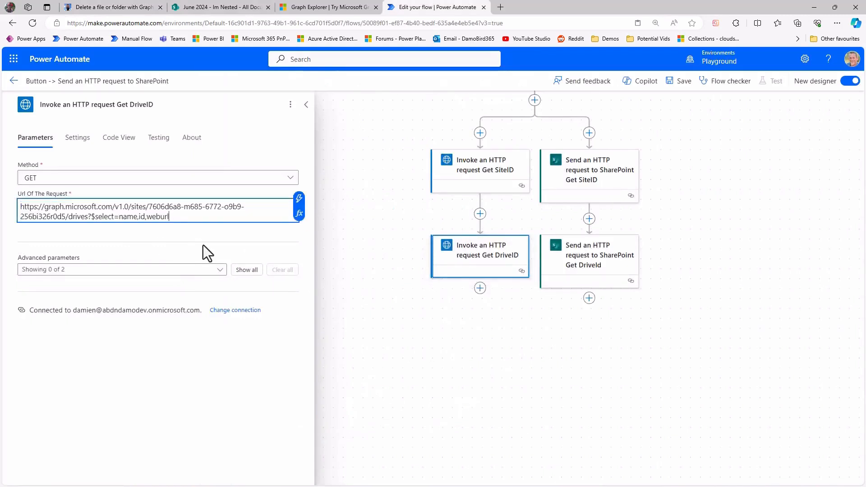
Select the example site ID in the Get DriveID request URL and locate siteId in the Get SiteID response saved in Notepad.
{"action": "left_click_drag", "start_coordinate": [149, 208], "coordinate": [67, 217]}
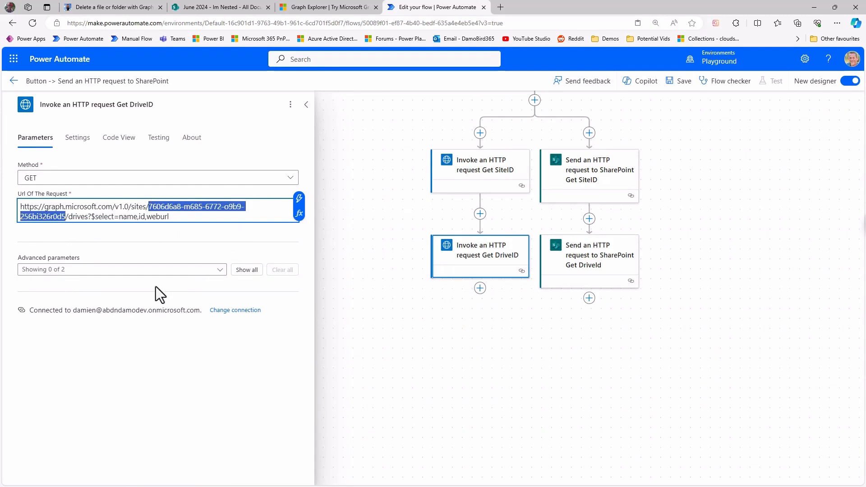
{"action": "left_click_drag", "start_coordinate": [865, 167], "coordinate": [674, 146]}
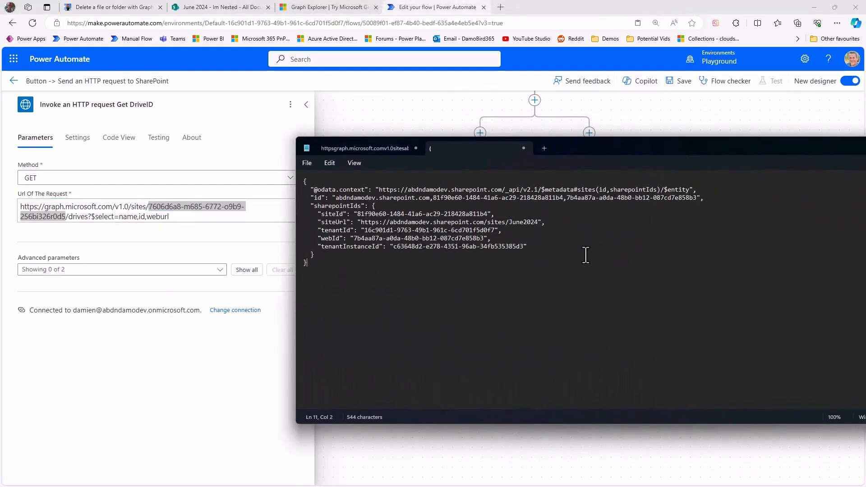
{"action": "left_click_drag", "start_coordinate": [314, 205], "coordinate": [488, 213]}
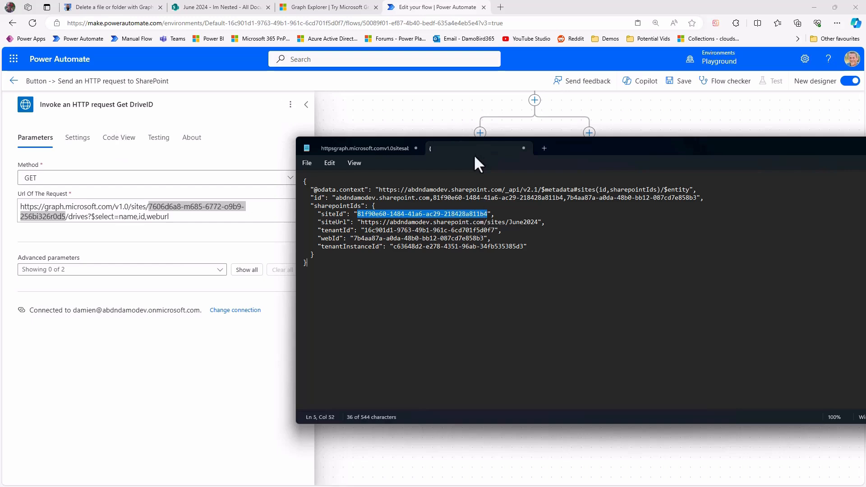
{"action": "key", "text": "alt+Tab"}
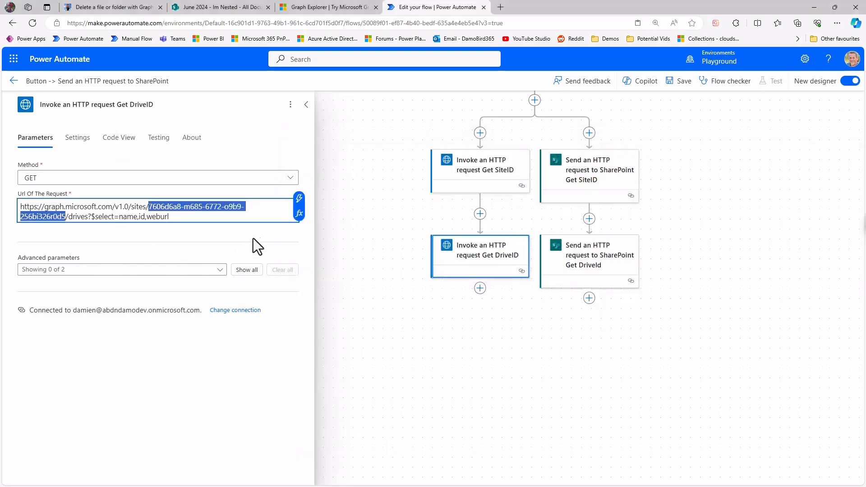
Write the expression body('Invoke_an_HTTP_request_Get_SiteID')?['sharepointids/siteid'] for the site ID portion of the Get DriveID request URL.
{"action": "left_click", "coordinate": [297, 215]}
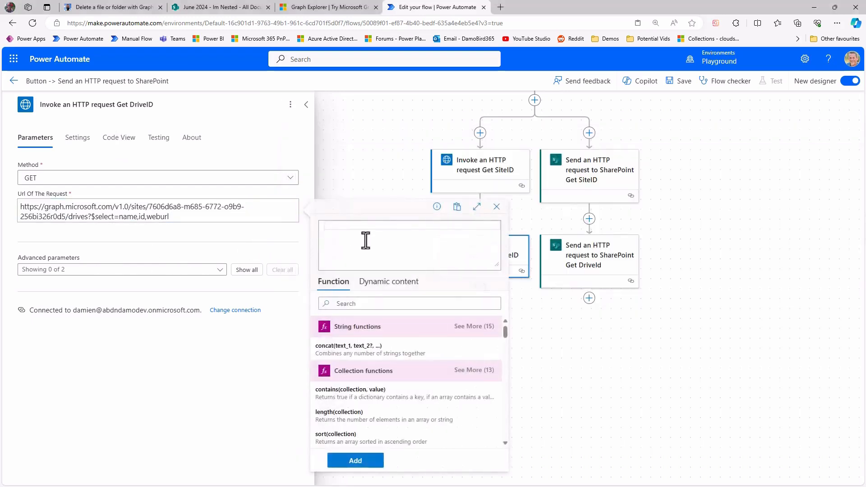
{"action": "left_click", "coordinate": [387, 283]}
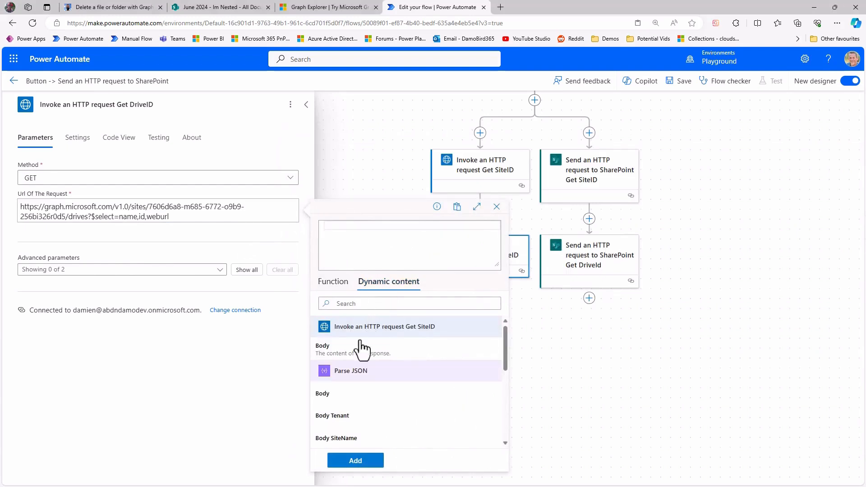
{"action": "left_click", "coordinate": [347, 354]}
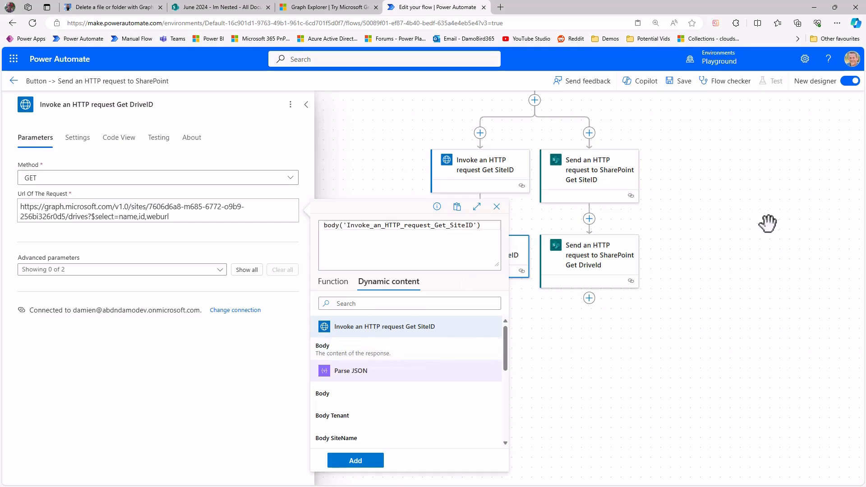
{"action": "type", "text": "?['sharepointids/siteid"}
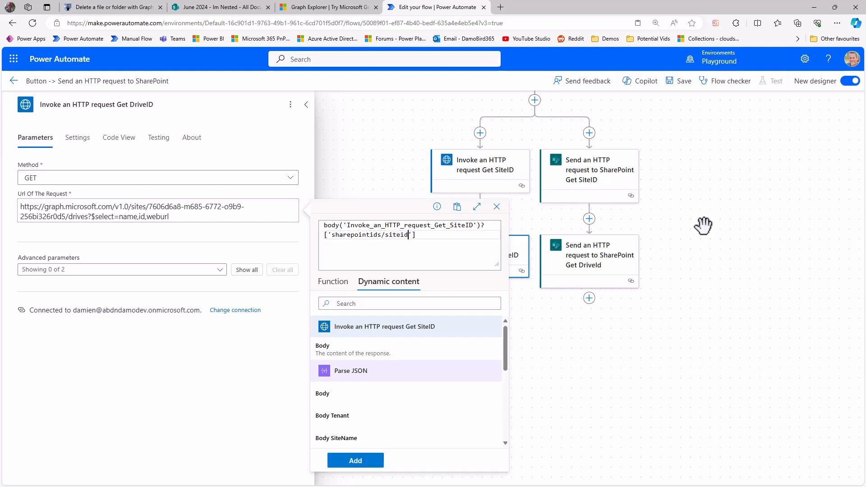
Check the sharepointIds/siteId path against the JSON in Notepad and insert the expression in place of the example site ID.
{"action": "left_click_drag", "start_coordinate": [865, 169], "coordinate": [865, 154]}
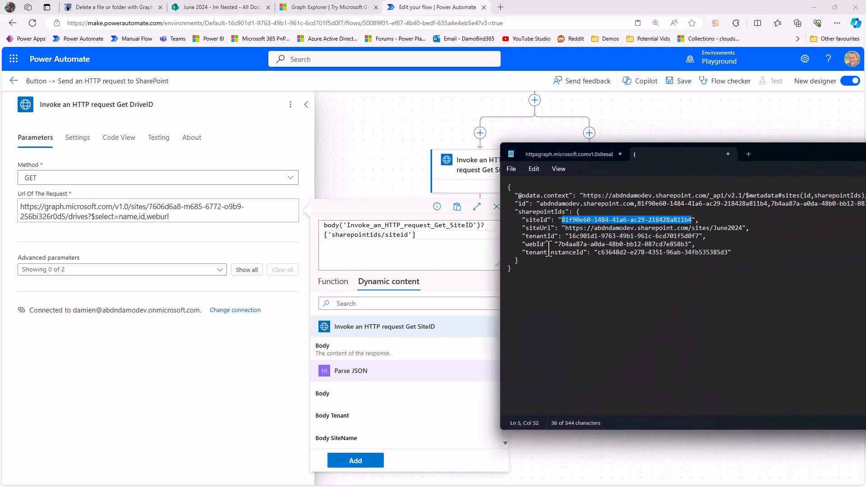
{"action": "left_click_drag", "start_coordinate": [519, 271], "coordinate": [508, 197]}
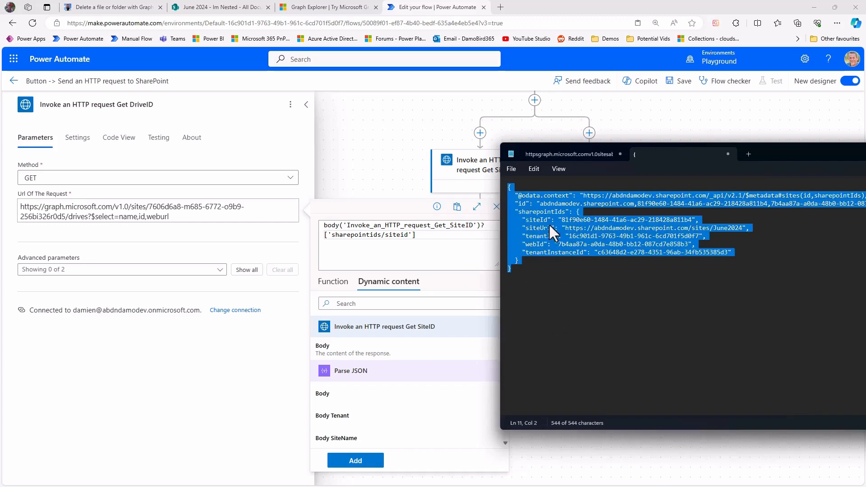
{"action": "left_click_drag", "start_coordinate": [518, 212], "coordinate": [564, 213]}
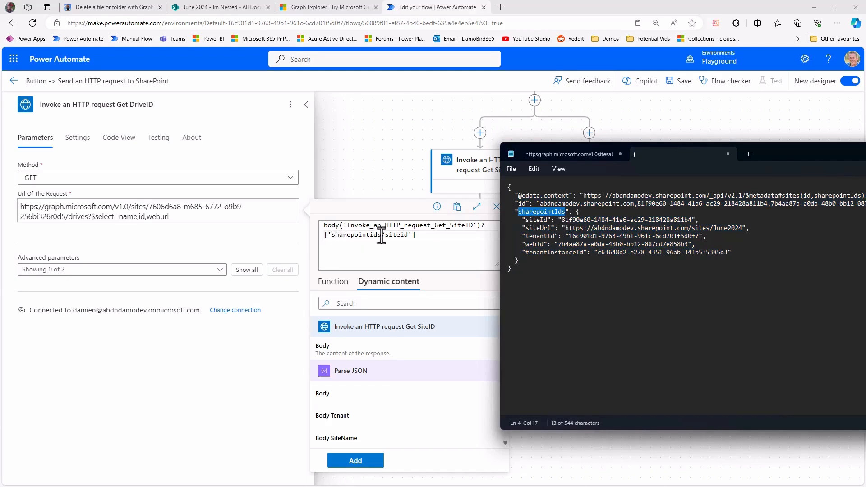
{"action": "left_click_drag", "start_coordinate": [578, 212], "coordinate": [522, 267]}
{"action": "left_click_drag", "start_coordinate": [526, 220], "coordinate": [536, 220]}
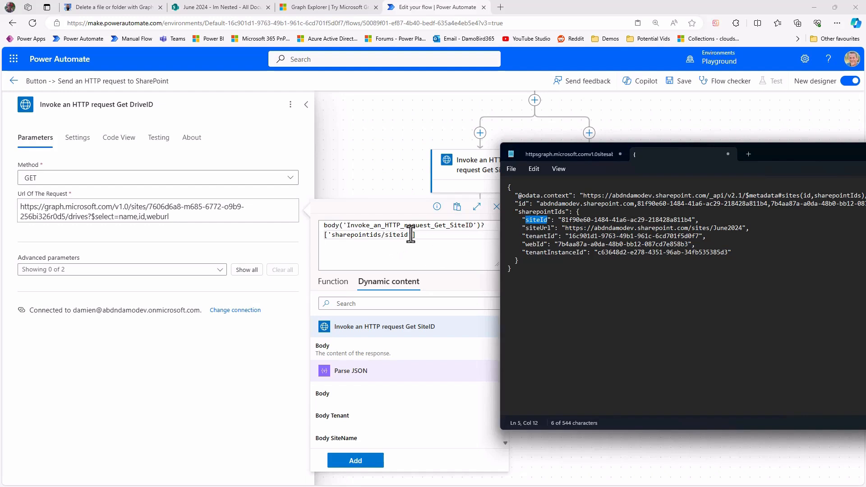
{"action": "left_click", "coordinate": [367, 462]}
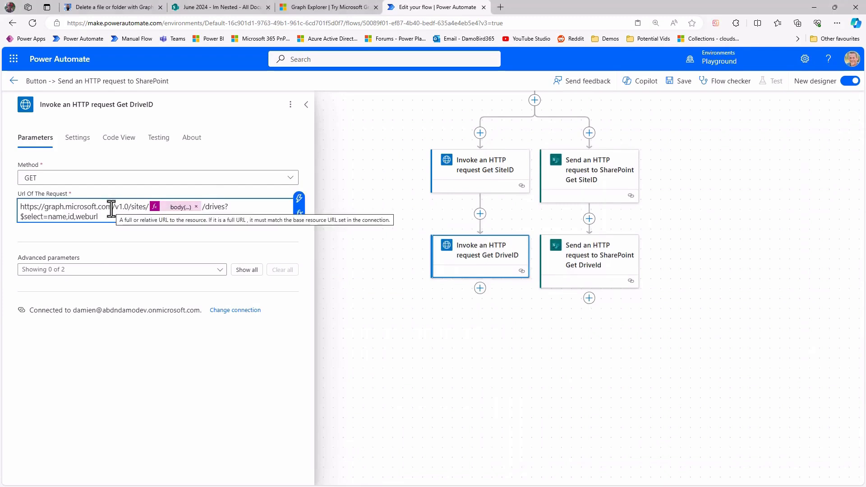
Replace the Uri of Send an HTTP request to SharePoint Get DriveId with the Graph URL's portion from v1.0 onward.
{"action": "left_click_drag", "start_coordinate": [114, 208], "coordinate": [180, 227]}
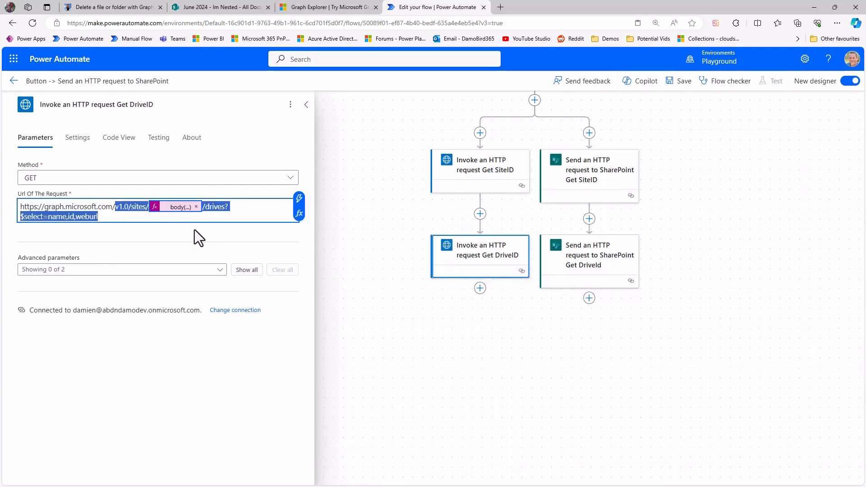
{"action": "left_click", "coordinate": [598, 257]}
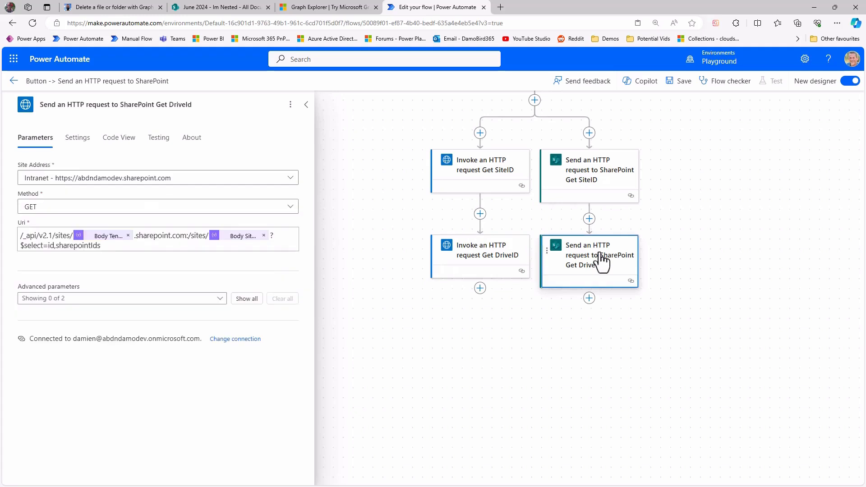
{"action": "left_click", "coordinate": [124, 245]}
{"action": "key", "text": "ctrl+a"}
{"action": "type", "text": "v1.0/sites/body(...)/drives?$select=name,id,weburl"}
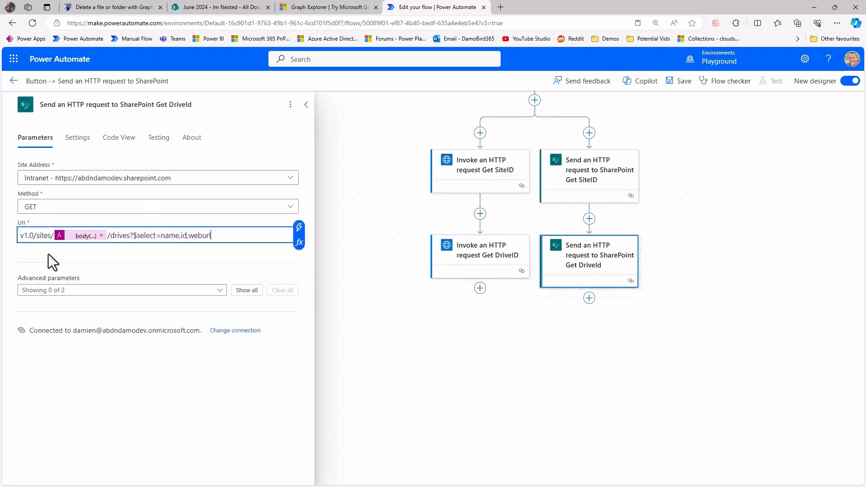
Change the beginning of the SharePoint Get DriveId Uri to /_api/v2.1/sites/.
{"action": "left_click", "coordinate": [61, 245]}
{"action": "key", "text": "Home"}
{"action": "type", "text": "/_api"}
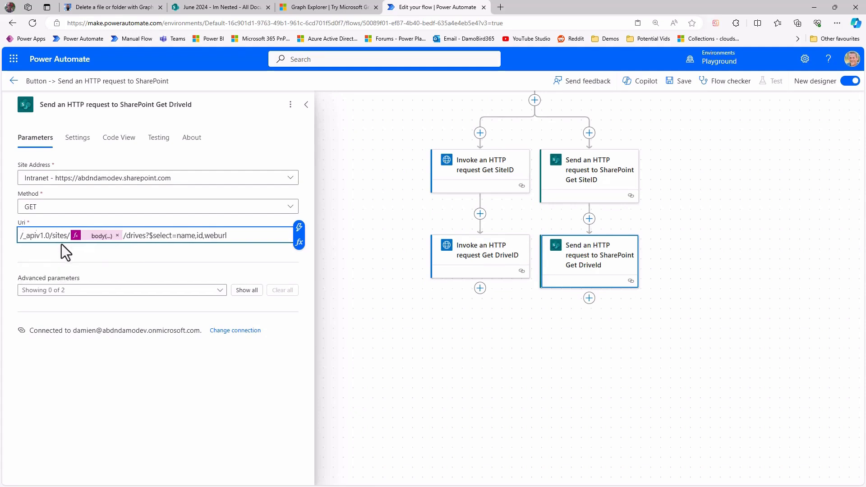
{"action": "type", "text": "/"}
{"action": "key", "text": "Right"}
{"action": "key", "text": "Right"}
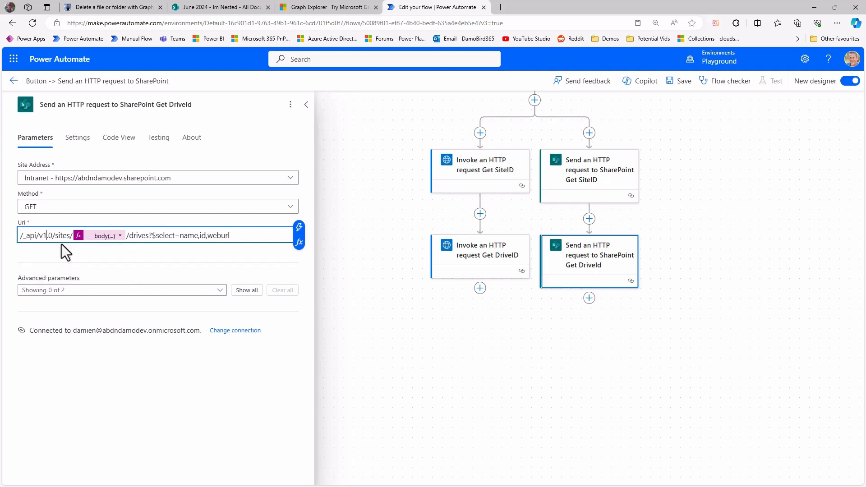
{"action": "key", "text": "Right"}
{"action": "key", "text": "Delete"}
{"action": "type", "text": "1"}
Point the Uri's siteid expression at body('Send_an_HTTP_request_to_SharePoint_Get_SiteID') and update it.
{"action": "left_click", "coordinate": [100, 237]}
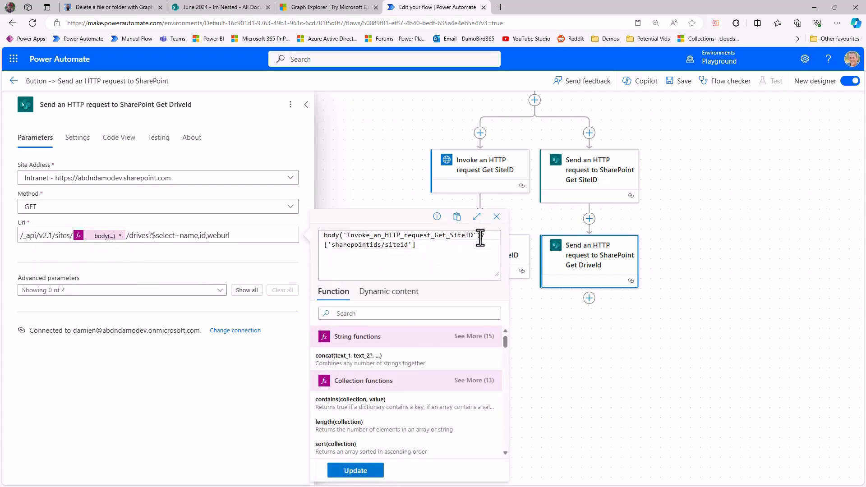
{"action": "left_click_drag", "start_coordinate": [481, 235], "coordinate": [297, 234]}
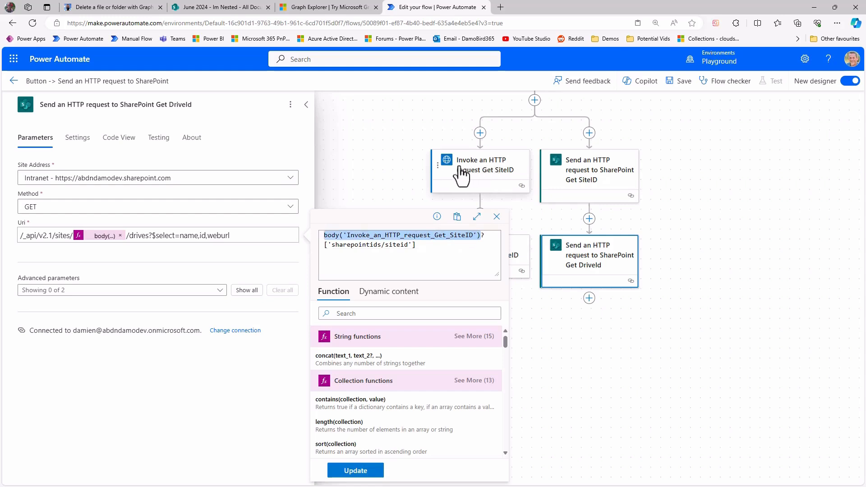
{"action": "left_click", "coordinate": [373, 294]}
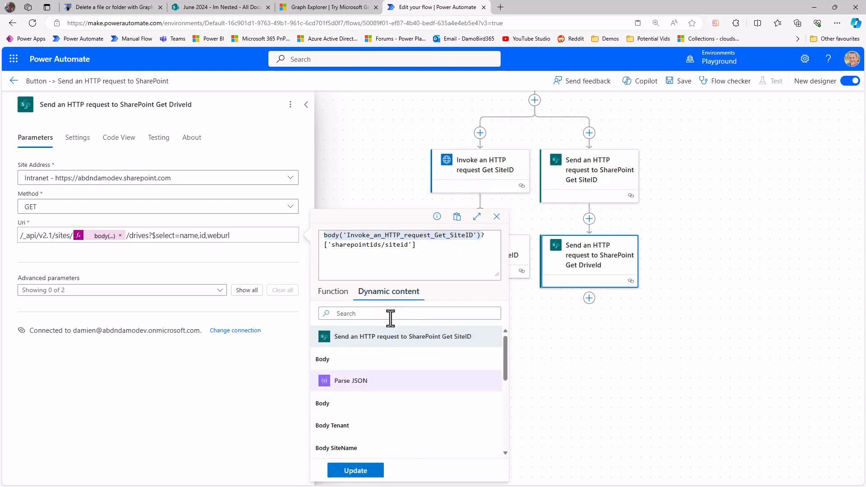
{"action": "left_click", "coordinate": [327, 361]}
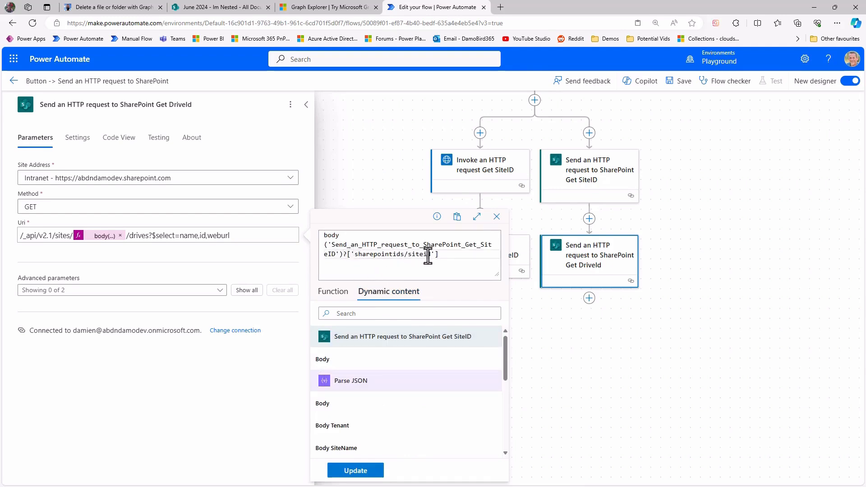
{"action": "left_click", "coordinate": [374, 471]}
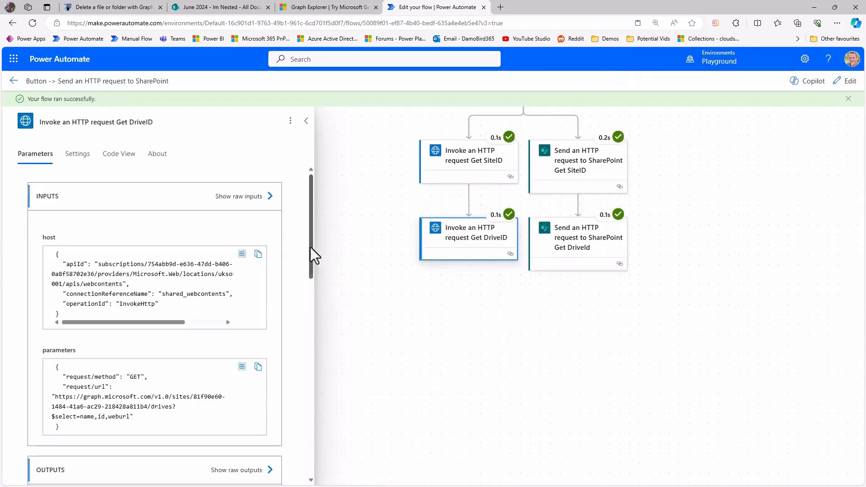
Review the run output body of Invoke an HTTP request Get DriveID for the Documents library's drive ID.
{"action": "scroll", "coordinate": [297, 252], "scroll_direction": "down", "scroll_amount": 6}
{"action": "scroll", "coordinate": [251, 343], "scroll_direction": "down", "scroll_amount": 5}
{"action": "scroll", "coordinate": [275, 418], "scroll_direction": "down", "scroll_amount": 2}
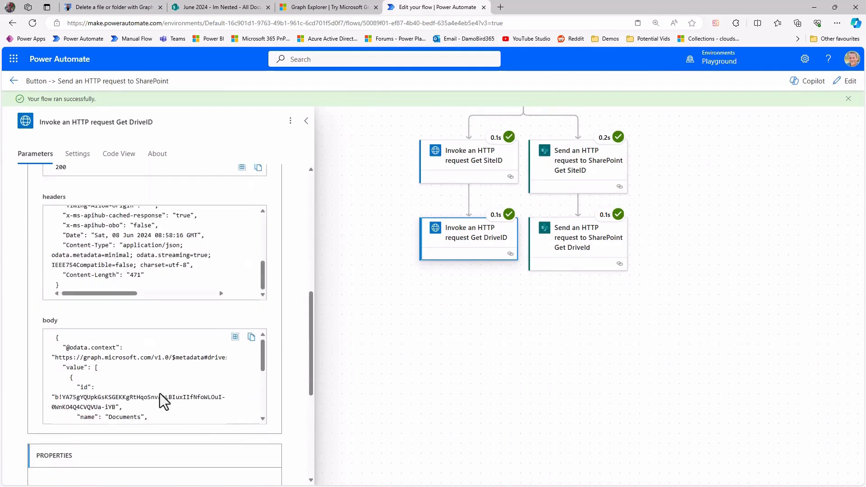
{"action": "scroll", "coordinate": [166, 394], "scroll_direction": "down", "scroll_amount": 1}
{"action": "scroll", "coordinate": [135, 397], "scroll_direction": "right", "scroll_amount": 1}
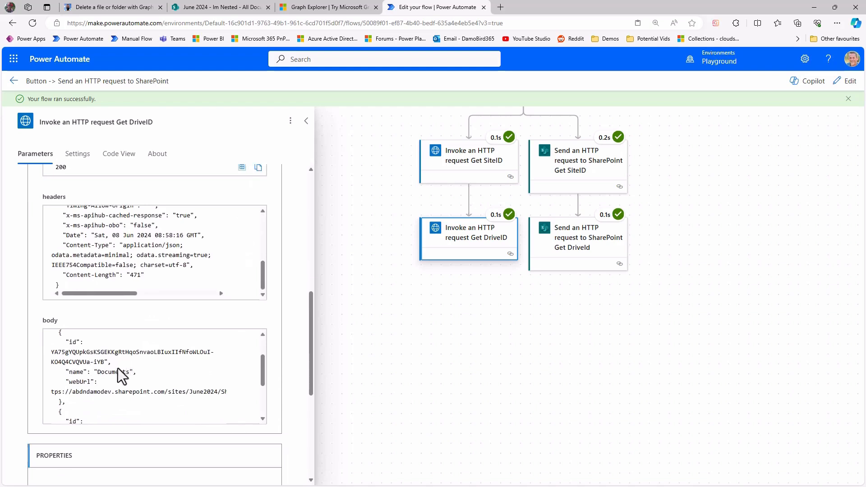
{"action": "left_click_drag", "start_coordinate": [116, 363], "coordinate": [55, 355]}
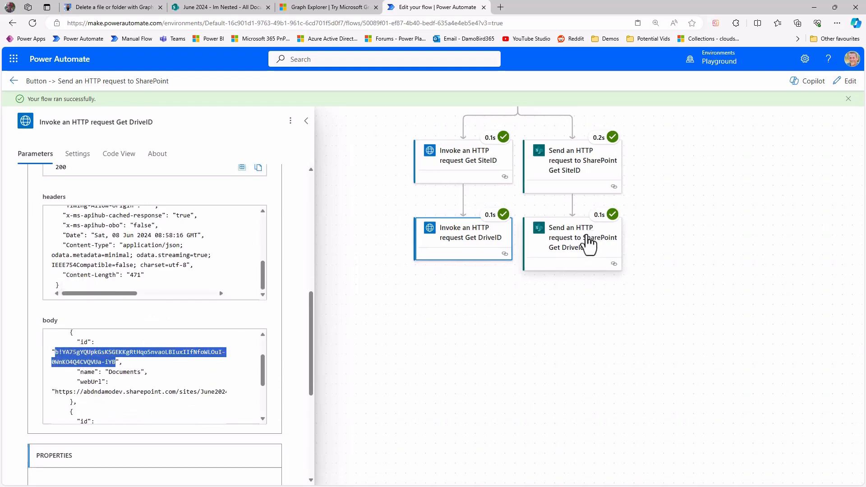
Examine the drive IDs and library names in the run output body of Send an HTTP request to SharePoint Get DriveId.
{"action": "left_click", "coordinate": [588, 245]}
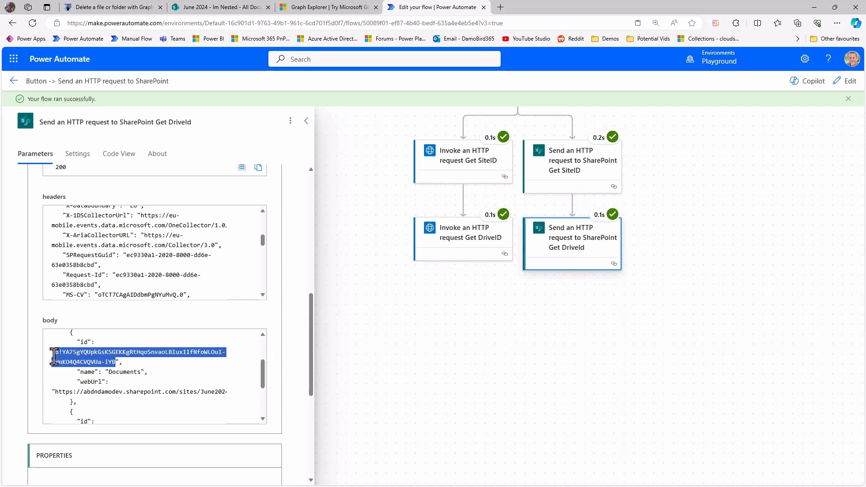
{"action": "left_click_drag", "start_coordinate": [262, 378], "coordinate": [263, 353]}
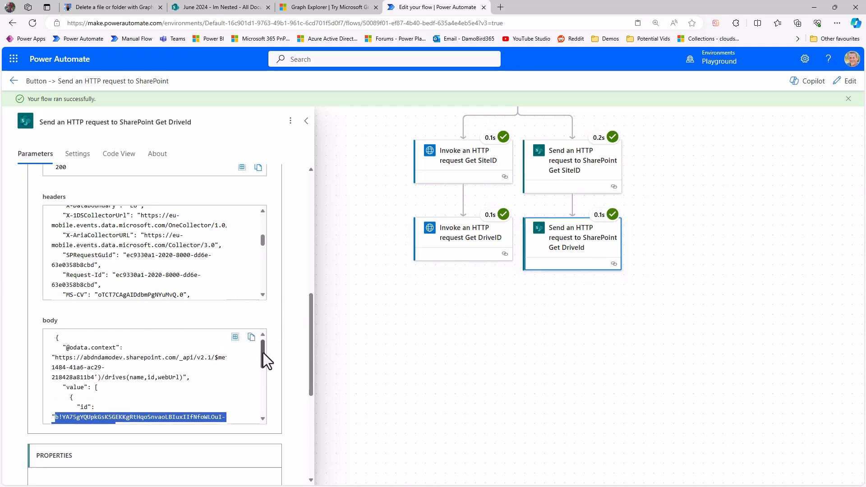
{"action": "left_click", "coordinate": [251, 338]}
{"action": "scroll", "coordinate": [114, 391], "scroll_direction": "down", "scroll_amount": 1}
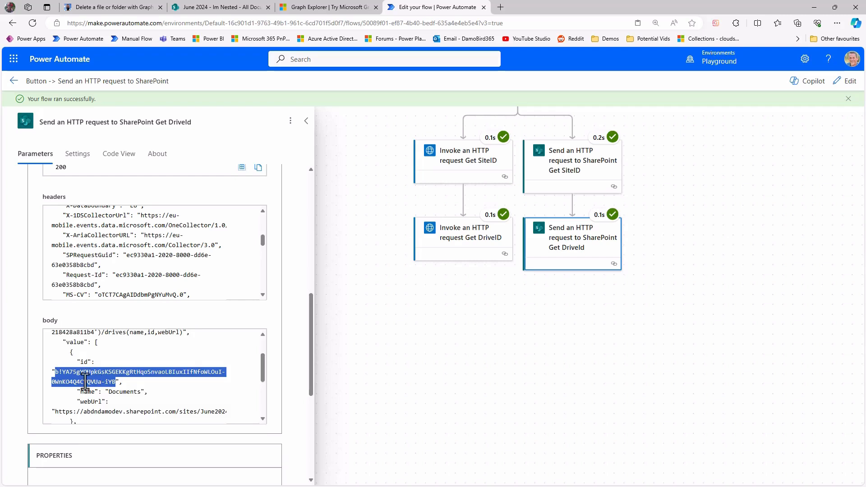
{"action": "scroll", "coordinate": [85, 383], "scroll_direction": "down", "scroll_amount": 2}
{"action": "scroll", "coordinate": [113, 351], "scroll_direction": "up", "scroll_amount": 1}
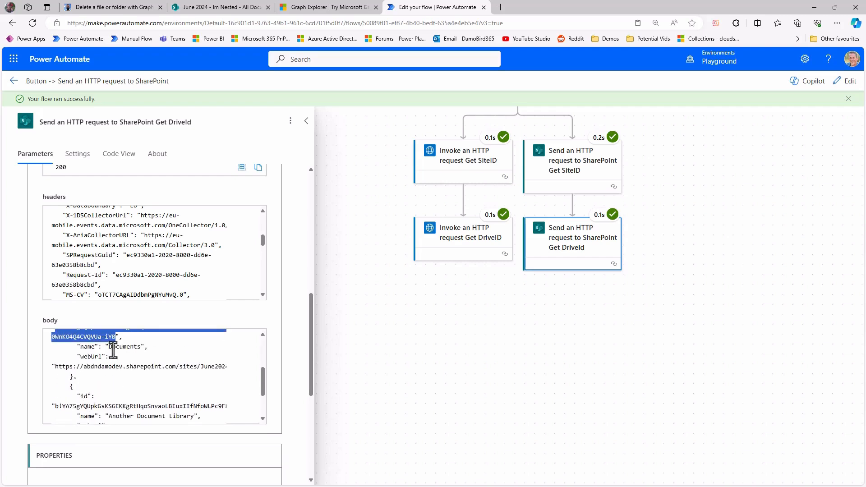
{"action": "left_click_drag", "start_coordinate": [109, 347], "coordinate": [141, 347]}
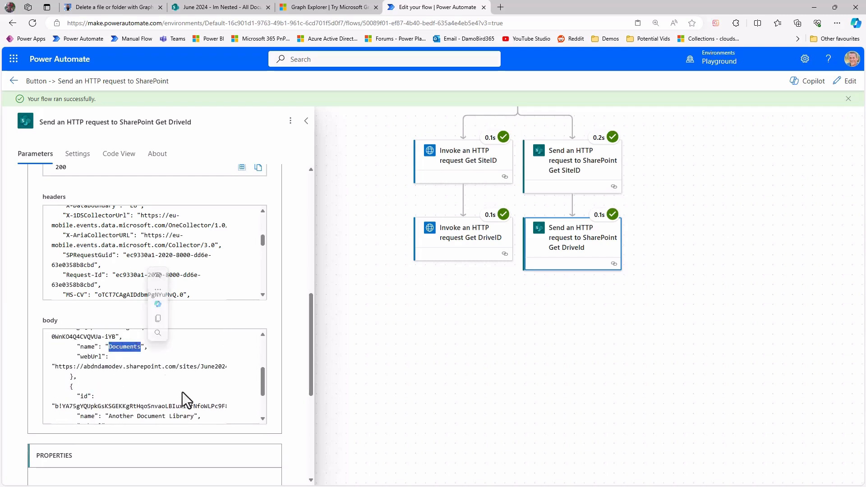
{"action": "scroll", "coordinate": [120, 401], "scroll_direction": "down", "scroll_amount": 2}
{"action": "left_click_drag", "start_coordinate": [109, 371], "coordinate": [195, 373]}
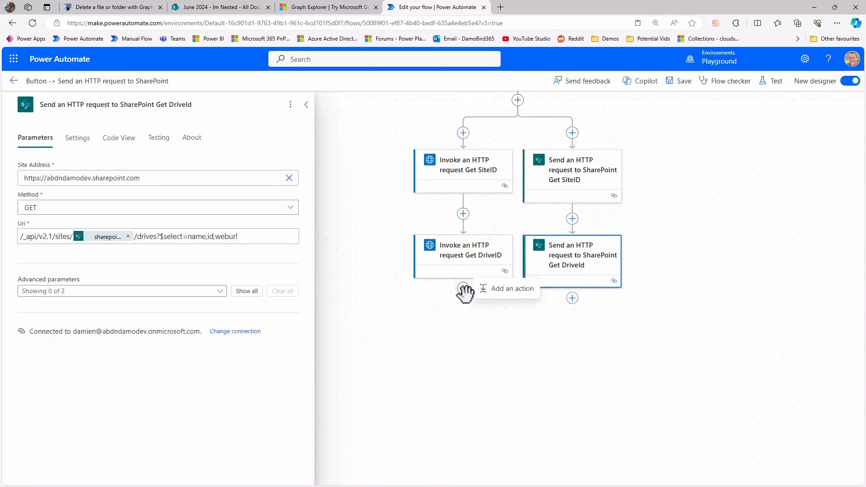
Add a Filter array action below Invoke an HTTP request Get DriveID in the Graph branch.
{"action": "left_click", "coordinate": [463, 288]}
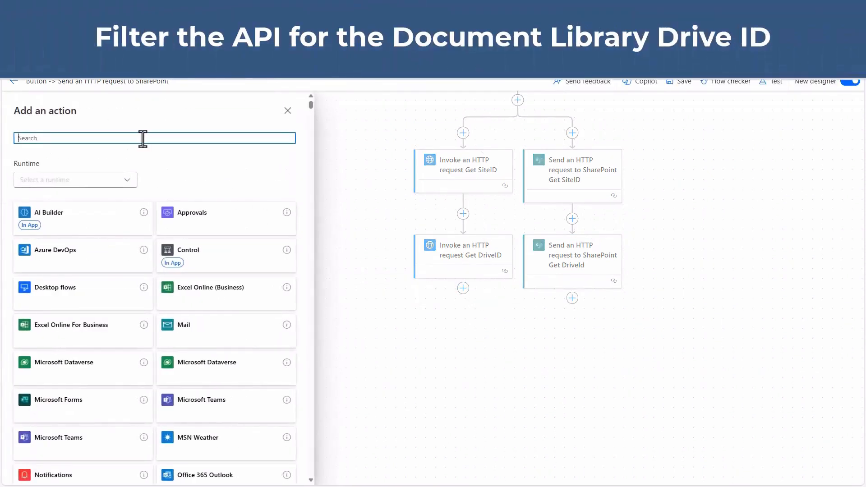
{"action": "type", "text": "Filter Array"}
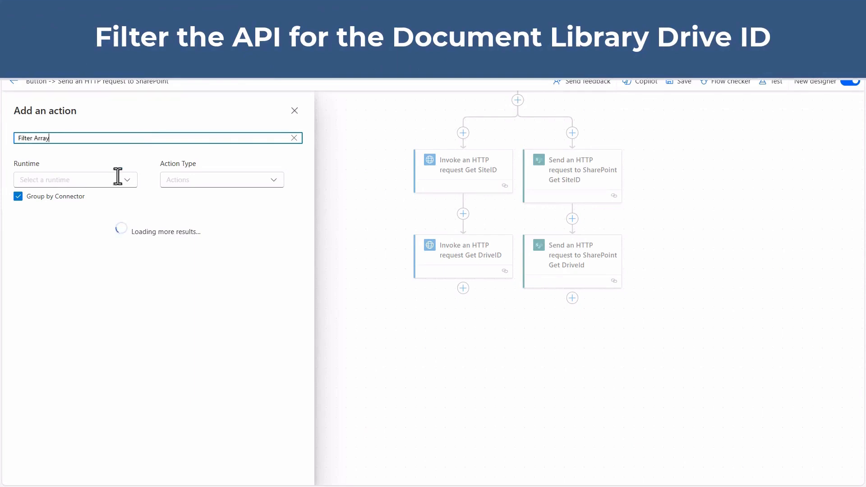
{"action": "left_click", "coordinate": [29, 255]}
Rename the Graph branch's action to Filter array Graph and add Filter array SharePoint below Send an HTTP request to SharePoint Get DriveId.
{"action": "left_click", "coordinate": [82, 104]}
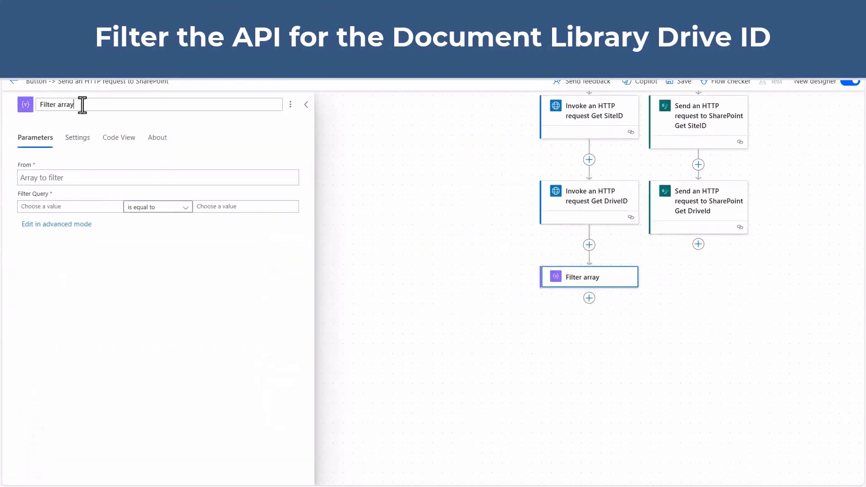
{"action": "type", "text": "Graph"}
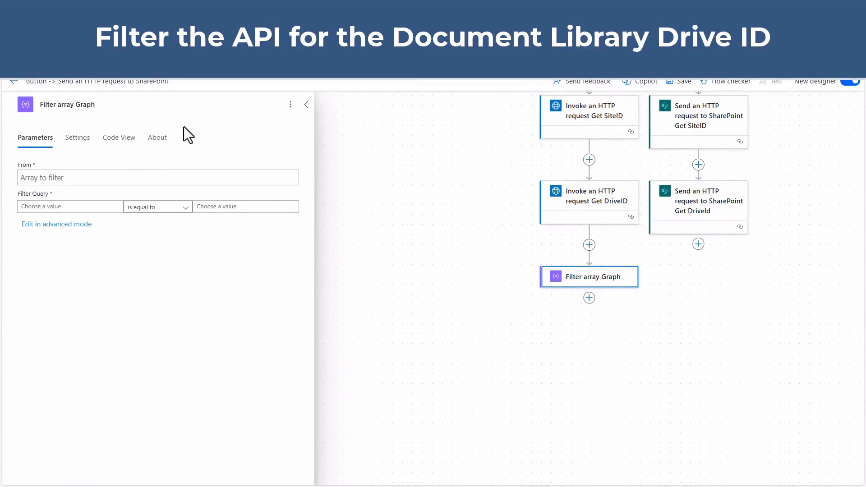
{"action": "left_click", "coordinate": [699, 244]}
{"action": "left_click", "coordinate": [734, 246]}
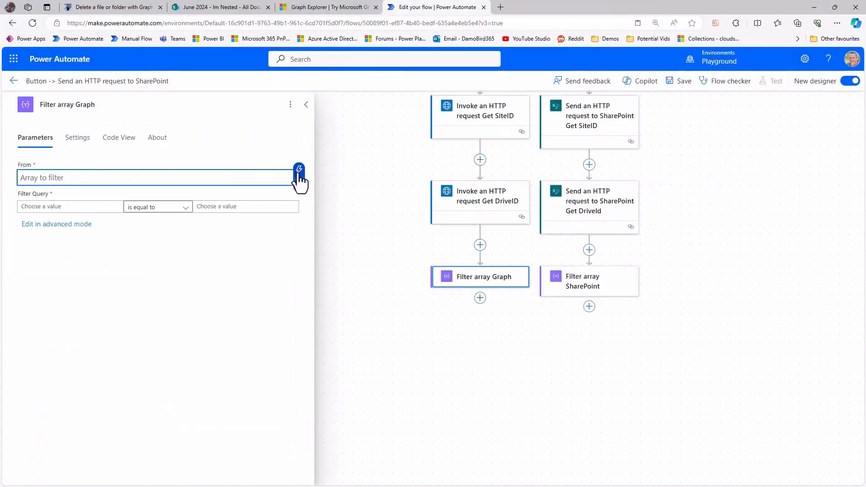
Set the From input of Filter array Graph to the Body of Invoke an HTTP request Get DriveID.
{"action": "left_click", "coordinate": [299, 171]}
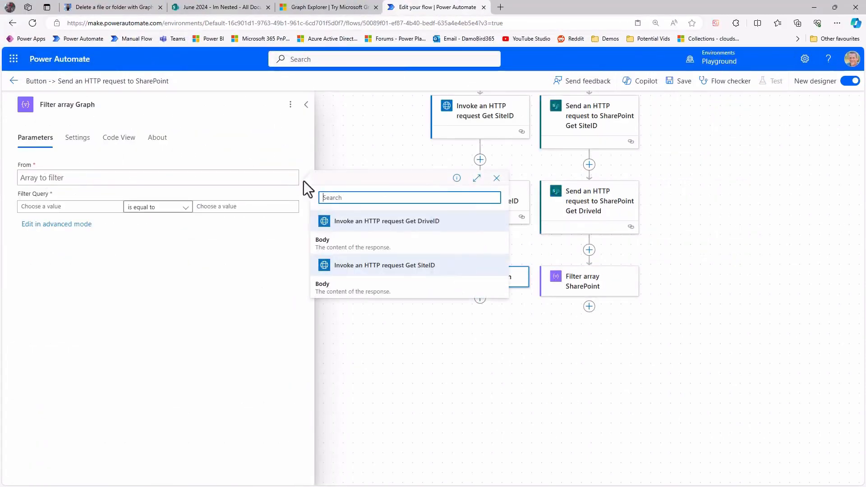
{"action": "left_click", "coordinate": [349, 248]}
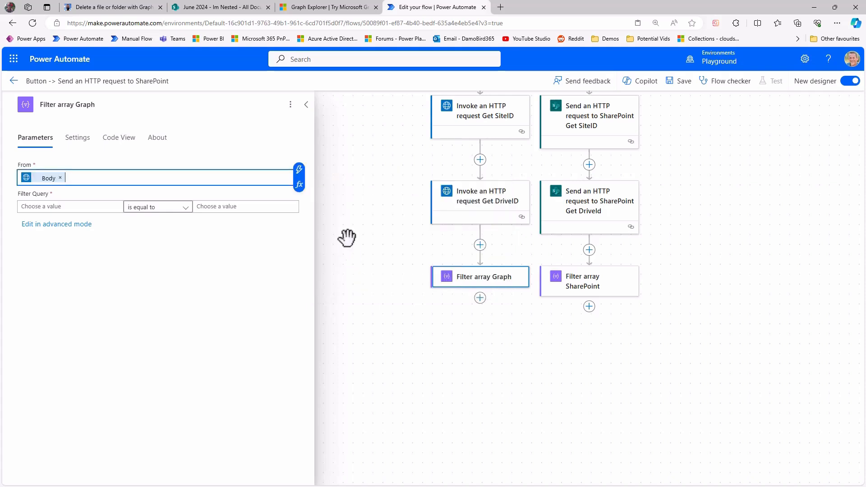
Check the library name in the Notepad drive response and write the expression item()?['name'] for the first filter query value.
{"action": "left_click", "coordinate": [41, 209]}
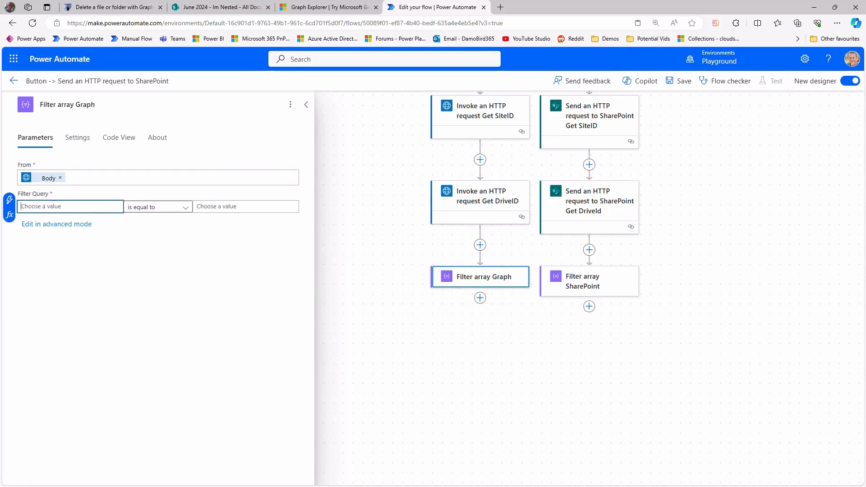
{"action": "left_click_drag", "start_coordinate": [865, 158], "coordinate": [635, 157]}
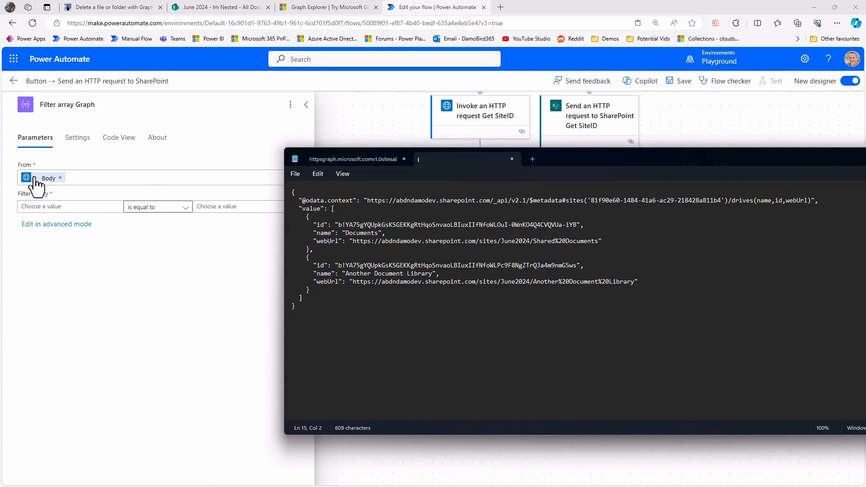
{"action": "mouse_move", "coordinate": [35, 182]}
{"action": "left_click_drag", "start_coordinate": [317, 233], "coordinate": [362, 233]}
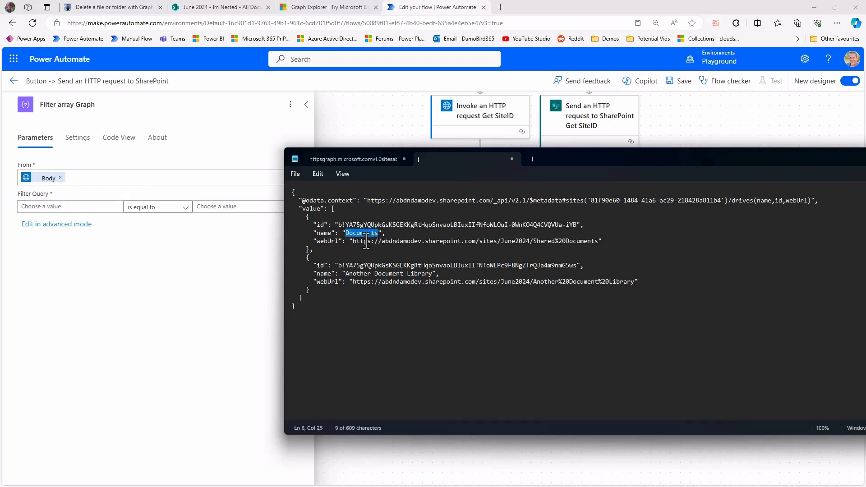
{"action": "left_click", "coordinate": [65, 207]}
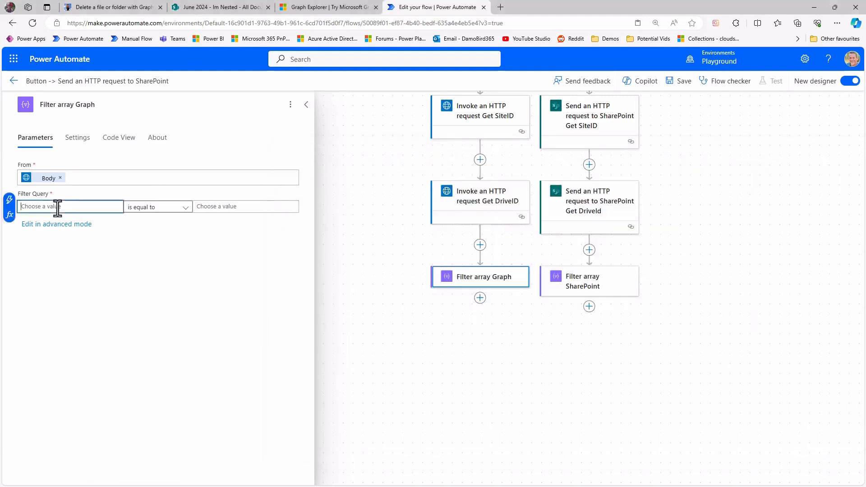
{"action": "left_click", "coordinate": [10, 214]}
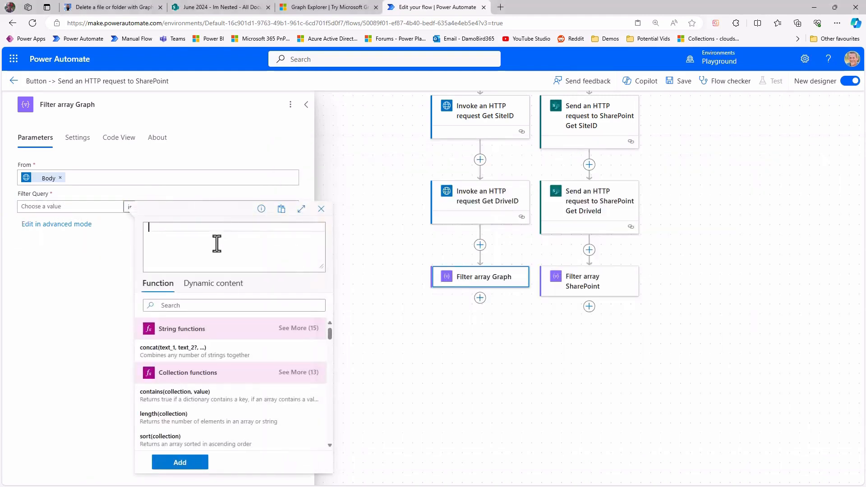
{"action": "type", "text": "item()?['name"}
Compare the expression with the name key and value array in the Notepad JSON, and add it to the filter query.
{"action": "key", "text": "alt+Tab"}
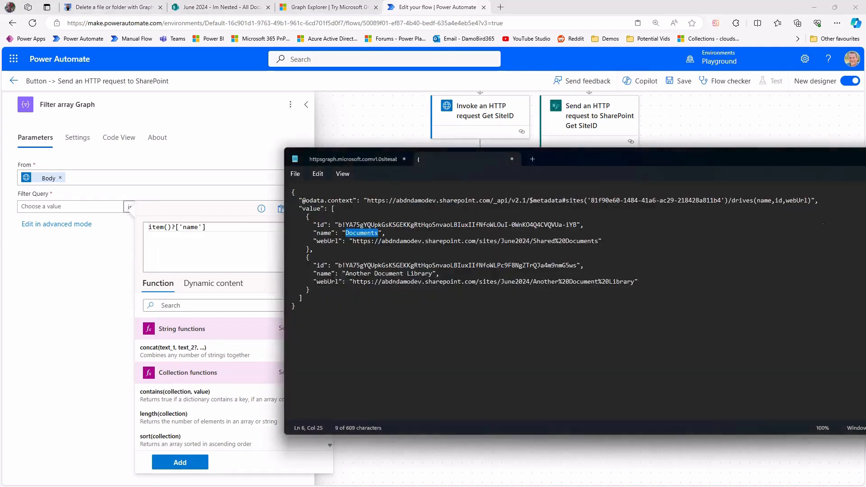
{"action": "left_click", "coordinate": [318, 233]}
{"action": "double_click", "coordinate": [318, 233]}
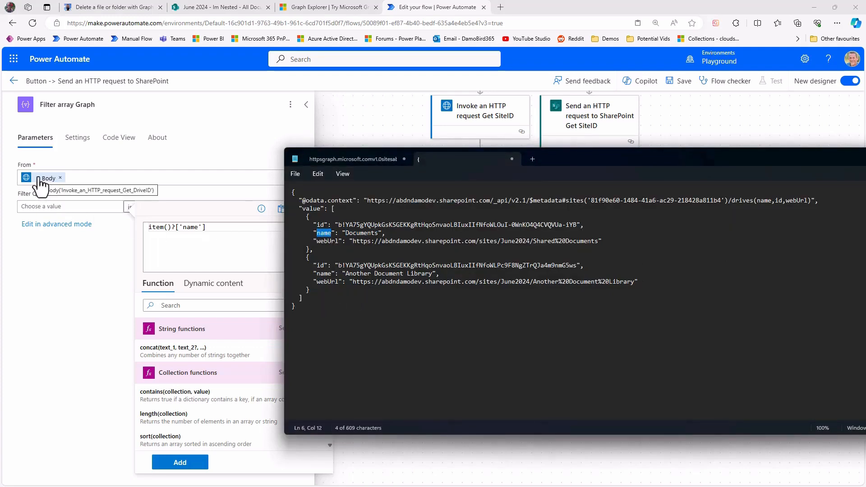
{"action": "left_click_drag", "start_coordinate": [316, 325], "coordinate": [275, 183]}
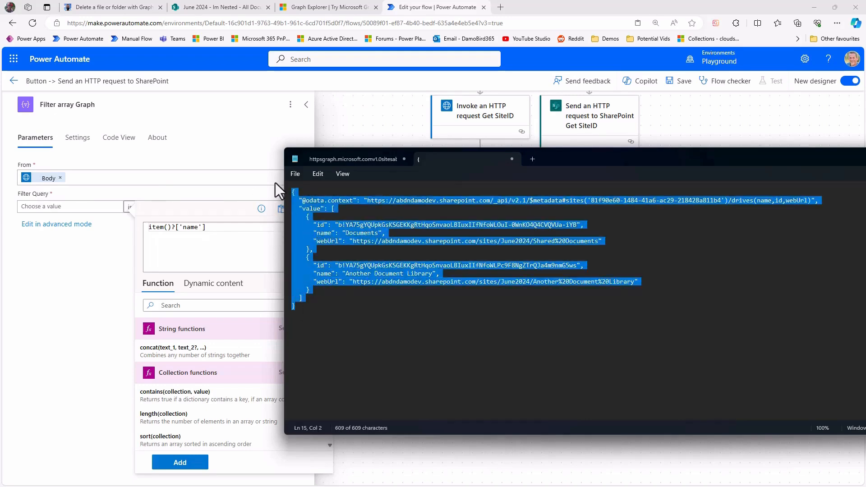
{"action": "left_click", "coordinate": [301, 209]}
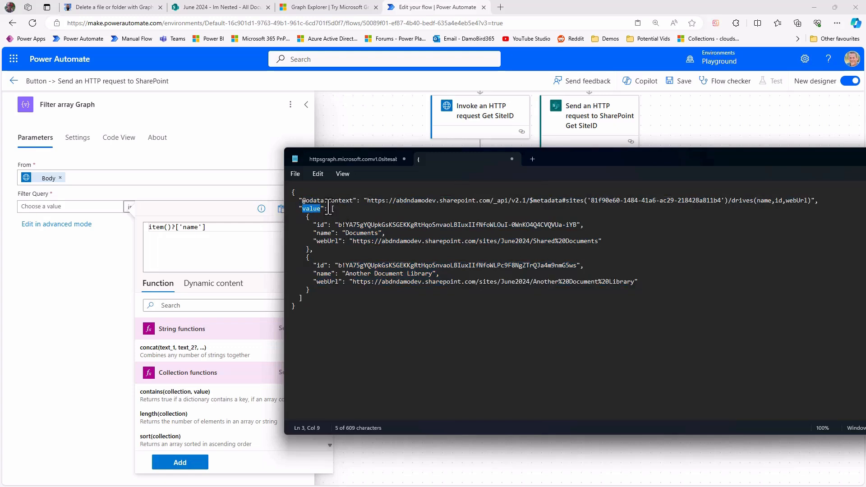
{"action": "left_click_drag", "start_coordinate": [332, 209], "coordinate": [280, 188]}
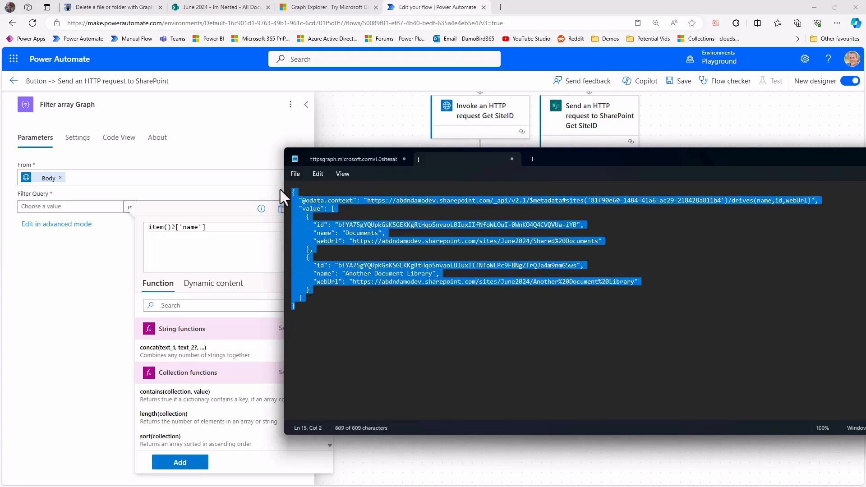
{"action": "left_click", "coordinate": [304, 208]}
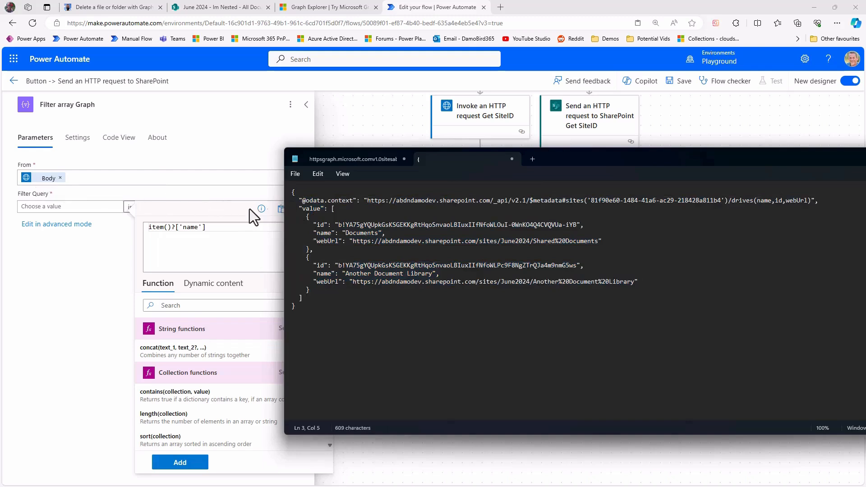
{"action": "left_click", "coordinate": [195, 462]}
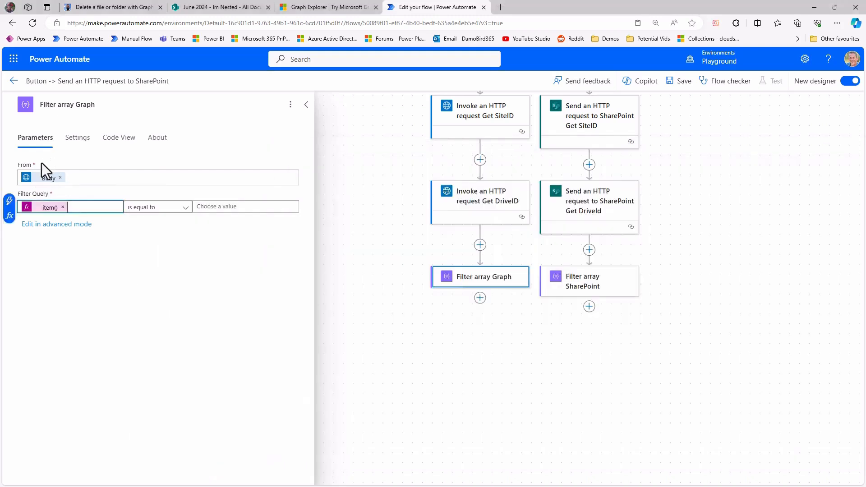
Replace the From input of Filter array Graph with the expression body('Invoke_an_HTTP_request_Get_DriveID')?['value'].
{"action": "left_click", "coordinate": [60, 177]}
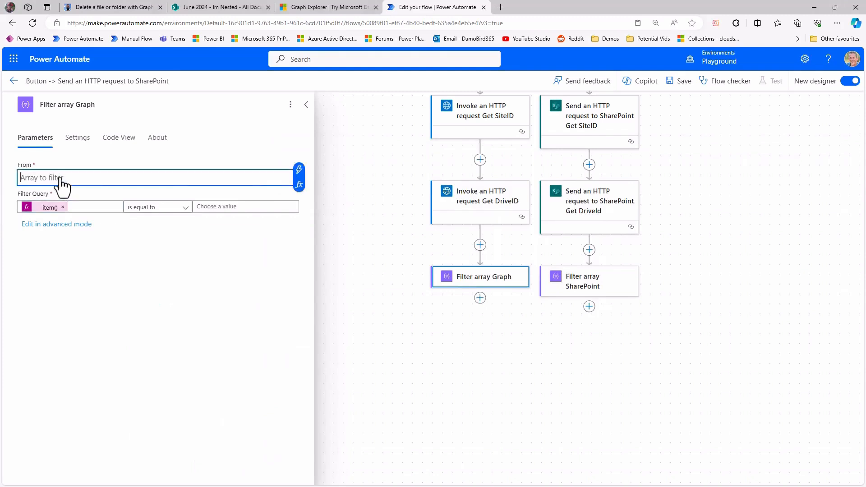
{"action": "left_click", "coordinate": [300, 184]}
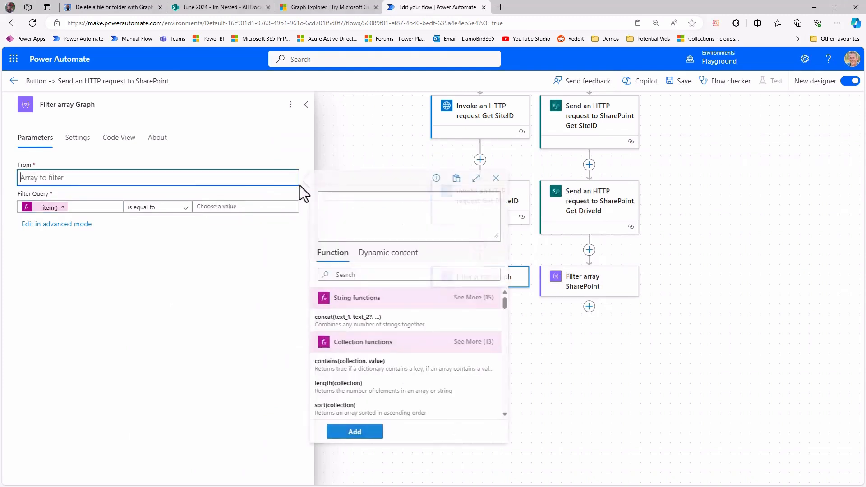
{"action": "left_click", "coordinate": [382, 253]}
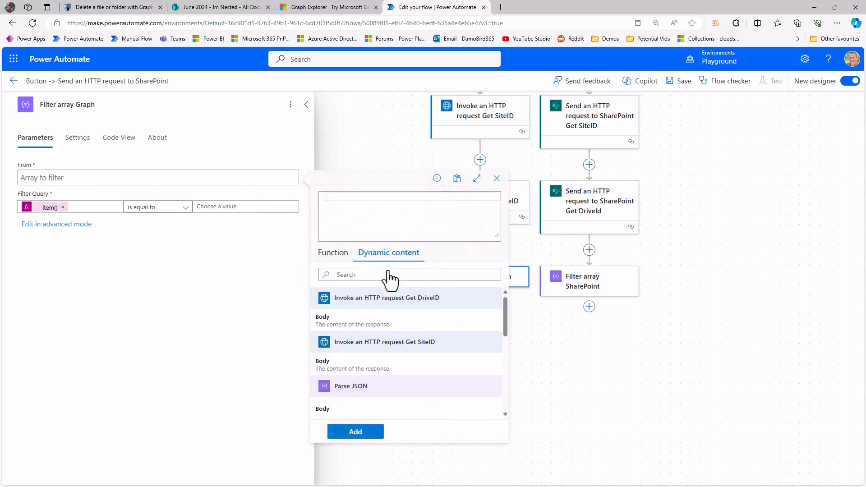
{"action": "left_click", "coordinate": [365, 321]}
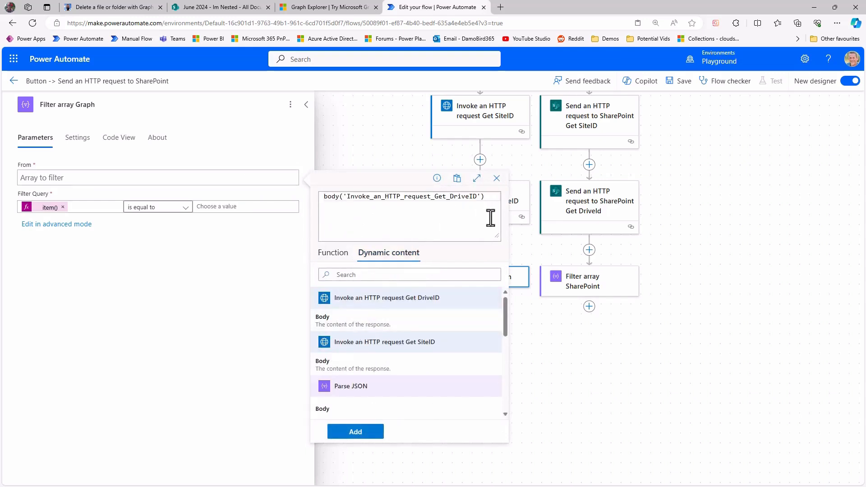
{"action": "type", "text": "?['value'"}
{"action": "left_click", "coordinate": [487, 197]}
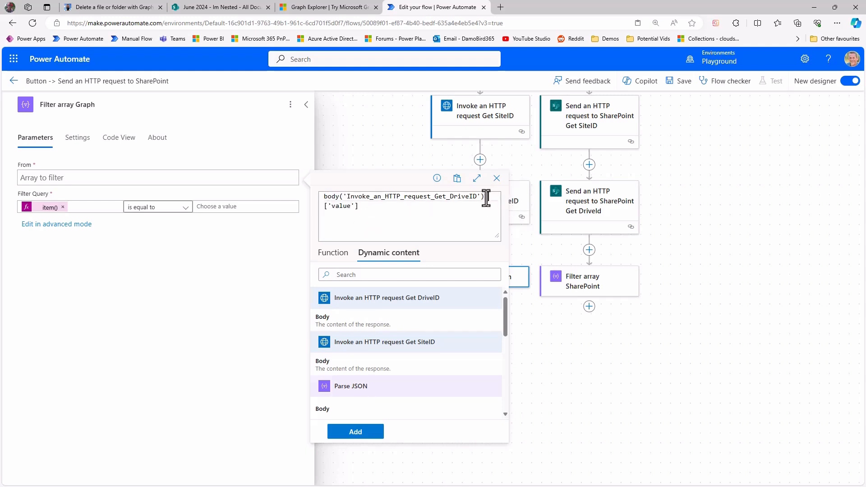
{"action": "left_click", "coordinate": [376, 434]}
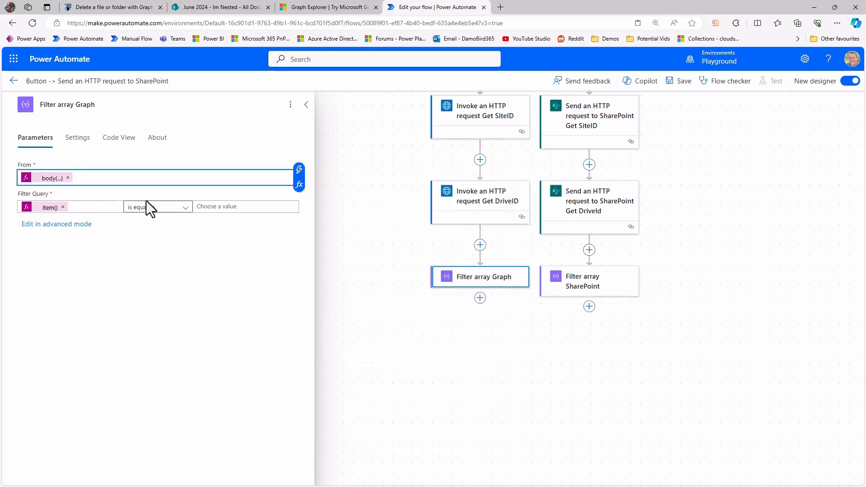
Set the comparison value of the Filter array Graph query to Parse JSON's Body DocLibName.
{"action": "left_click", "coordinate": [229, 207]}
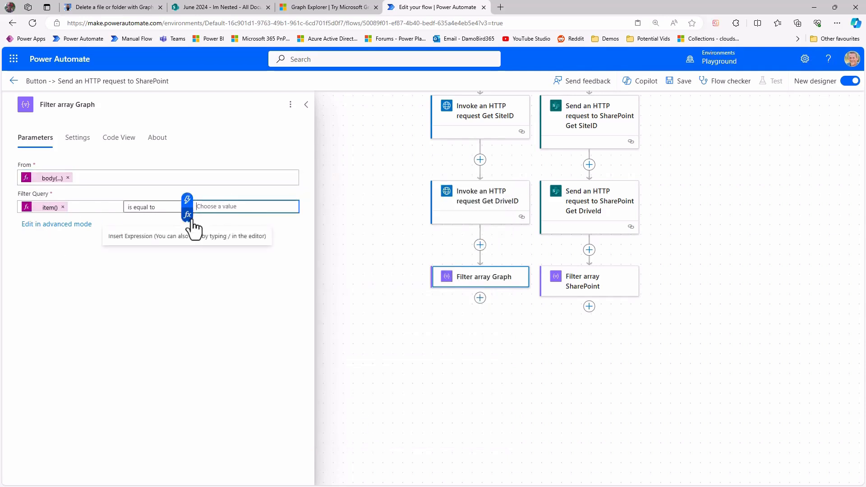
{"action": "left_click", "coordinate": [187, 200]}
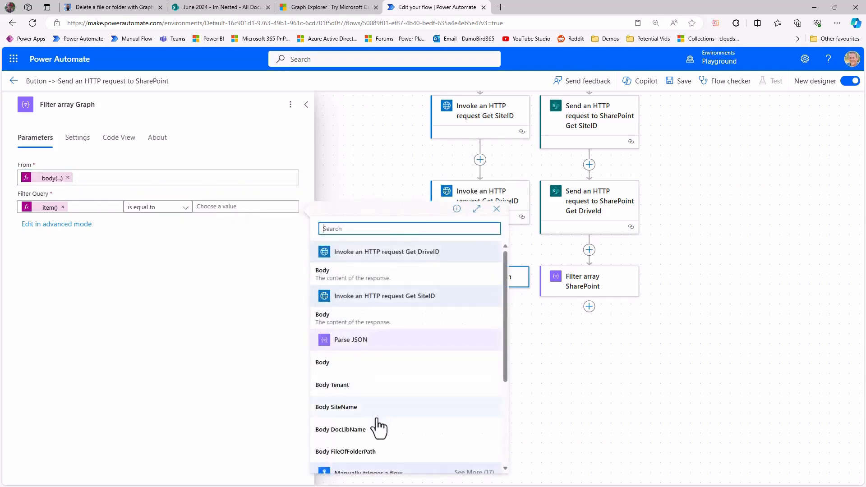
{"action": "left_click", "coordinate": [365, 430]}
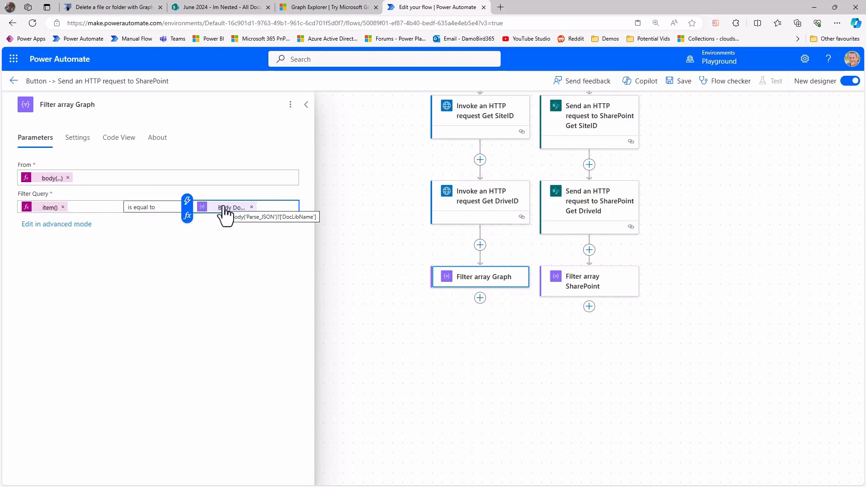
Set the From input of Filter array SharePoint to the expression body('Send_an_HTTP_request_to_SharePoint_Get_DriveId')?['value'].
{"action": "left_click", "coordinate": [594, 290]}
{"action": "left_click", "coordinate": [55, 179]}
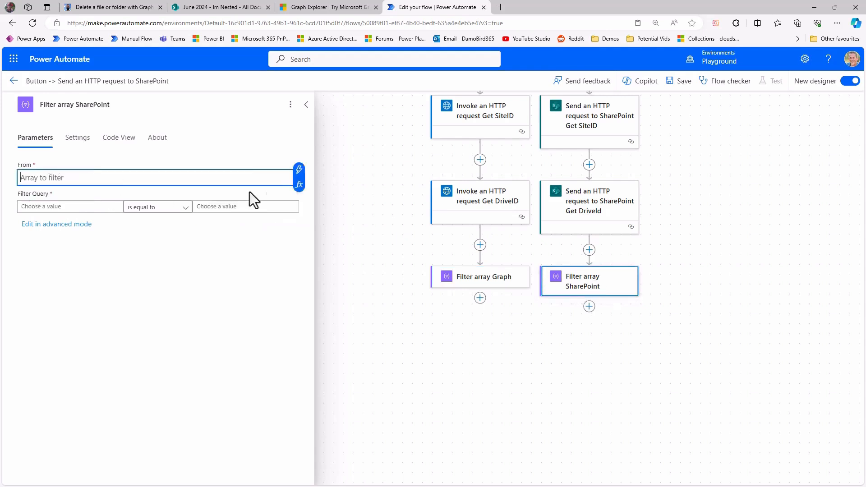
{"action": "left_click", "coordinate": [300, 189]}
{"action": "left_click", "coordinate": [388, 254]}
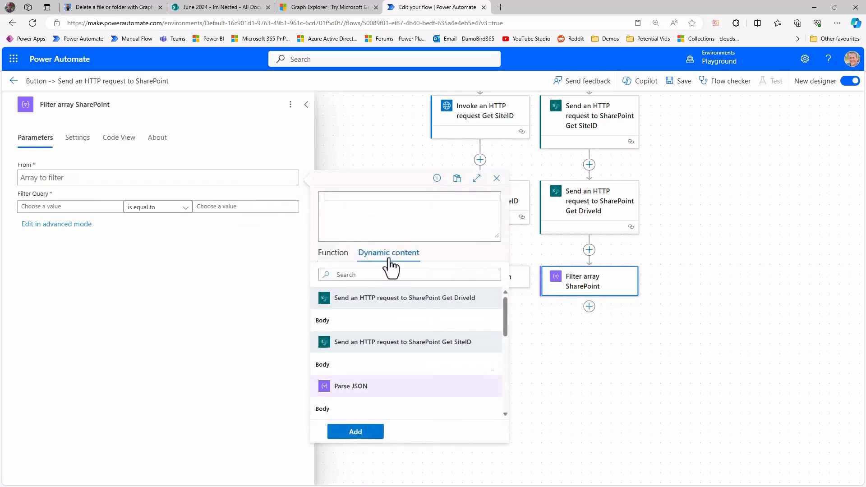
{"action": "left_click", "coordinate": [336, 322]}
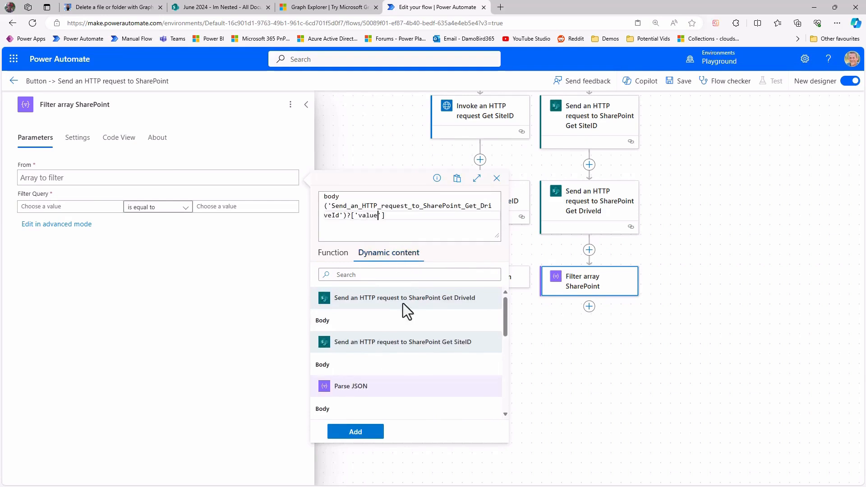
{"action": "left_click", "coordinate": [356, 432]}
Filter the SharePoint array where item()?['name'] is equal to Parse JSON's Body DocLibName, and save the flow.
{"action": "left_click", "coordinate": [62, 208]}
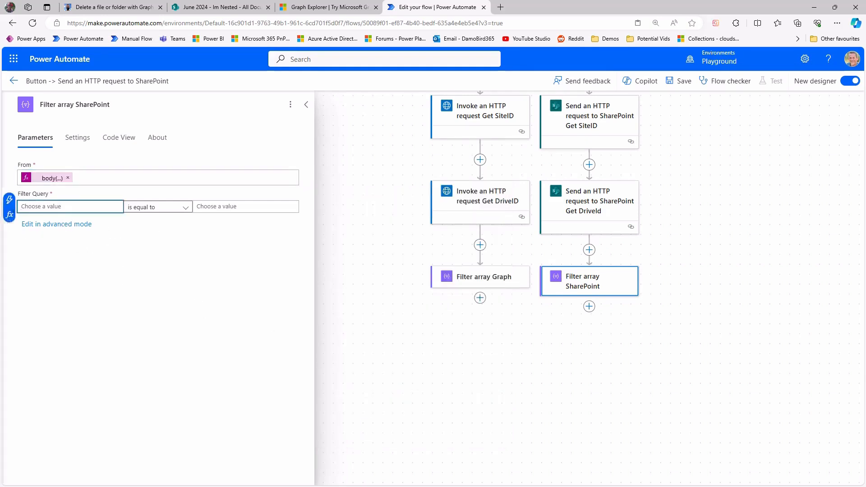
{"action": "left_click", "coordinate": [9, 215]}
{"action": "type", "text": "item()?['name"}
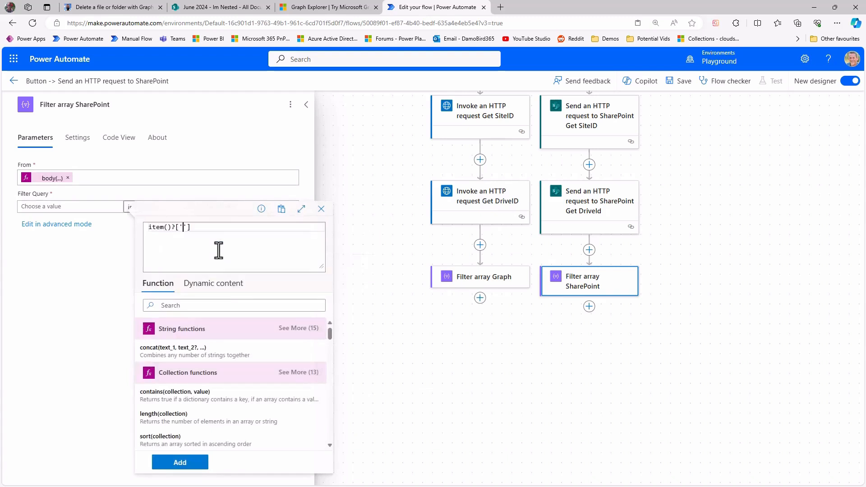
{"action": "left_click", "coordinate": [180, 462]}
{"action": "left_click", "coordinate": [217, 208]}
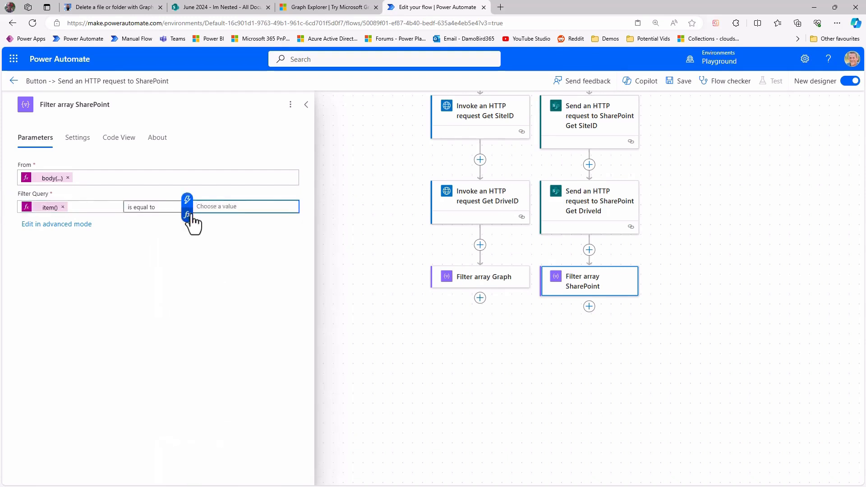
{"action": "left_click", "coordinate": [189, 201]}
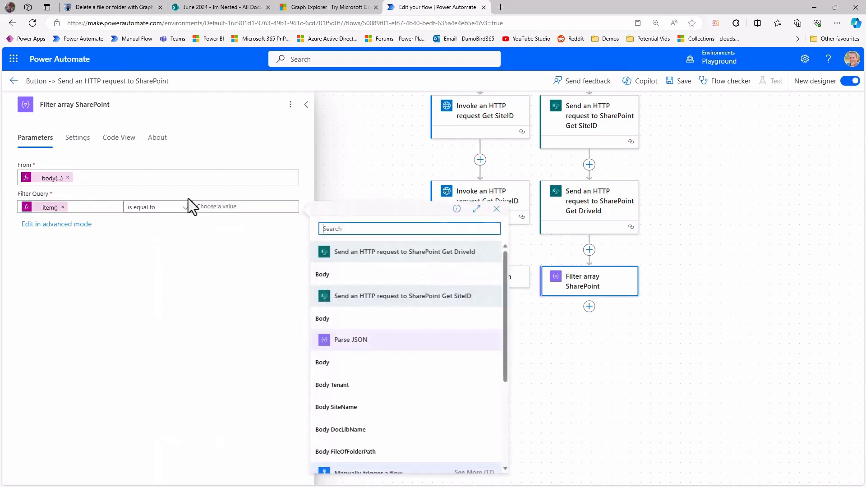
{"action": "left_click", "coordinate": [358, 431]}
{"action": "left_click", "coordinate": [677, 84]}
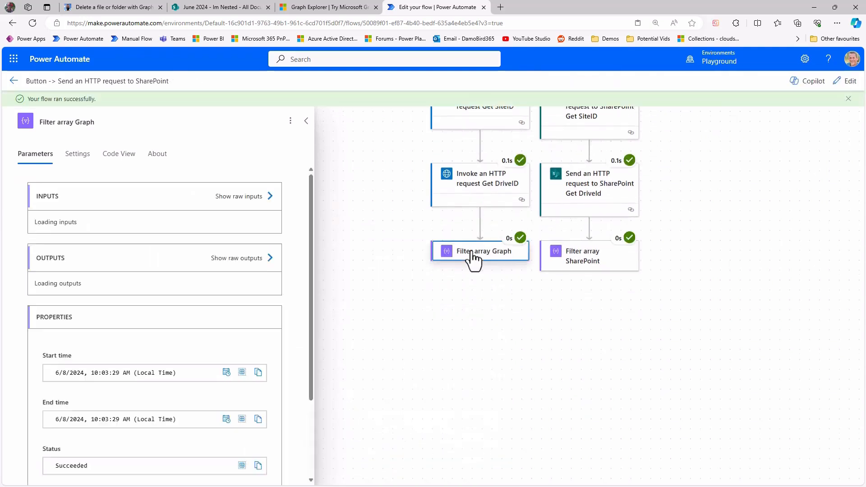
Examine the run's input and output body of Filter array Graph for the matching document library and its drive ID.
{"action": "scroll", "coordinate": [277, 323], "scroll_direction": "down", "scroll_amount": 3}
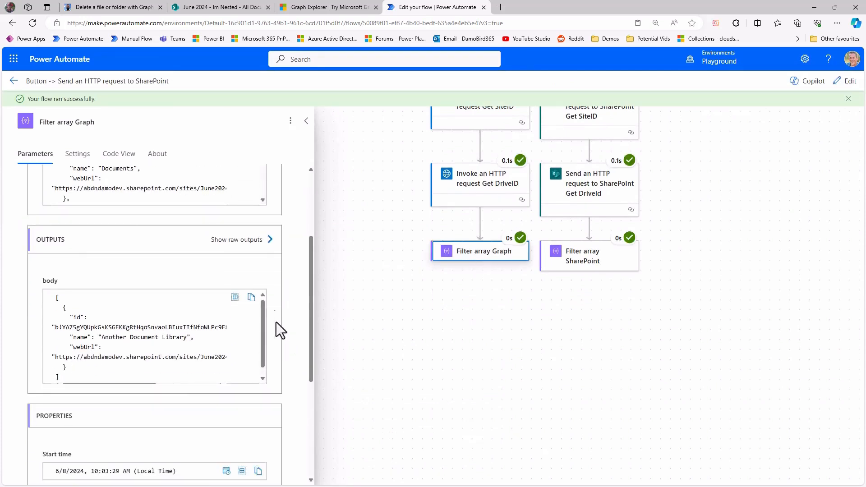
{"action": "scroll", "coordinate": [256, 276], "scroll_direction": "up", "scroll_amount": 3}
{"action": "left_click_drag", "start_coordinate": [263, 280], "coordinate": [262, 303]}
{"action": "scroll", "coordinate": [302, 334], "scroll_direction": "down", "scroll_amount": 3}
{"action": "scroll", "coordinate": [300, 348], "scroll_direction": "down", "scroll_amount": 1}
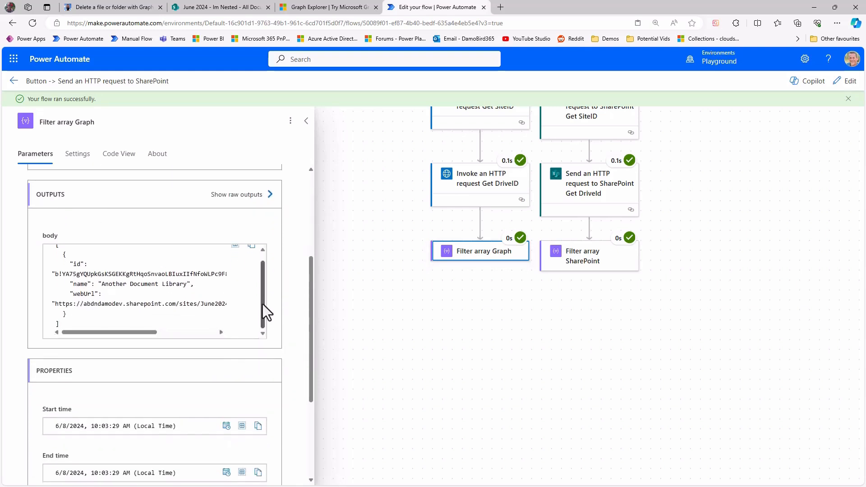
Examine the library name in Filter array Graph's output, and Filter array SharePoint's input and output body for the matching library and drive ID.
{"action": "left_click_drag", "start_coordinate": [102, 284], "coordinate": [188, 285]}
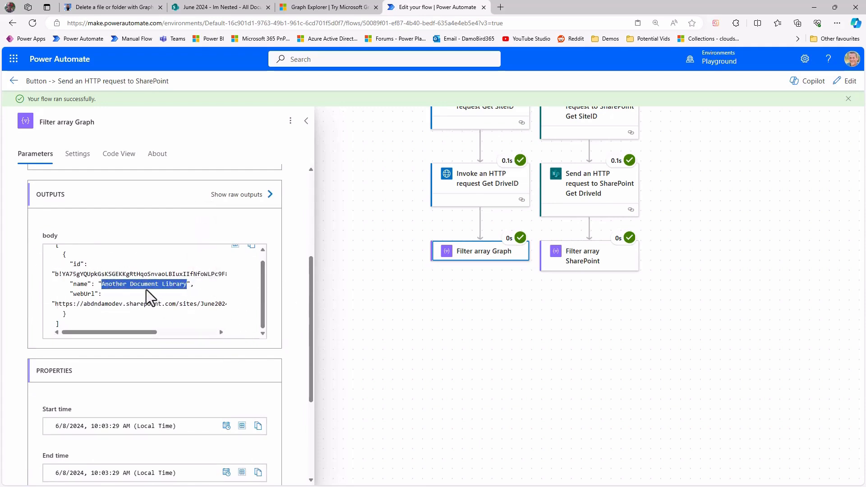
{"action": "left_click", "coordinate": [601, 262]}
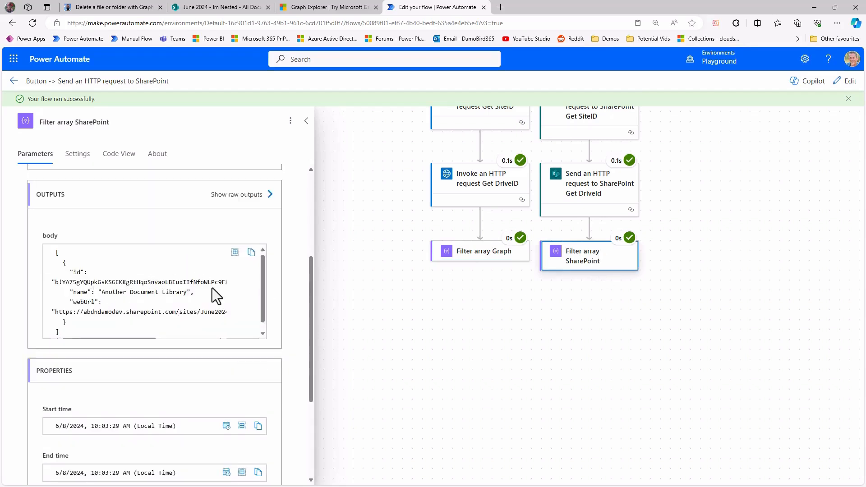
{"action": "scroll", "coordinate": [291, 284], "scroll_direction": "up", "scroll_amount": 4}
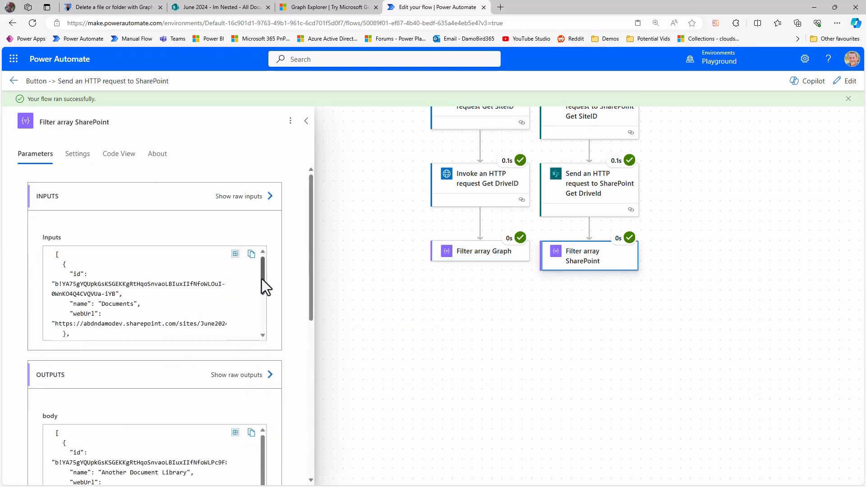
{"action": "left_click_drag", "start_coordinate": [261, 279], "coordinate": [262, 323]}
{"action": "scroll", "coordinate": [299, 350], "scroll_direction": "down", "scroll_amount": 2}
{"action": "left_click_drag", "start_coordinate": [102, 382], "coordinate": [184, 383]}
{"action": "left_click_drag", "start_coordinate": [53, 373], "coordinate": [188, 377]}
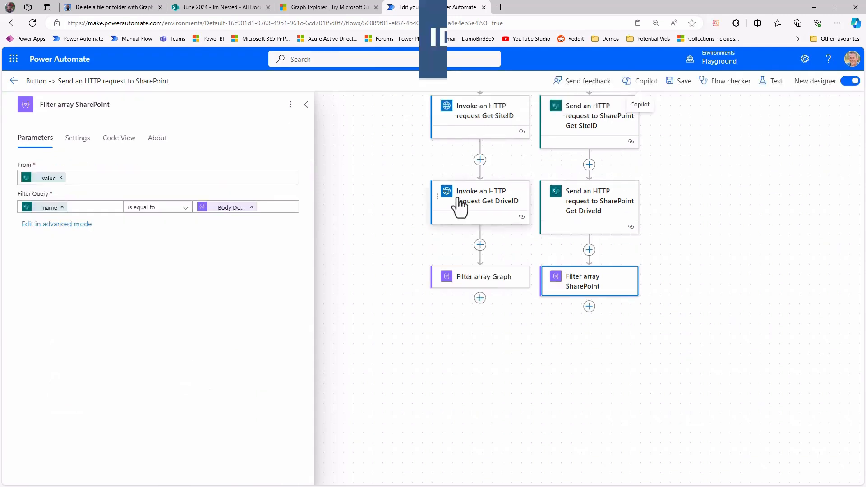
Copy the Invoke an HTTP request Get DriveID action and paste it below Filter array Graph.
{"action": "right_click", "coordinate": [459, 203]}
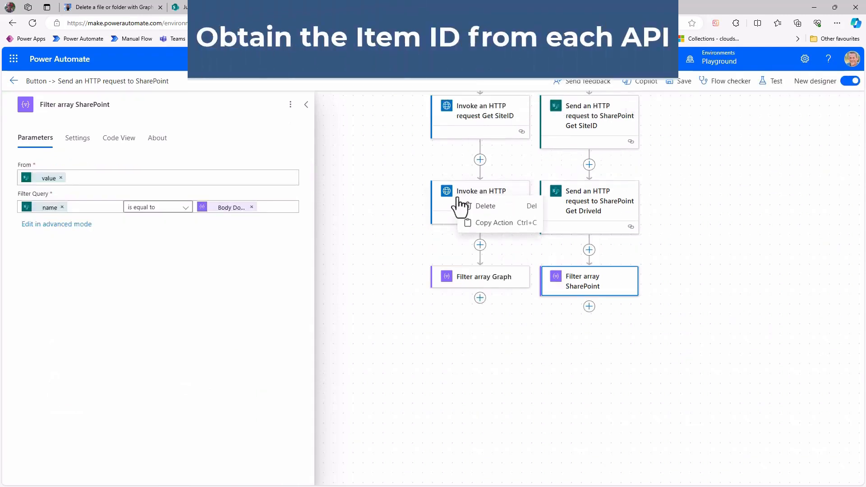
{"action": "left_click", "coordinate": [488, 223]}
{"action": "left_click", "coordinate": [480, 299]}
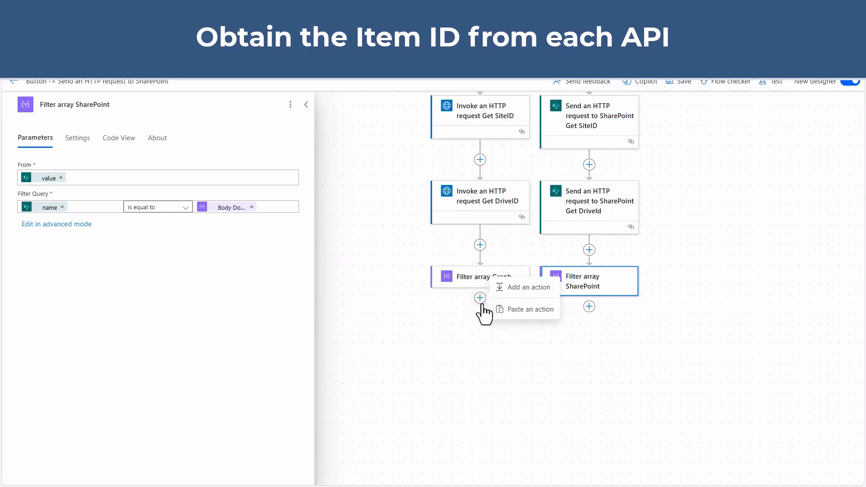
{"action": "left_click", "coordinate": [519, 311]}
Copy the Send an HTTP request to SharePoint Get DriveId action and paste it below Filter array SharePoint.
{"action": "right_click", "coordinate": [704, 125]}
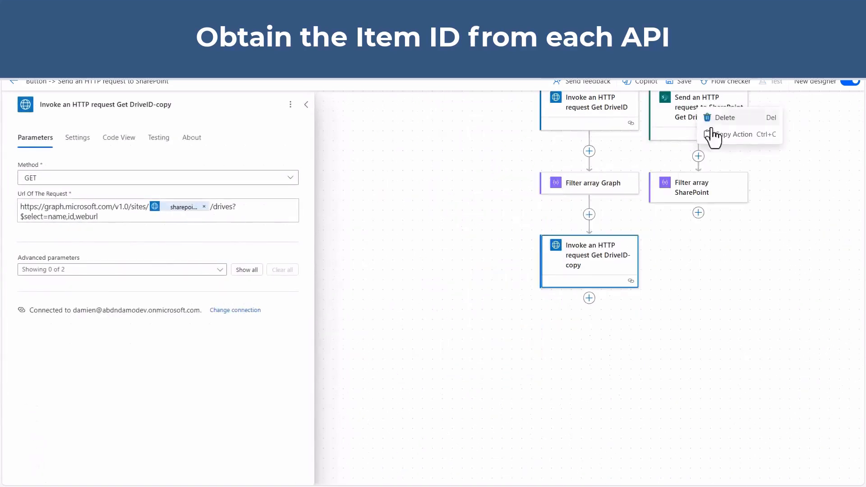
{"action": "left_click", "coordinate": [732, 134]}
{"action": "left_click", "coordinate": [698, 213]}
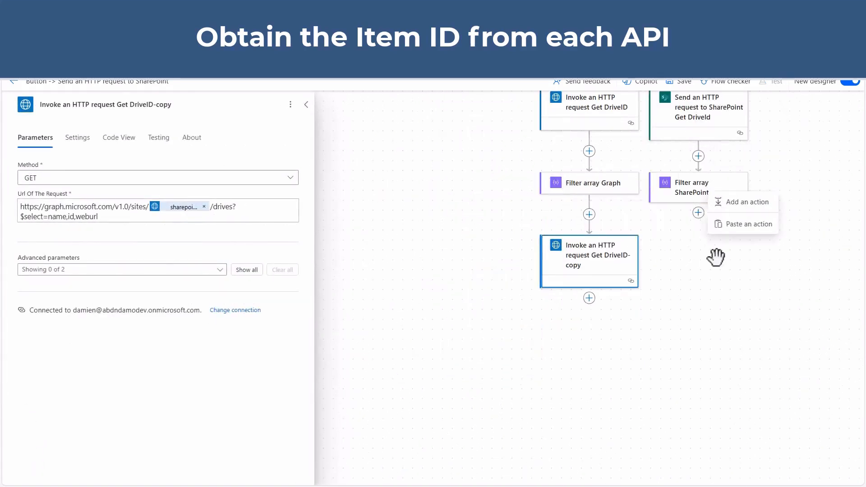
{"action": "left_click", "coordinate": [733, 226]}
Rename the pasted Graph action as Invoke an HTTP request Get ItemID.
{"action": "left_click", "coordinate": [491, 266]}
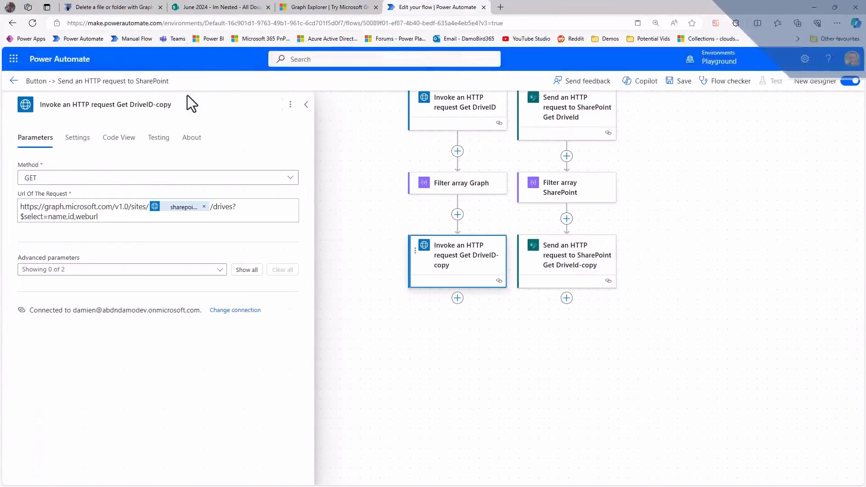
{"action": "left_click_drag", "start_coordinate": [131, 105], "coordinate": [224, 111]}
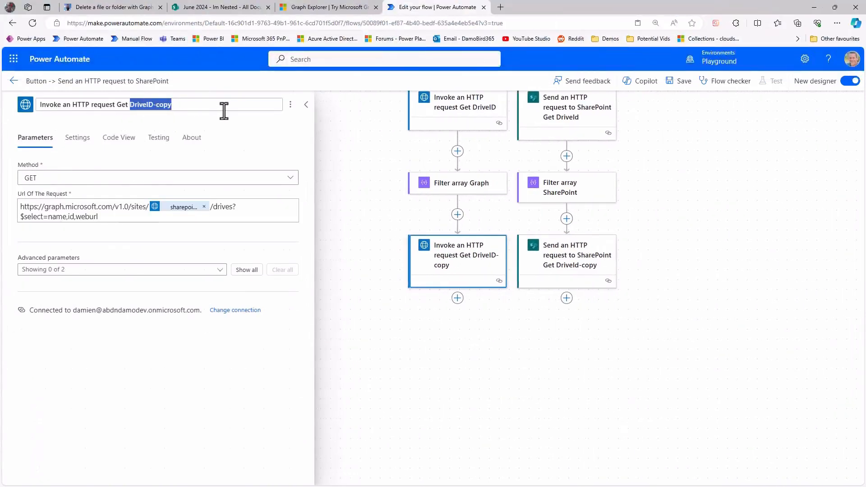
{"action": "type", "text": "ItemID"}
Rename the pasted SharePoint action as Send an HTTP request to SharePoint Get ItemID.
{"action": "left_click", "coordinate": [583, 267]}
{"action": "left_click_drag", "start_coordinate": [169, 104], "coordinate": [253, 106]}
{"action": "type", "text": "ItemID"}
In the damobird365.com article, copy the Obtain the Item ID example URI from drives/ through $select=id,name,weburl.
{"action": "left_click", "coordinate": [111, 7]}
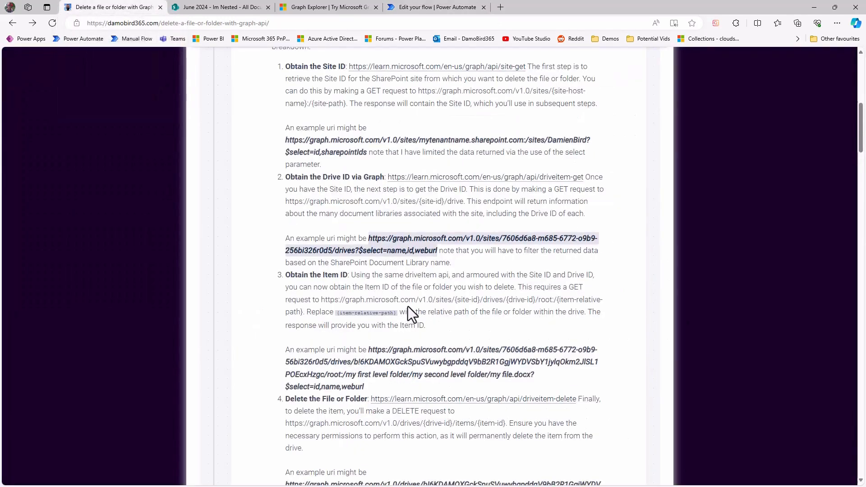
{"action": "left_click_drag", "start_coordinate": [368, 351], "coordinate": [391, 388]}
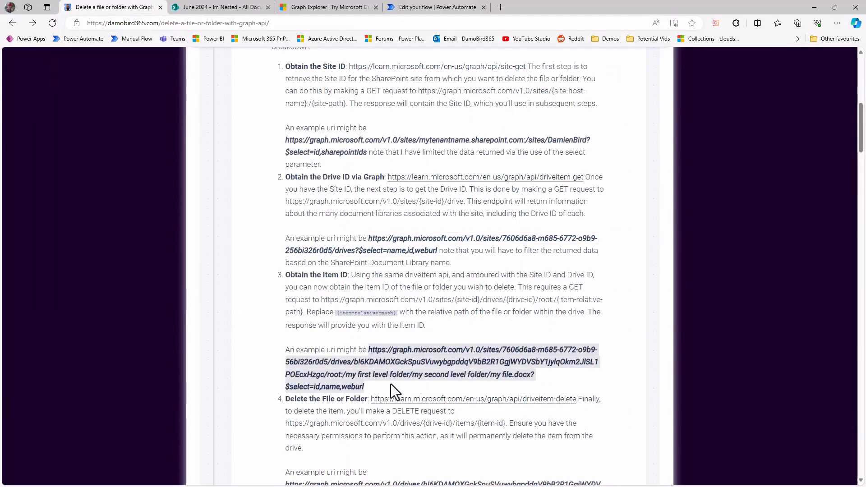
{"action": "left_click", "coordinate": [352, 361]}
{"action": "left_click_drag", "start_coordinate": [330, 364], "coordinate": [399, 388]}
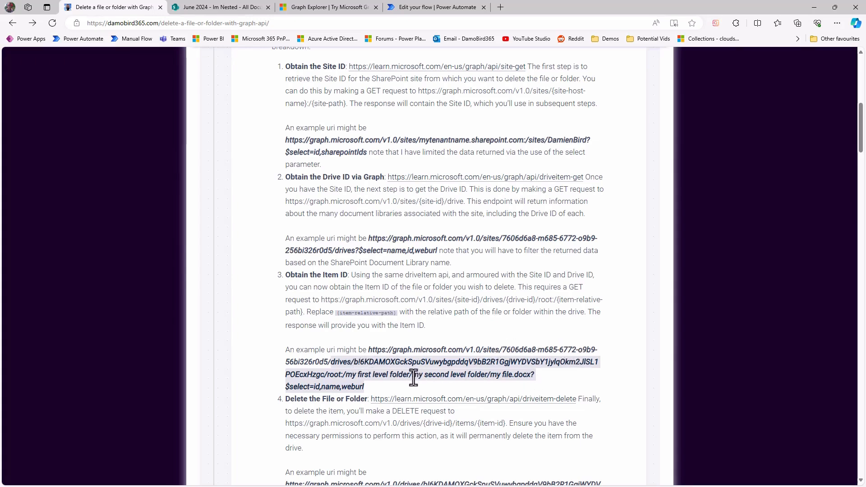
Back in Power Automate, replace drives?$select=name,id,weburl in the Graph Get ItemID request URL with the copied drives and root path ending in $select=id,name,weburl.
{"action": "left_click", "coordinate": [433, 7]}
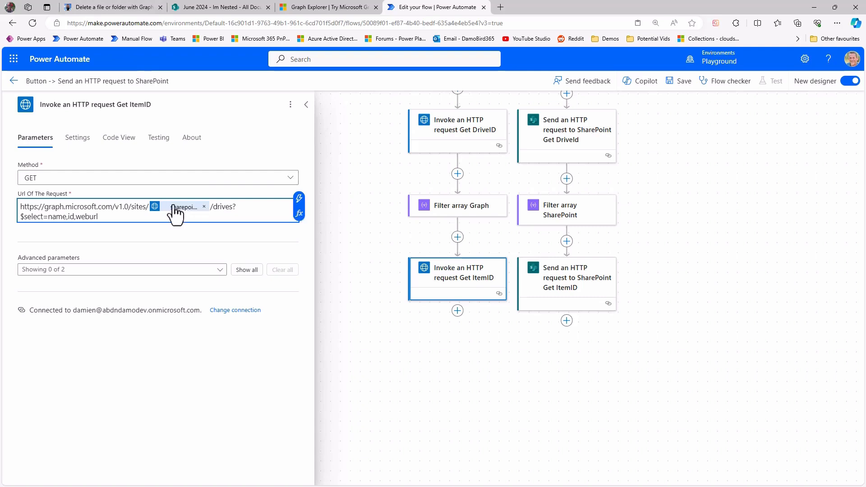
{"action": "left_click_drag", "start_coordinate": [216, 208], "coordinate": [233, 218]}
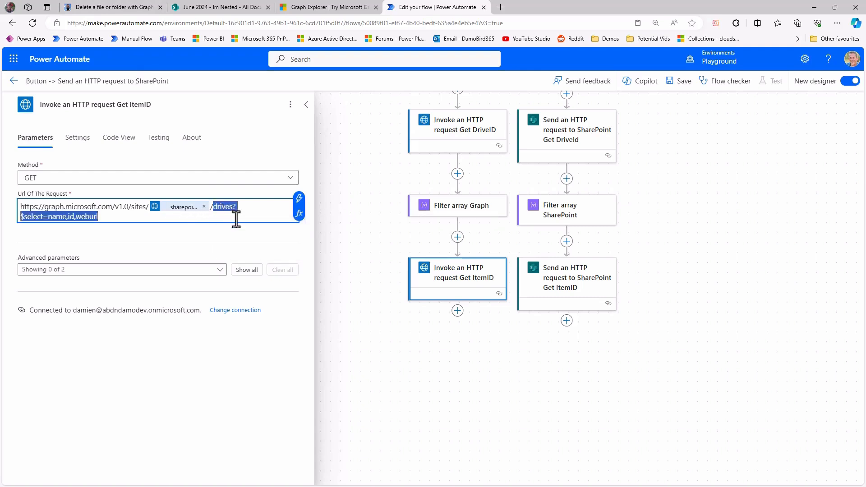
{"action": "key", "text": "ctrl+v"}
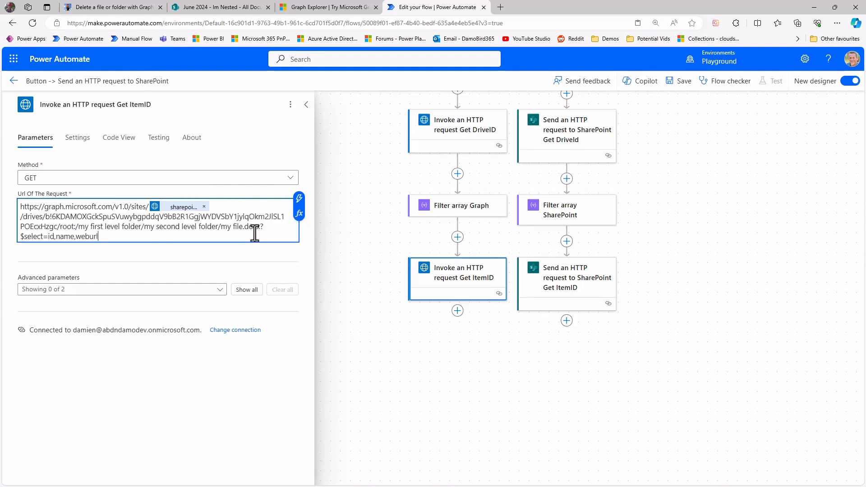
Select the sample drive ID that follows /drives/ in the Graph Get ItemID request URL.
{"action": "left_click_drag", "start_coordinate": [46, 217], "coordinate": [62, 225]}
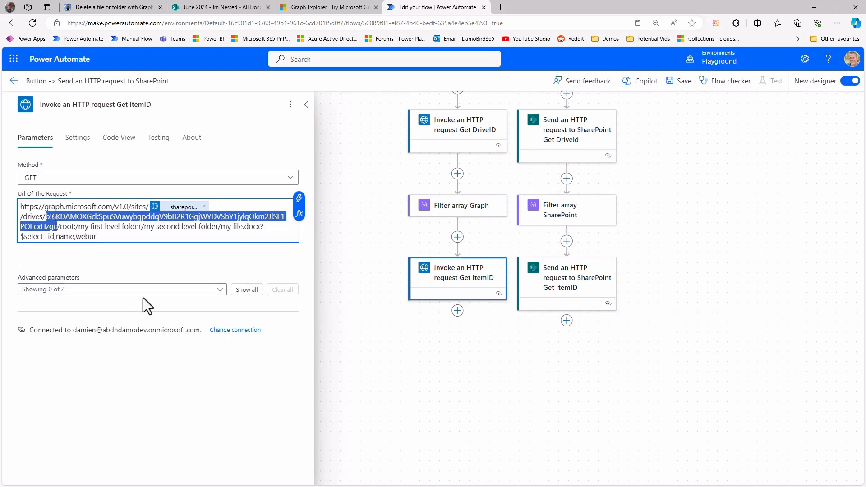
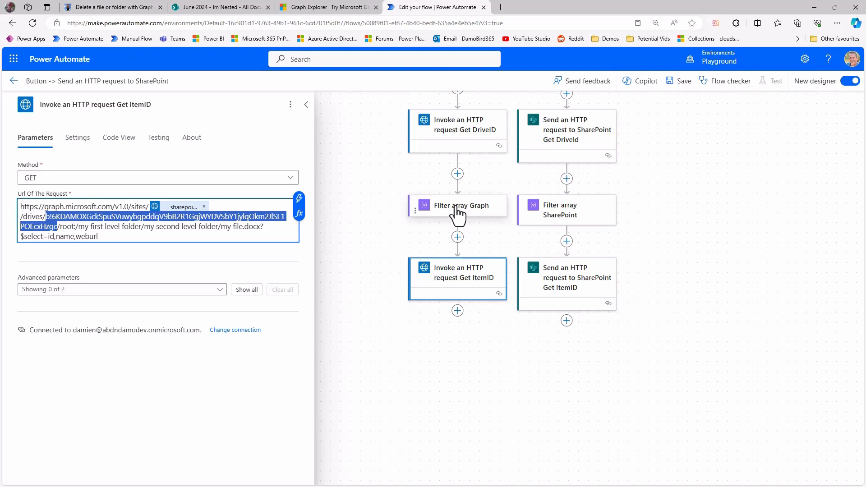
Replace the selected sample drive ID in the Graph Get ItemID URL with the expression first(body('Filter_array_Graph'))?['id'], consulting the drives JSON in Notepad for the key.
{"action": "left_click", "coordinate": [299, 215]}
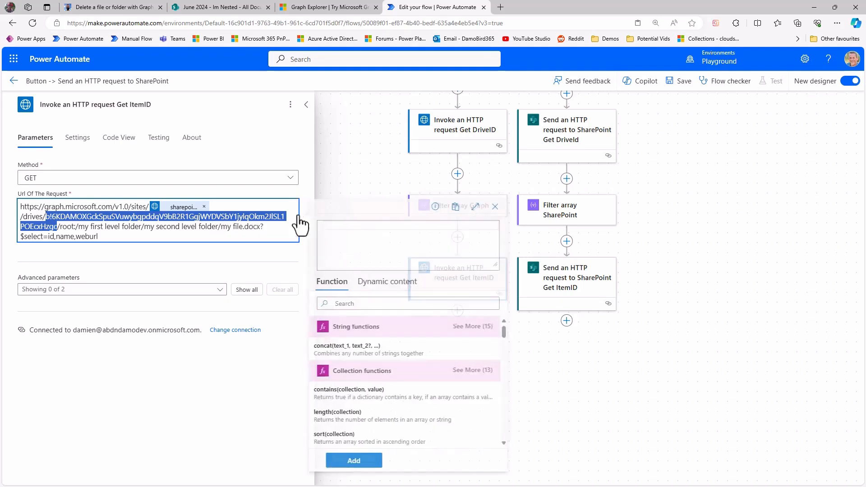
{"action": "type", "text": "first"}
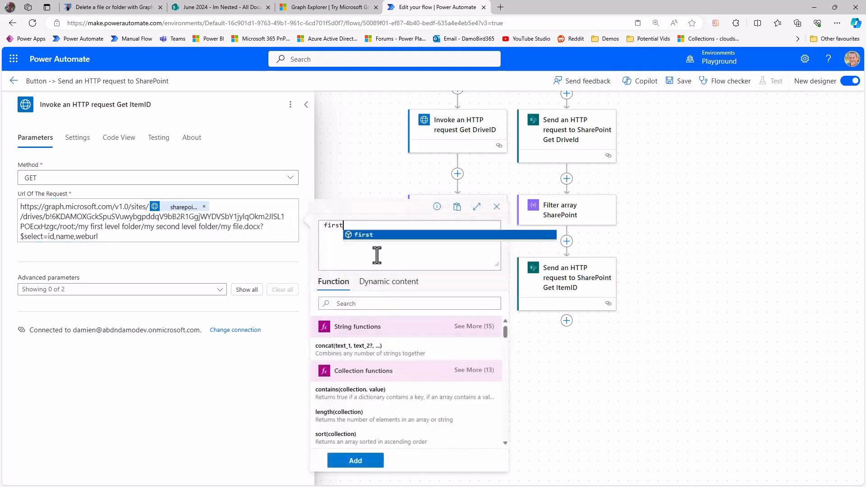
{"action": "type", "text": "("}
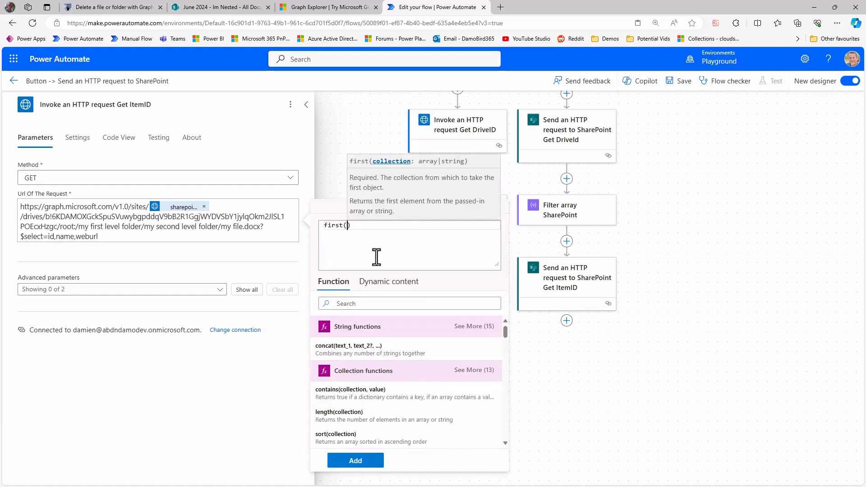
{"action": "left_click", "coordinate": [389, 284]}
{"action": "left_click", "coordinate": [335, 356]}
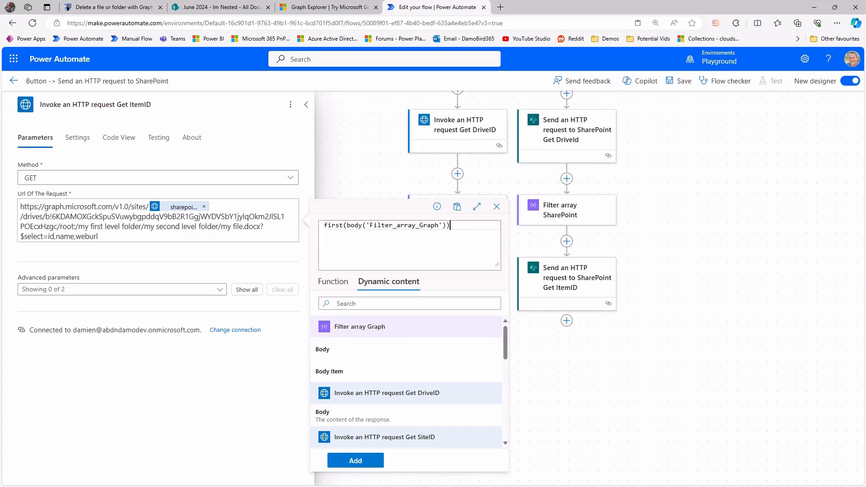
{"action": "key", "text": "alt+Tab"}
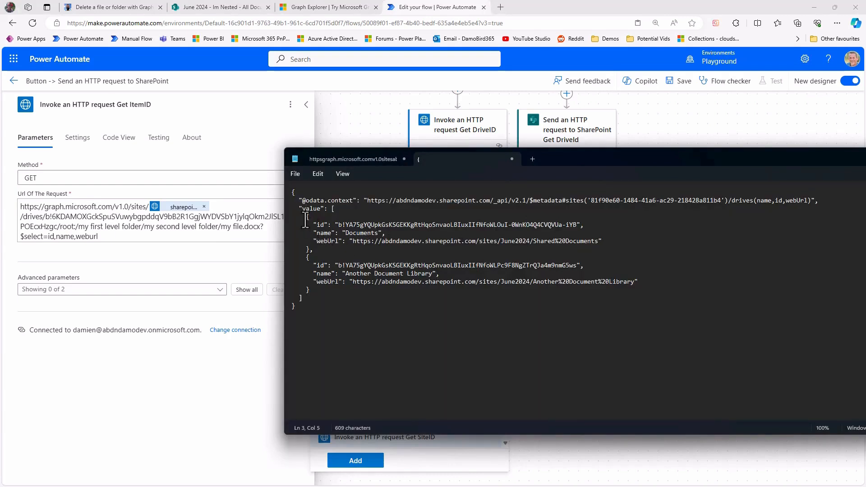
{"action": "left_click_drag", "start_coordinate": [332, 209], "coordinate": [318, 300]}
{"action": "left_click", "coordinate": [316, 291]}
{"action": "left_click_drag", "start_coordinate": [316, 291], "coordinate": [281, 259]}
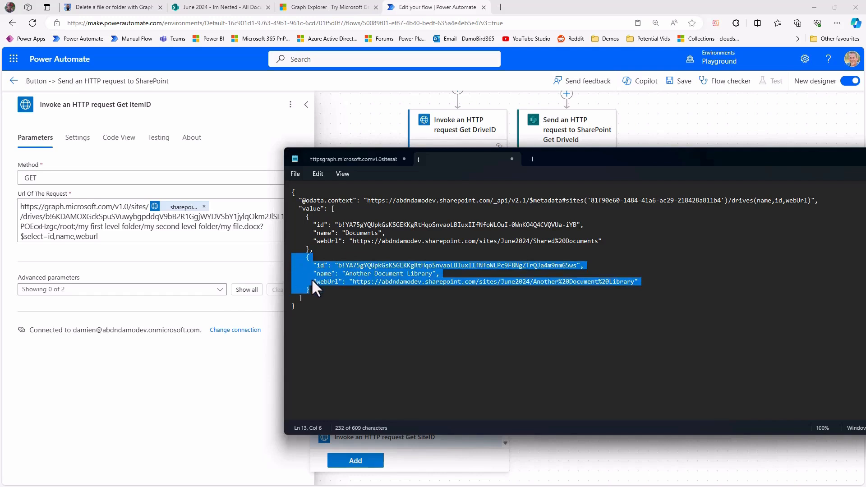
{"action": "double_click", "coordinate": [320, 265]}
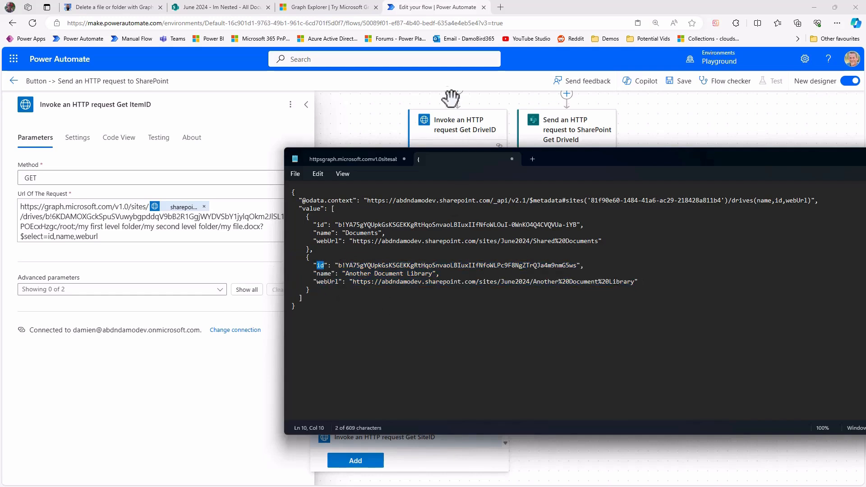
{"action": "left_click", "coordinate": [456, 81]}
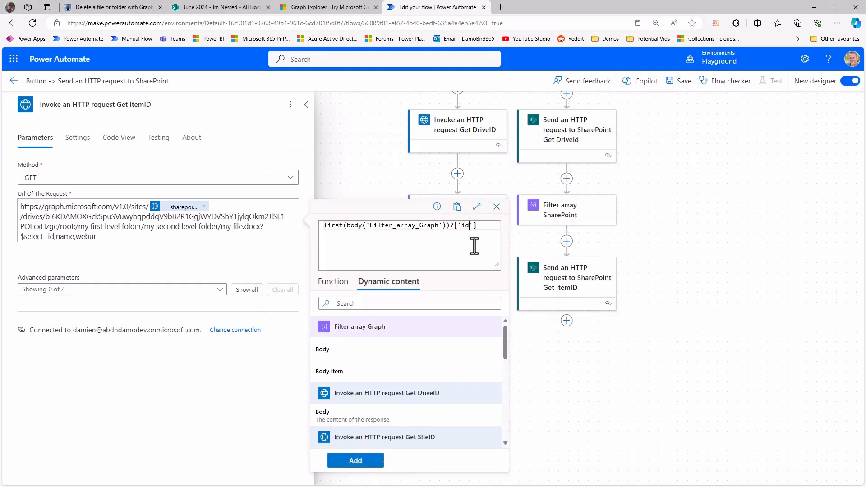
{"action": "left_click", "coordinate": [356, 461]}
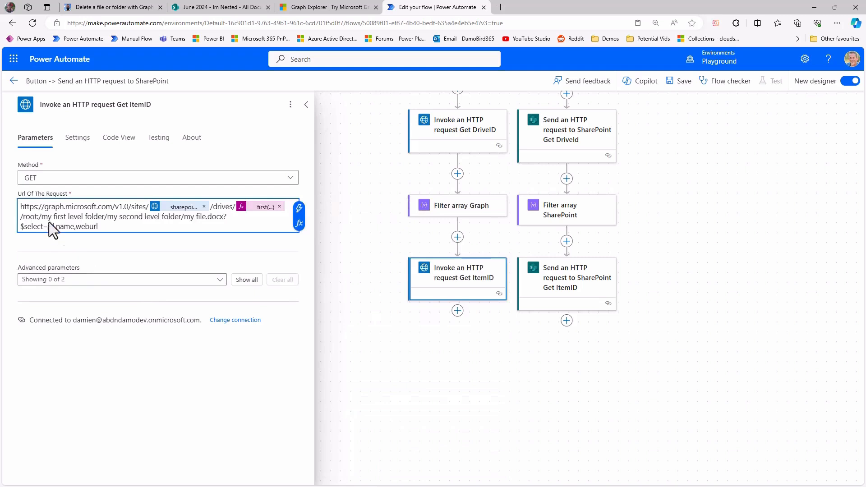
Replace the sample path my first level folder/my second level folder/my file.docx in the request URL with the Parse JSON value Body FileOrFolderPath.
{"action": "left_click_drag", "start_coordinate": [42, 217], "coordinate": [223, 220]}
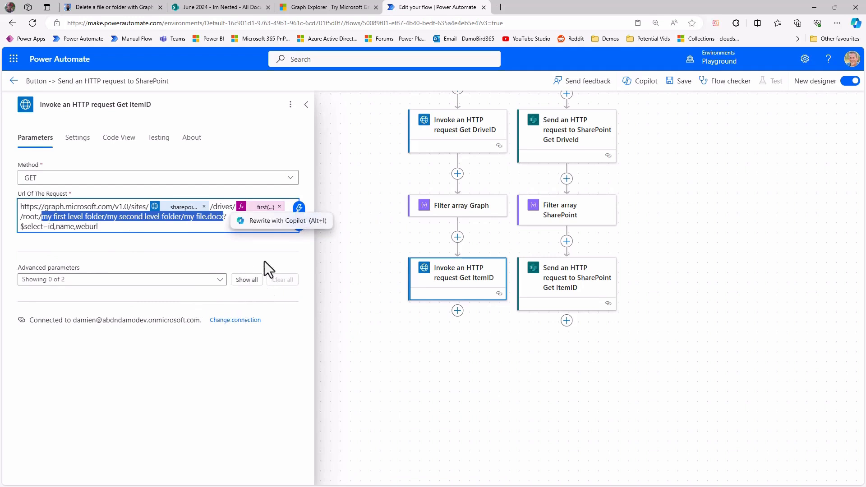
{"action": "left_click", "coordinate": [299, 208]}
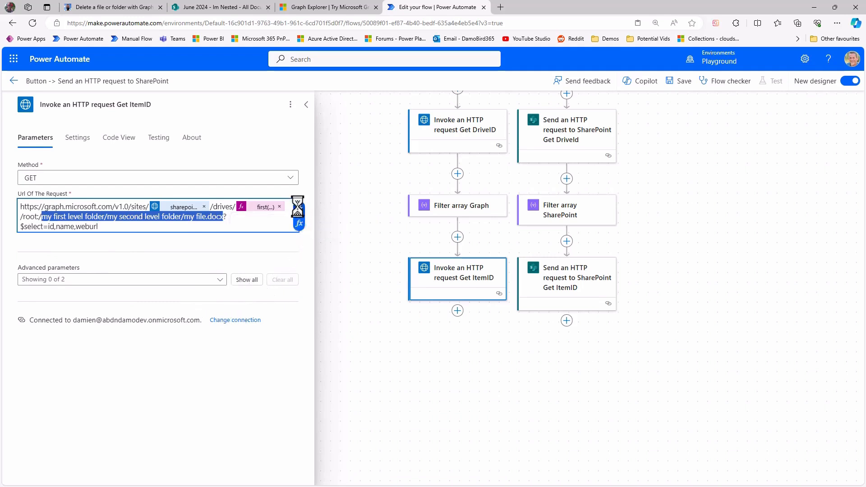
{"action": "scroll", "coordinate": [399, 361], "scroll_direction": "down", "scroll_amount": 2}
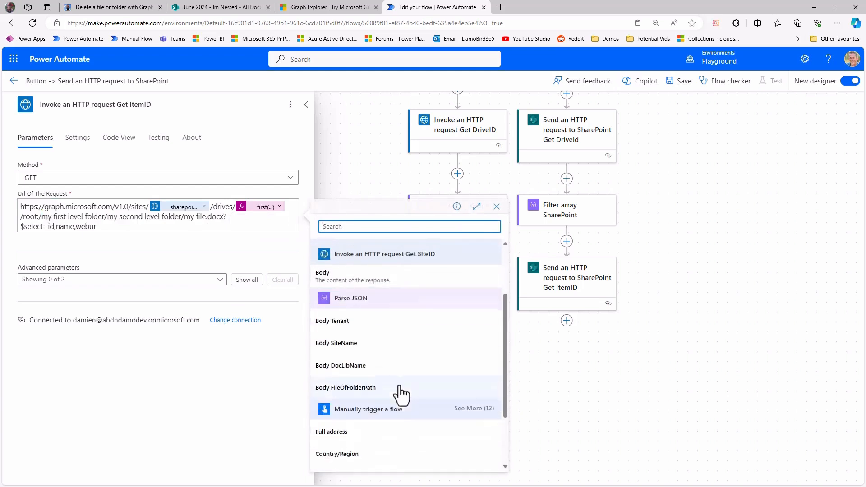
{"action": "left_click", "coordinate": [335, 384]}
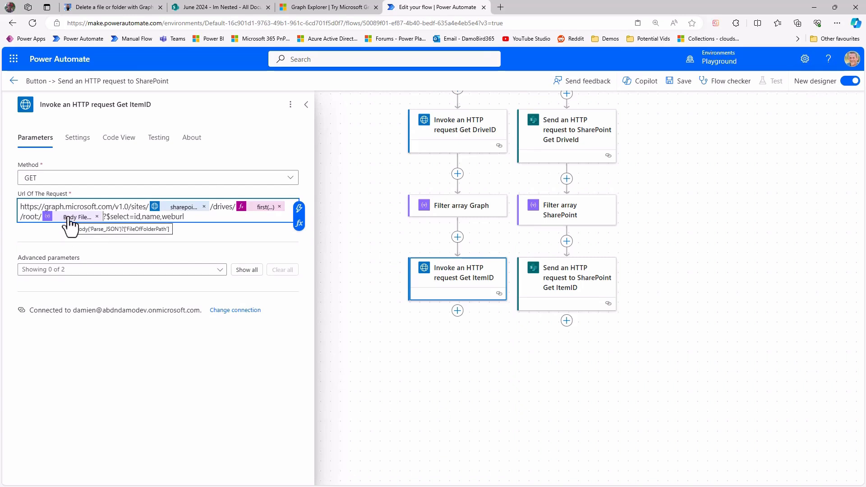
Copy the Graph URL from drives/ through $select=id,name,weburl and use it to replace drives?$select=name,id,weburl in the SharePoint Get ItemID Uri.
{"action": "left_click", "coordinate": [201, 228]}
{"action": "left_click_drag", "start_coordinate": [211, 208], "coordinate": [252, 218]}
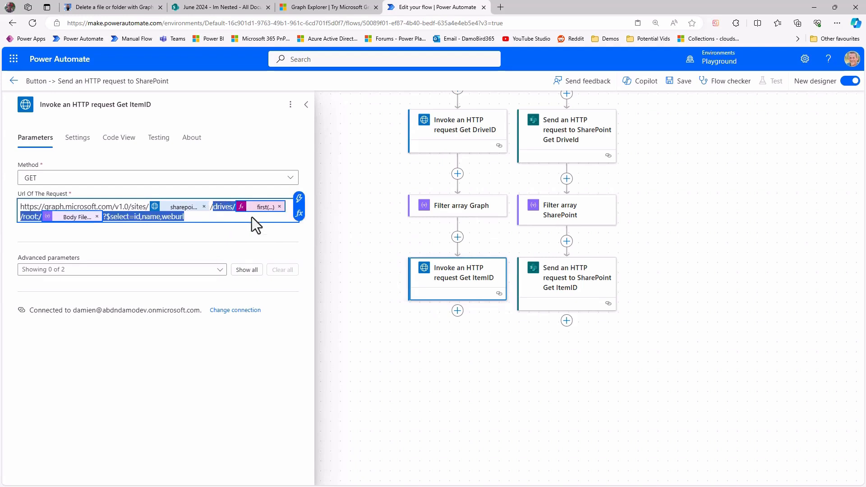
{"action": "left_click", "coordinate": [572, 282]}
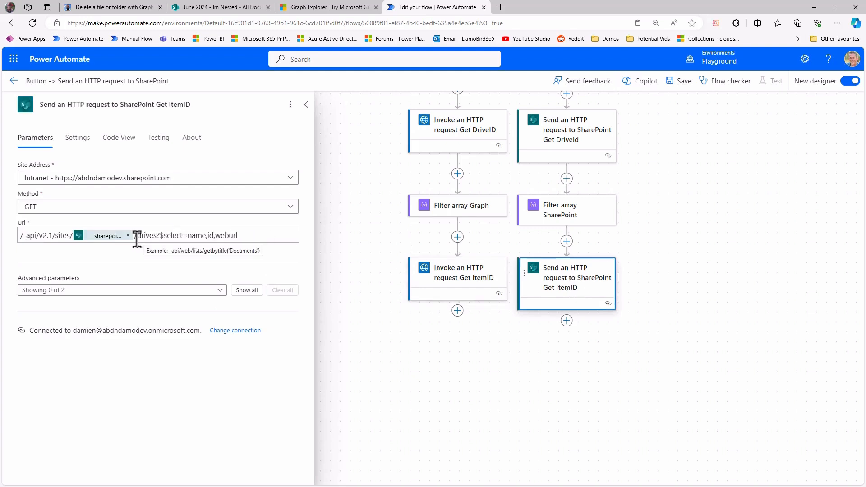
{"action": "left_click_drag", "start_coordinate": [138, 235], "coordinate": [239, 238]}
{"action": "key", "text": "ctrl+v"}
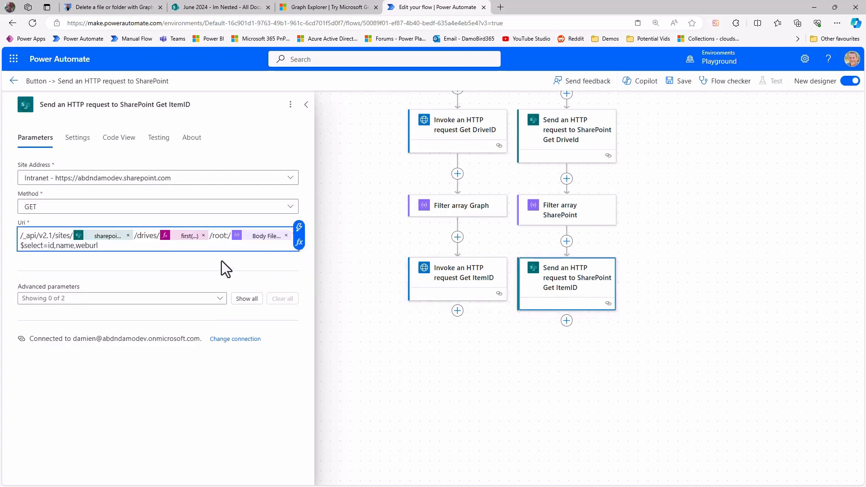
Change the drive expression in the SharePoint Get ItemID Uri to first(body('Filter_array_SharePoint'))?['id'] and save the flow.
{"action": "left_click", "coordinate": [183, 236]}
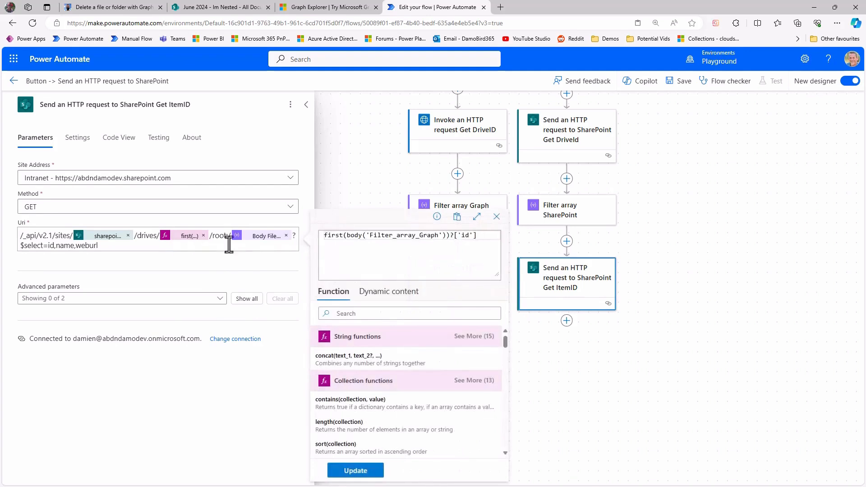
{"action": "left_click_drag", "start_coordinate": [347, 235], "coordinate": [446, 241]}
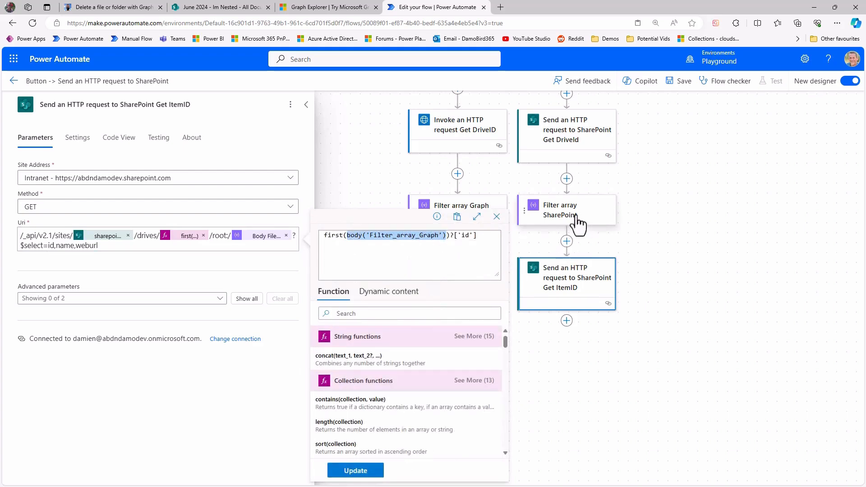
{"action": "left_click", "coordinate": [395, 295]}
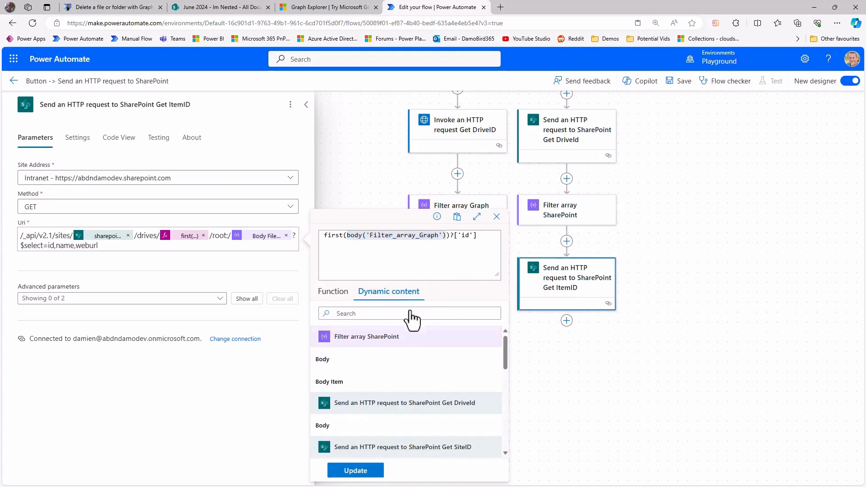
{"action": "left_click", "coordinate": [342, 363]}
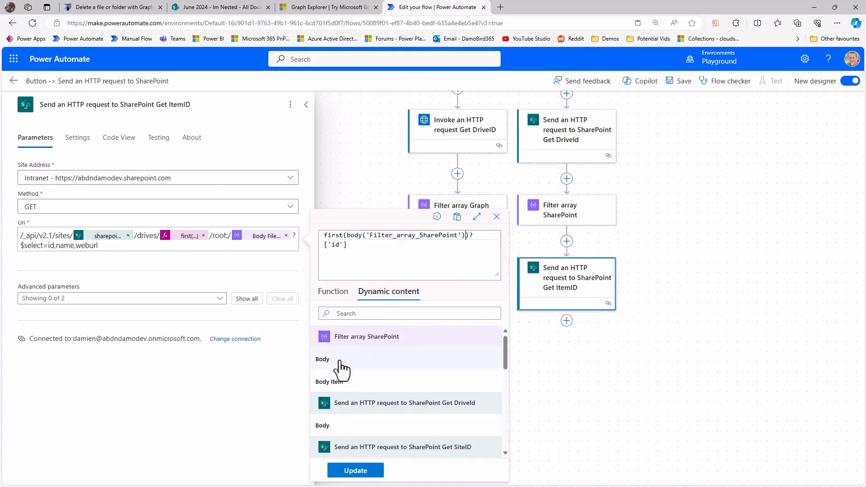
{"action": "left_click", "coordinate": [361, 474]}
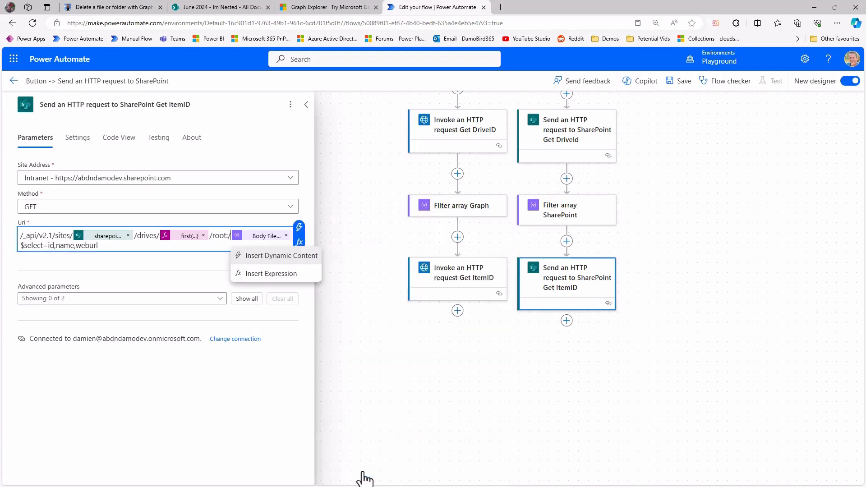
{"action": "left_click", "coordinate": [259, 244]}
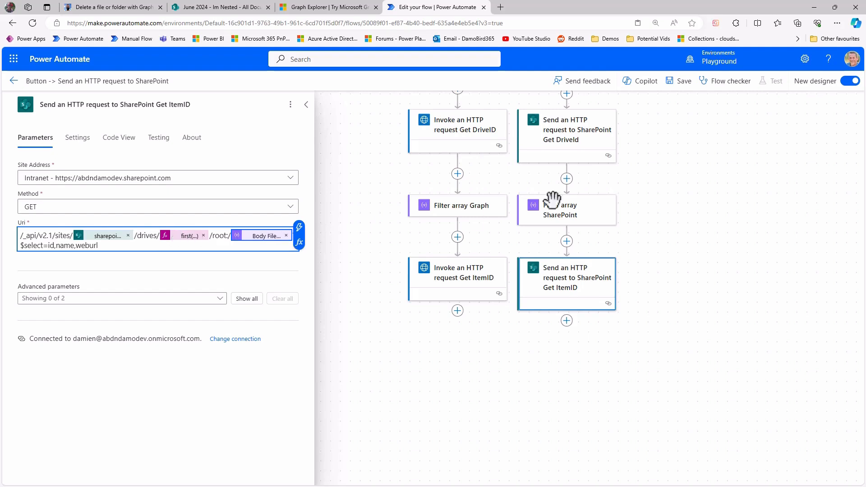
{"action": "left_click", "coordinate": [680, 83]}
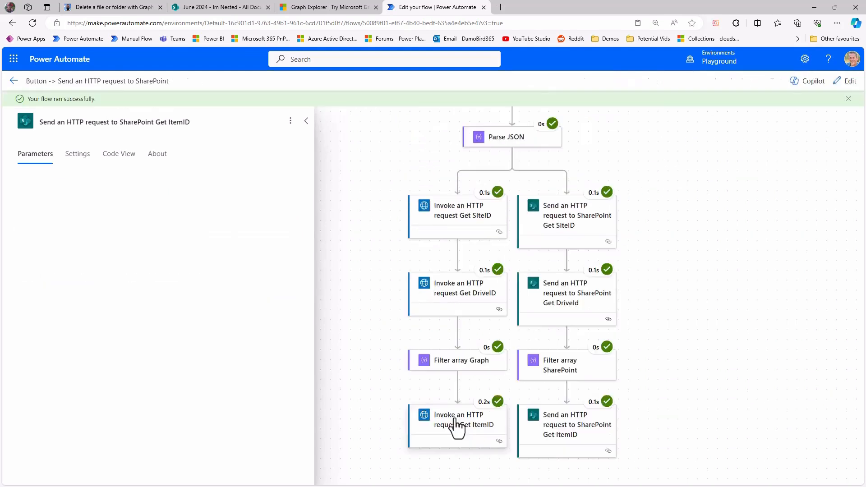
Examine the item id in the run's body outputs of the Graph Get ItemID and SharePoint Get ItemID actions.
{"action": "left_click", "coordinate": [458, 428]}
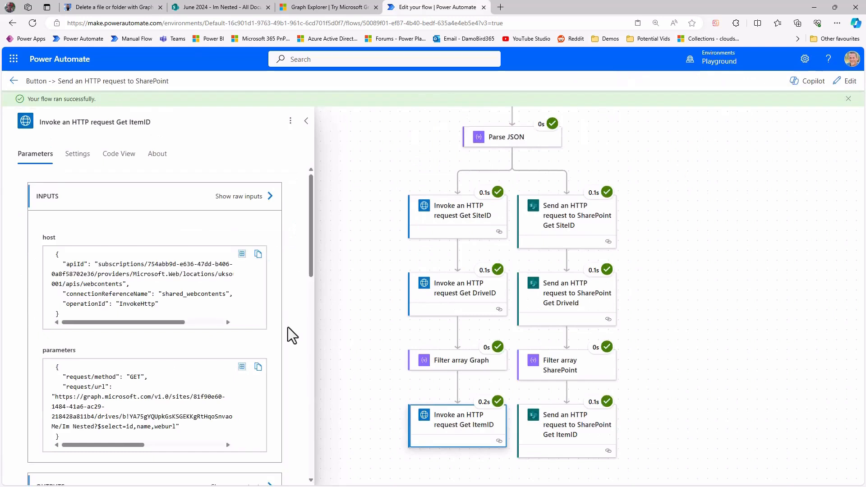
{"action": "scroll", "coordinate": [288, 326], "scroll_direction": "down", "scroll_amount": 10}
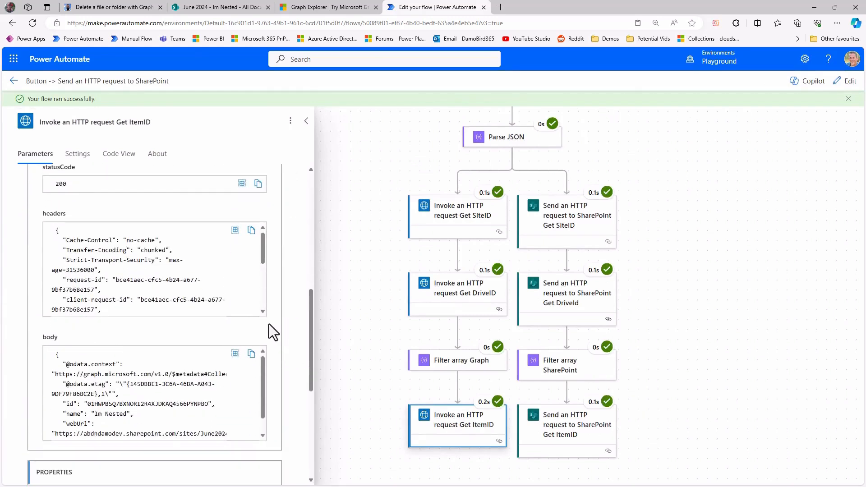
{"action": "left_click_drag", "start_coordinate": [264, 381], "coordinate": [263, 402]}
{"action": "left_click_drag", "start_coordinate": [88, 386], "coordinate": [209, 387]}
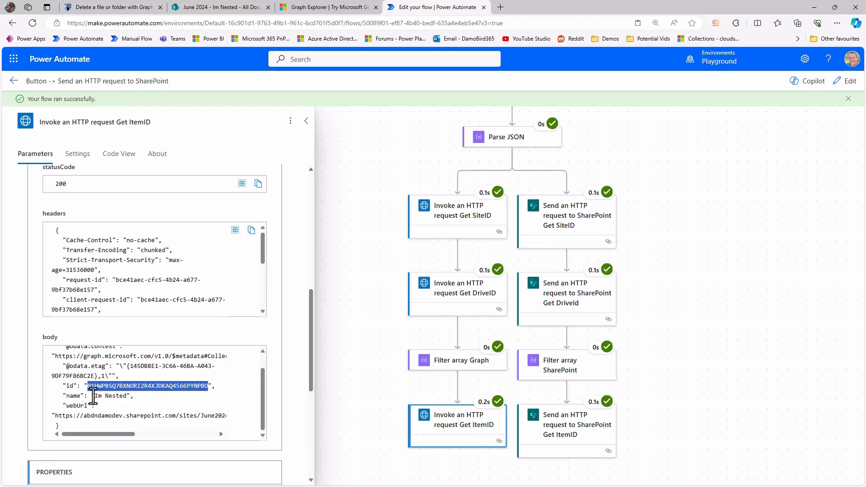
{"action": "left_click", "coordinate": [580, 435]}
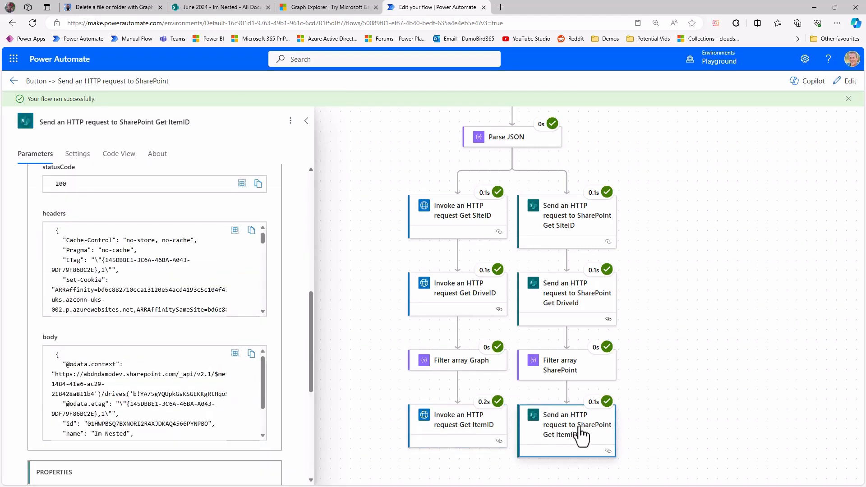
{"action": "scroll", "coordinate": [292, 361], "scroll_direction": "down", "scroll_amount": 5}
{"action": "scroll", "coordinate": [294, 372], "scroll_direction": "up", "scroll_amount": 7}
{"action": "scroll", "coordinate": [288, 373], "scroll_direction": "down", "scroll_amount": 3}
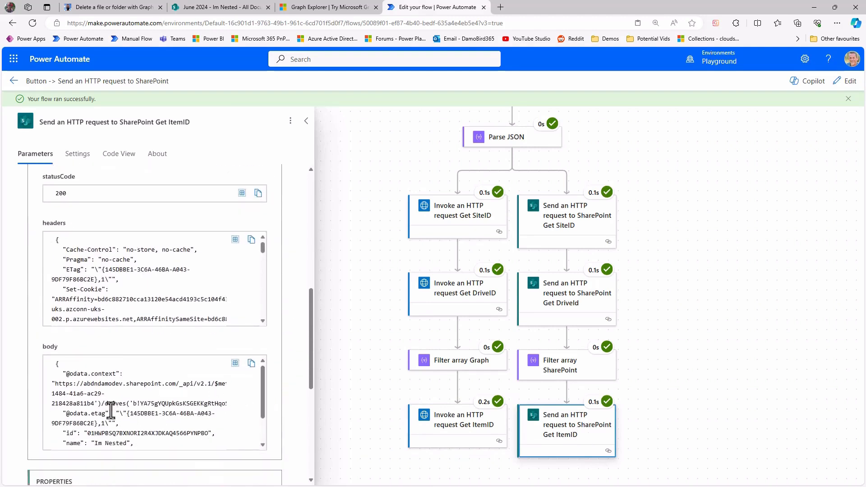
{"action": "scroll", "coordinate": [156, 413], "scroll_direction": "down", "scroll_amount": 2}
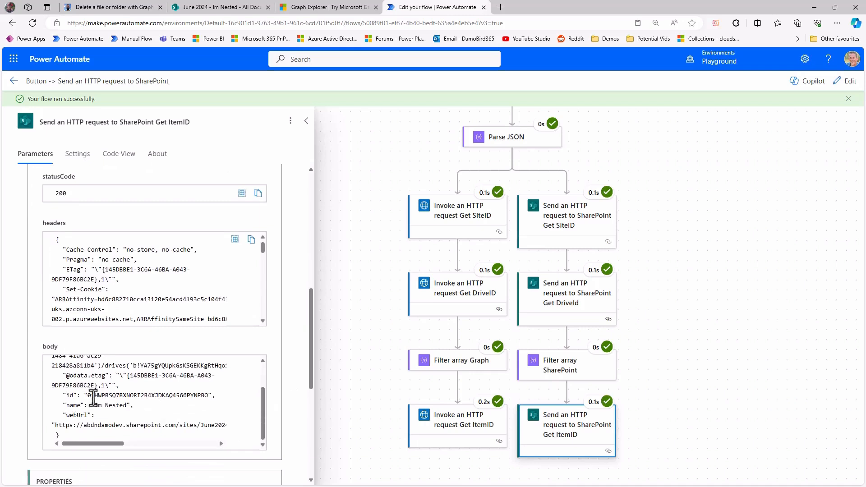
{"action": "left_click_drag", "start_coordinate": [88, 396], "coordinate": [209, 396]}
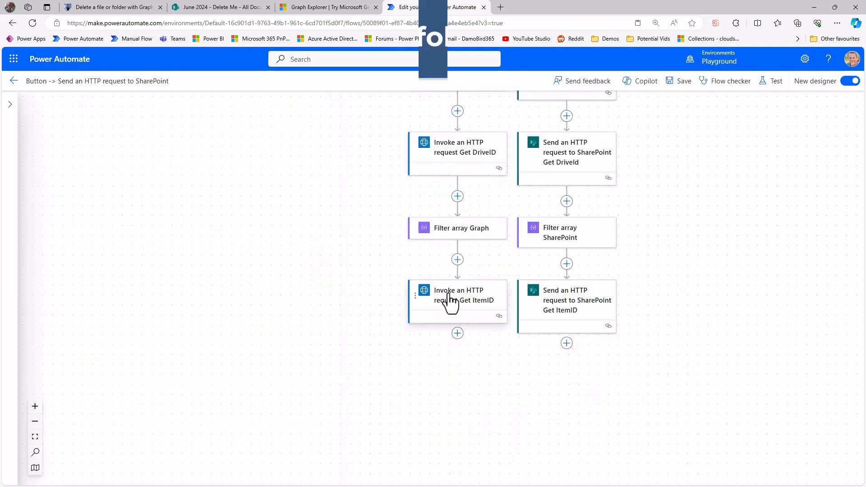
Duplicate the Graph Get ItemID action directly below itself and rename the copy Invoke an HTTP request Delete FileOrFolder.
{"action": "right_click", "coordinate": [447, 294]}
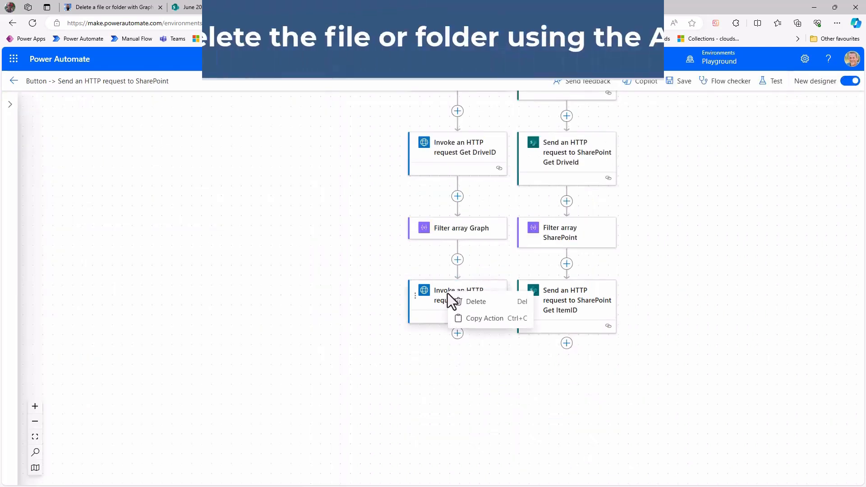
{"action": "left_click", "coordinate": [473, 318]}
{"action": "left_click", "coordinate": [458, 334]}
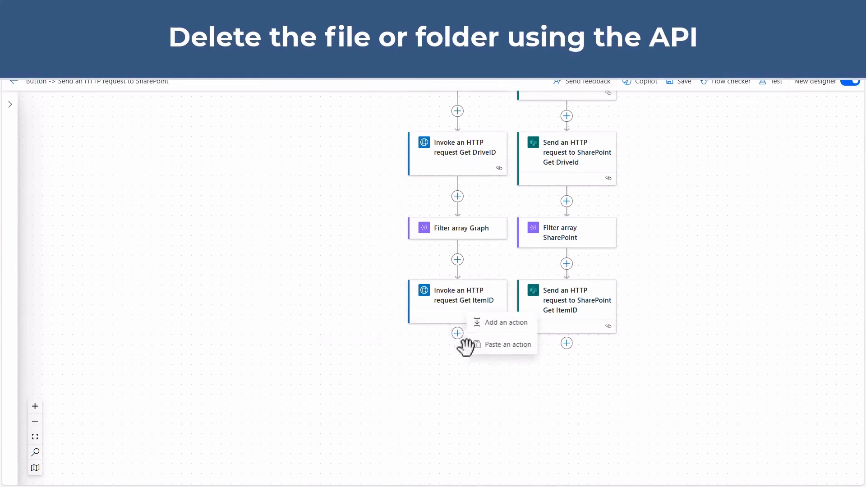
{"action": "left_click", "coordinate": [496, 343]}
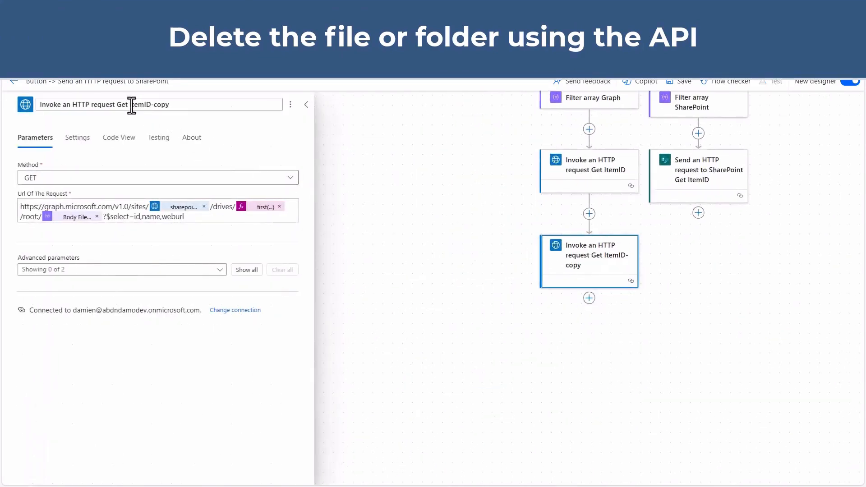
{"action": "left_click_drag", "start_coordinate": [117, 106], "coordinate": [223, 104]}
{"action": "type", "text": "Delet"}
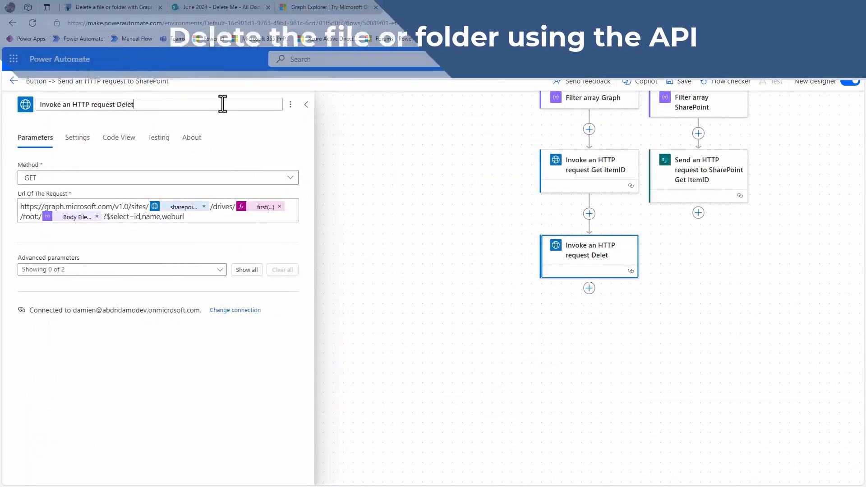
{"action": "type", "text": "e FileOrFolder"}
Duplicate the Send an HTTP request to SharePoint Get ItemID action directly below itself and rename the copy Send an HTTP request to SharePoint Delete FileOrFolder.
{"action": "left_click", "coordinate": [697, 179]}
{"action": "right_click", "coordinate": [699, 171]}
{"action": "left_click", "coordinate": [722, 198]}
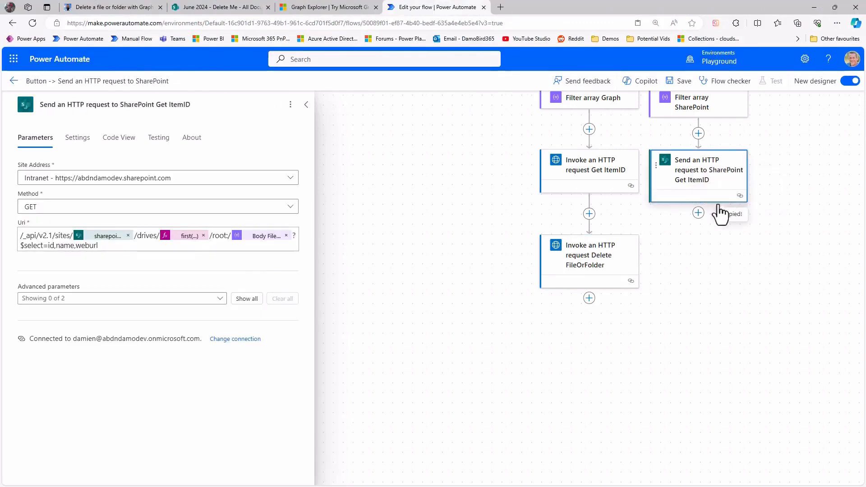
{"action": "left_click", "coordinate": [699, 213]}
{"action": "left_click", "coordinate": [726, 223]}
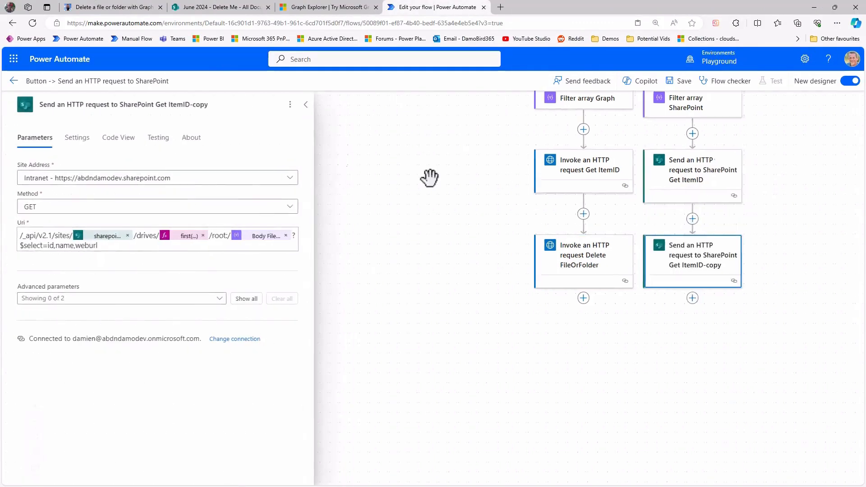
Select the Graph Delete FileOrFolder action and examine the item ID segment of the blog article's example delete URI.
{"action": "left_click", "coordinate": [582, 262]}
{"action": "left_click", "coordinate": [111, 7]}
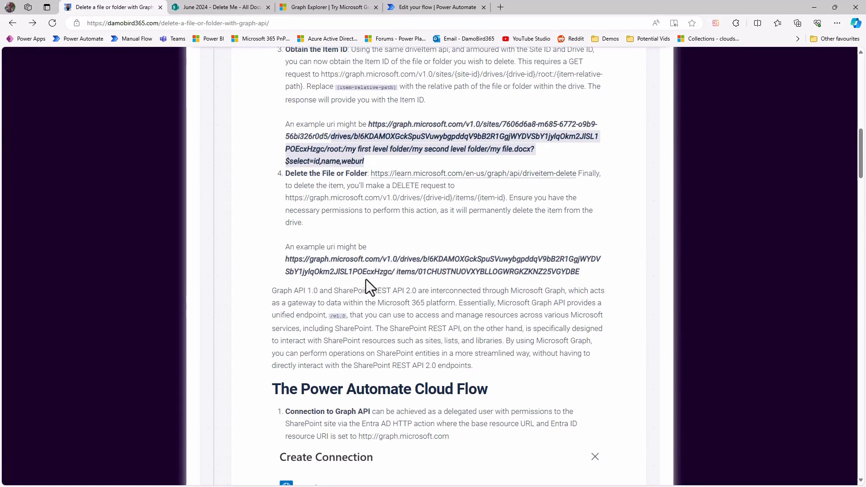
{"action": "left_click_drag", "start_coordinate": [417, 272], "coordinate": [581, 271]}
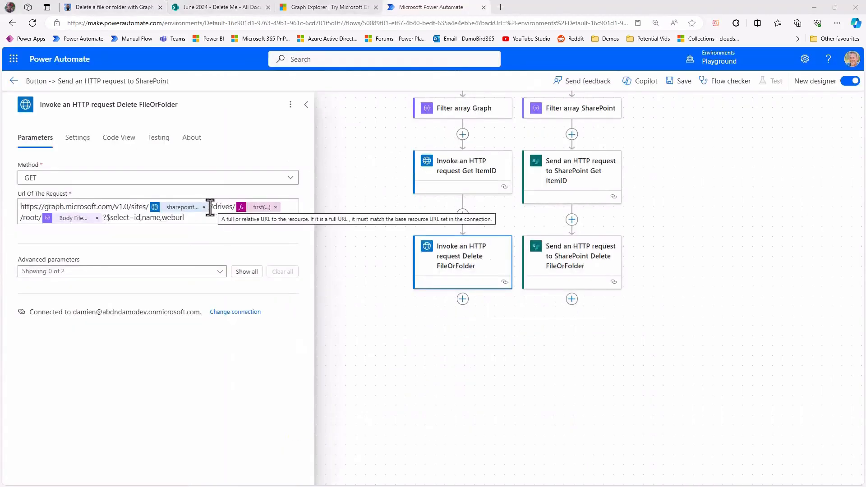
Remove the sites/ segment and its site ID token from the Graph Delete FileOrFolder request URL so that drives/ directly follows v1.0/.
{"action": "left_click", "coordinate": [210, 208]}
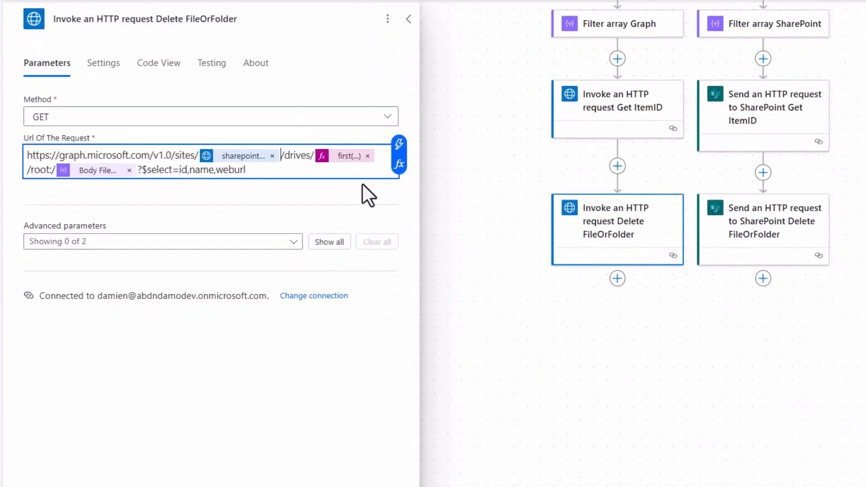
{"action": "key", "text": "BackSpace"}
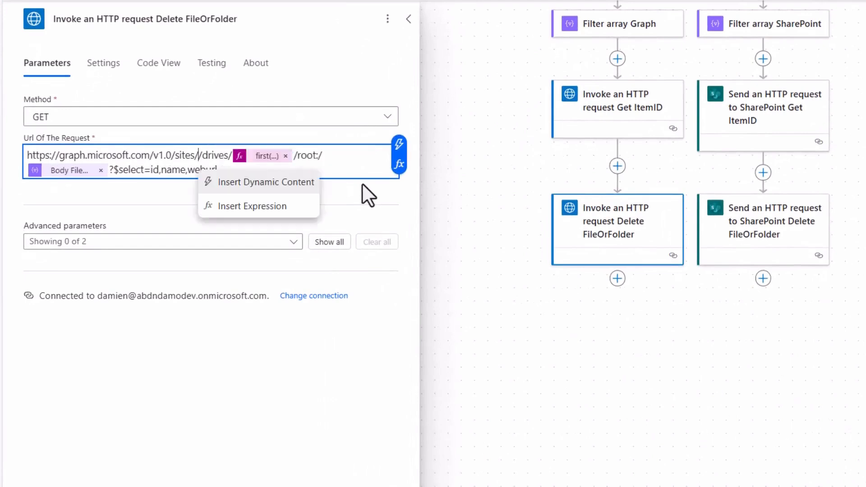
{"action": "key", "text": "BackSpace"}
{"action": "key", "text": "BackSpace"}
{"action": "key", "text": "BackSpace"}
{"action": "key", "text": "BackSpace"}
{"action": "key", "text": "BackSpace"}
{"action": "key", "text": "BackSpace"}
{"action": "key", "text": "BackSpace"}
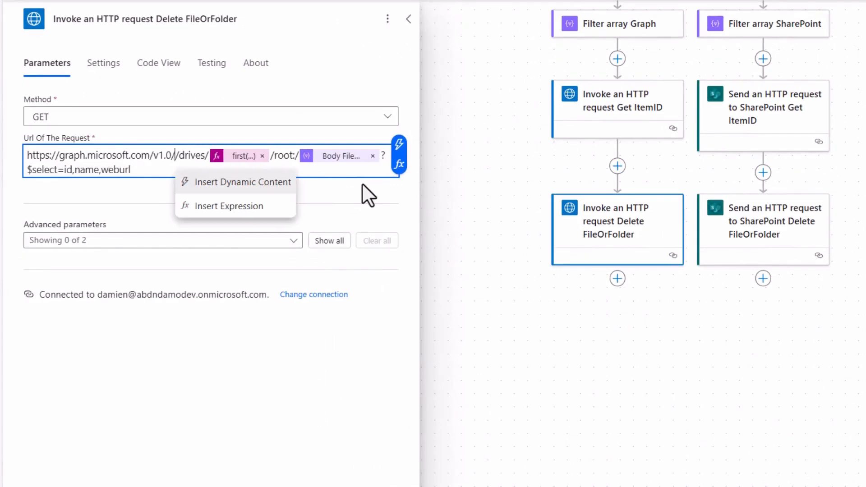
{"action": "key", "text": "Right"}
{"action": "key", "text": "Right"}
{"action": "key", "text": "Right"}
{"action": "key", "text": "Right"}
{"action": "key", "text": "Right"}
{"action": "key", "text": "Right"}
{"action": "key", "text": "Right"}
{"action": "key", "text": "Right"}
{"action": "key", "text": "Right"}
{"action": "key", "text": "Right"}
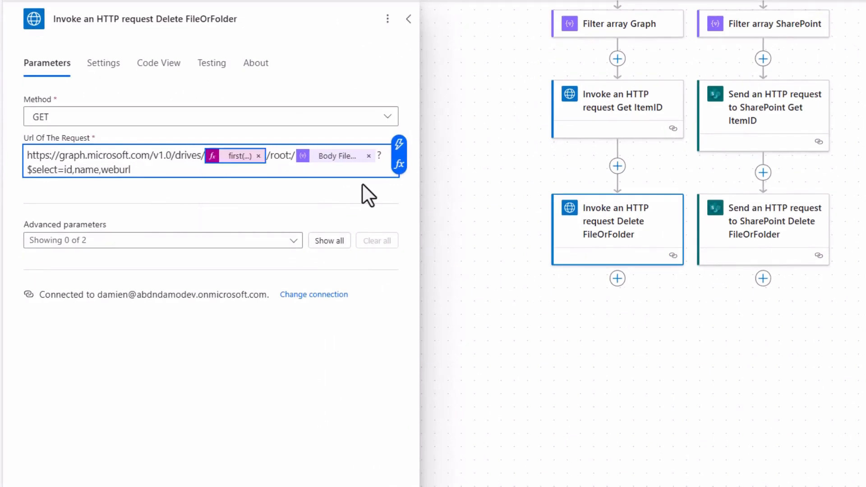
Replace the root path, file path token and select query after the drive ID in the Graph Delete FileOrFolder URL with items/.
{"action": "key", "text": "Right"}
{"action": "key", "text": "shift+Right"}
{"action": "key", "text": "shift+Right"}
{"action": "key", "text": "shift+Right"}
{"action": "key", "text": "shift+Right"}
{"action": "key", "text": "shift+Right"}
{"action": "key", "text": "shift+Right"}
{"action": "key", "text": "shift+Right"}
{"action": "key", "text": "shift+Right"}
{"action": "key", "text": "shift+Right"}
{"action": "key", "text": "shift+Right"}
{"action": "key", "text": "shift+Right"}
{"action": "key", "text": "shift+Right"}
{"action": "key", "text": "shift+Right"}
{"action": "key", "text": "shift+Right"}
{"action": "key", "text": "shift+Right"}
{"action": "key", "text": "shift+Right"}
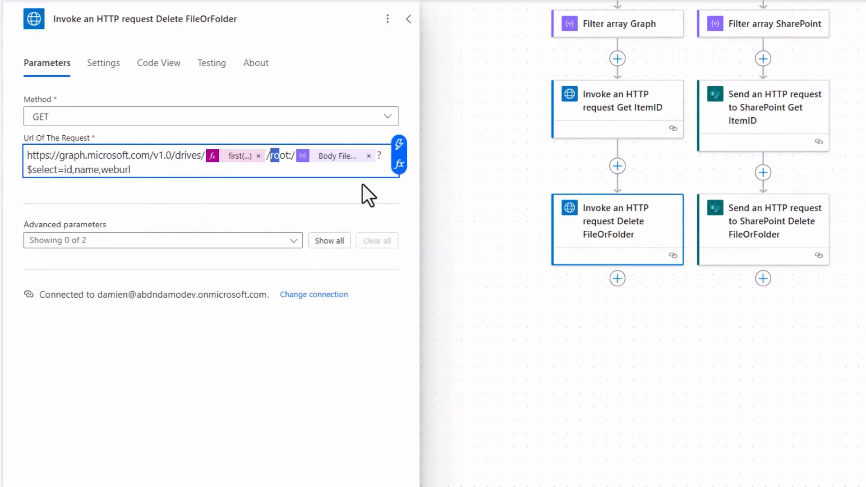
{"action": "key", "text": "shift+Right"}
{"action": "key", "text": "shift+Right"}
{"action": "key", "text": "shift+Right"}
{"action": "key", "text": "shift+Right"}
{"action": "key", "text": "shift+Right"}
{"action": "key", "text": "shift+Right"}
{"action": "key", "text": "shift+Right"}
{"action": "key", "text": "shift+Right"}
{"action": "key", "text": "shift+Right"}
{"action": "key", "text": "shift+Right"}
{"action": "key", "text": "shift+Right"}
{"action": "key", "text": "shift+Right"}
{"action": "key", "text": "shift+Right"}
{"action": "key", "text": "shift+Right"}
{"action": "key", "text": "BackSpace"}
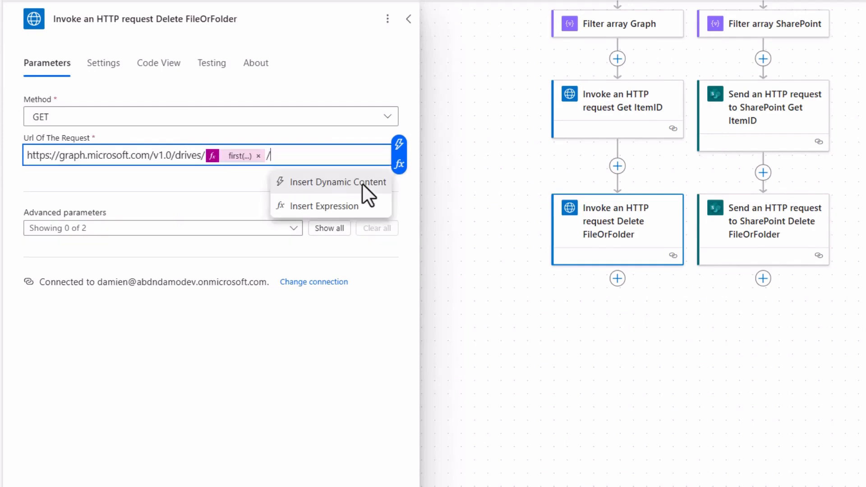
{"action": "type", "text": "items/"}
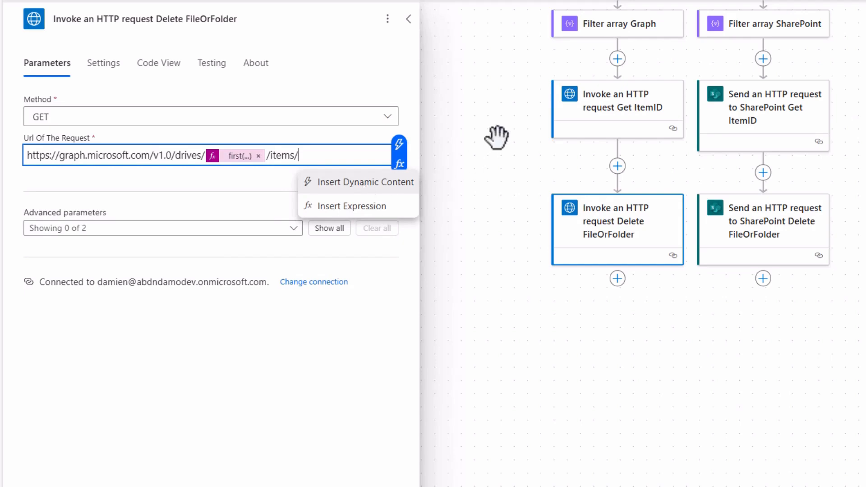
Append the expression body('Invoke_an_HTTP_request_Get_ItemID')?['id'] to the Graph Delete FileOrFolder URL and set the method to DELETE.
{"action": "left_click", "coordinate": [400, 162]}
{"action": "left_click", "coordinate": [519, 255]}
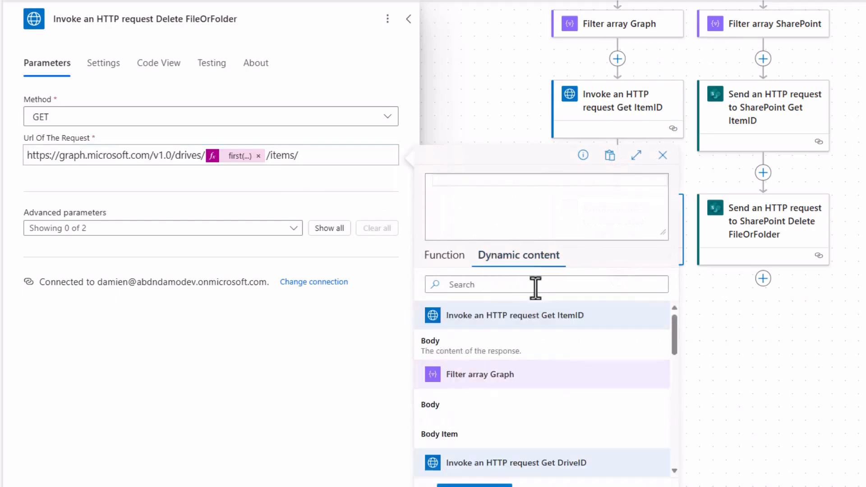
{"action": "left_click", "coordinate": [492, 345]}
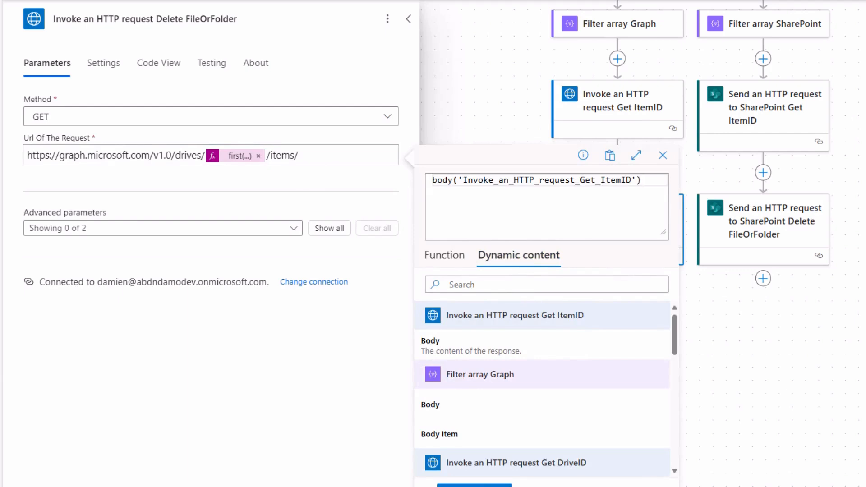
{"action": "key", "text": "alt+Tab"}
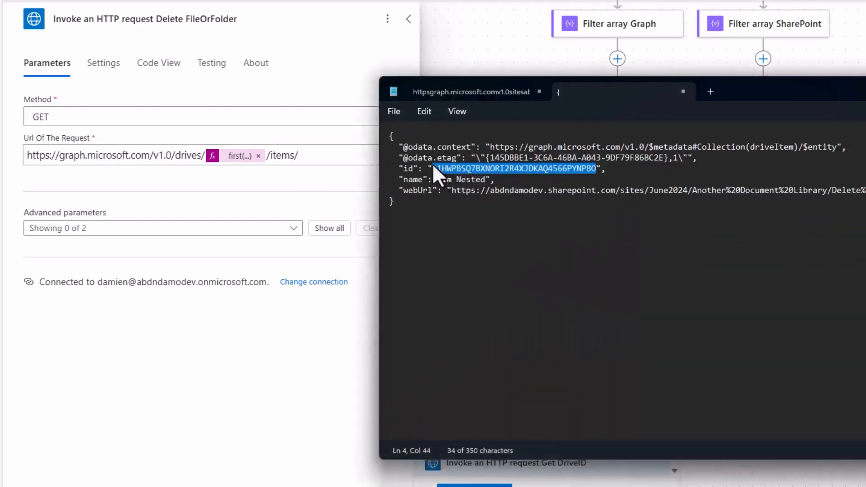
{"action": "left_click_drag", "start_coordinate": [413, 206], "coordinate": [595, 170]}
{"action": "left_click_drag", "start_coordinate": [403, 169], "coordinate": [413, 170]}
{"action": "key", "text": "alt+Tab"}
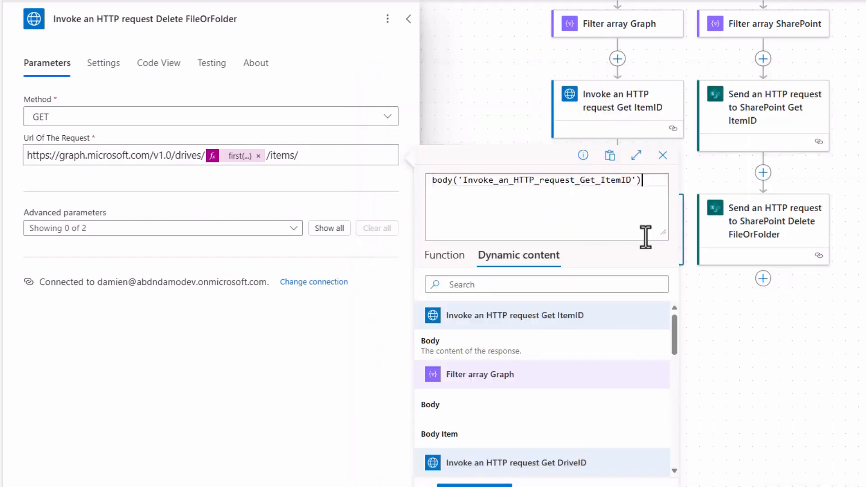
{"action": "type", "text": "'"}
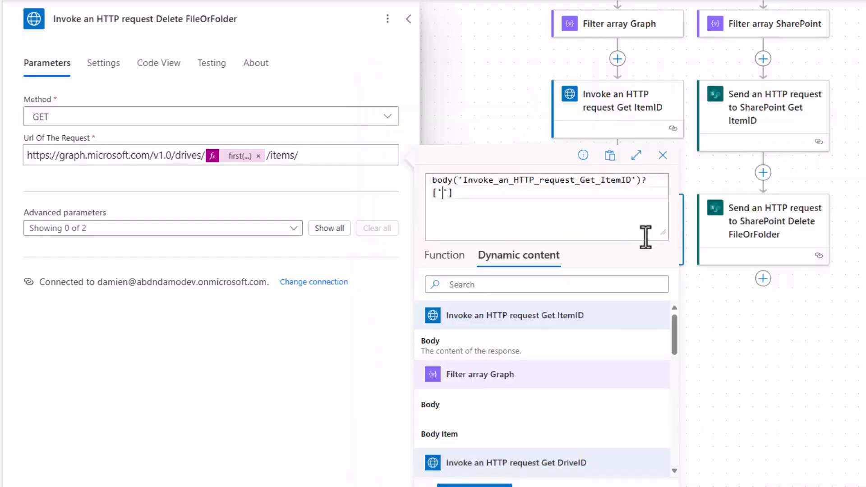
{"action": "type", "text": "id"}
{"action": "left_click", "coordinate": [475, 486]}
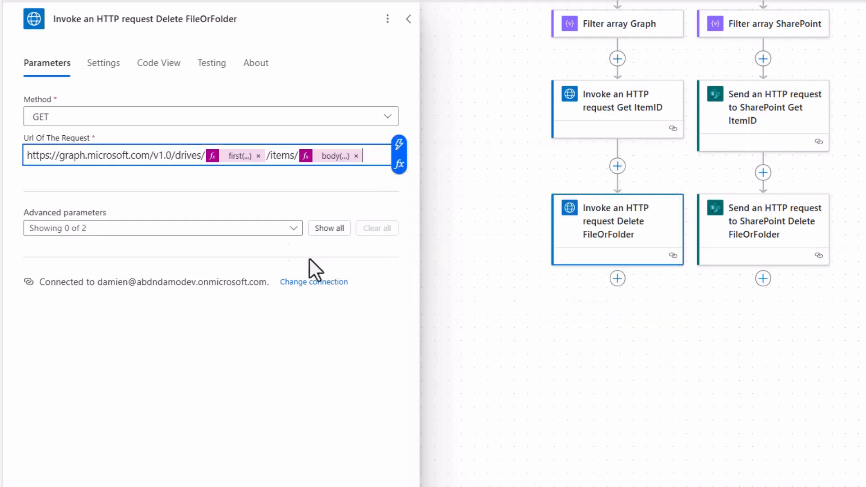
{"action": "left_click", "coordinate": [389, 124]}
{"action": "left_click", "coordinate": [77, 140]}
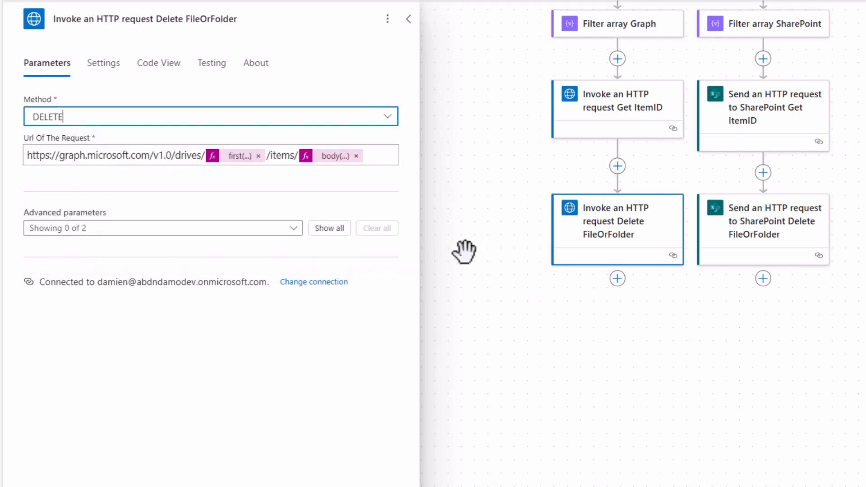
Remove the sites/ segment and its site ID token from the SharePoint Delete FileOrFolder Uri so that drives/ directly follows /_api/v2.1/.
{"action": "left_click", "coordinate": [769, 229]}
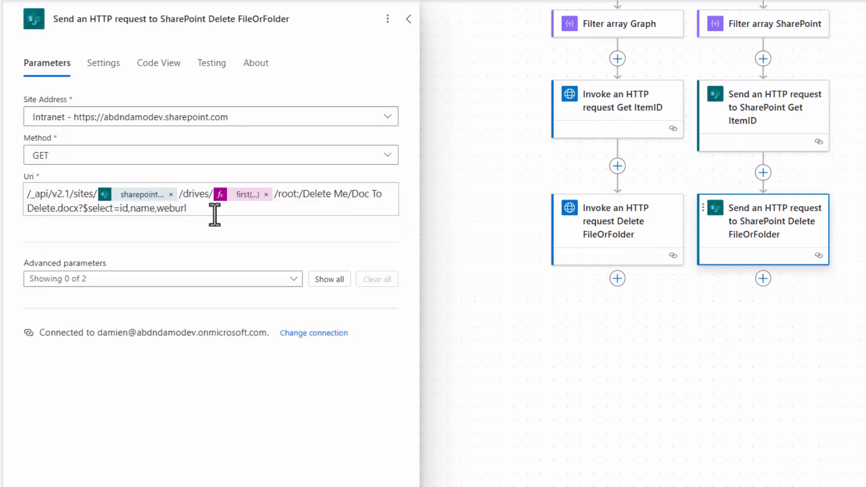
{"action": "left_click", "coordinate": [189, 194]}
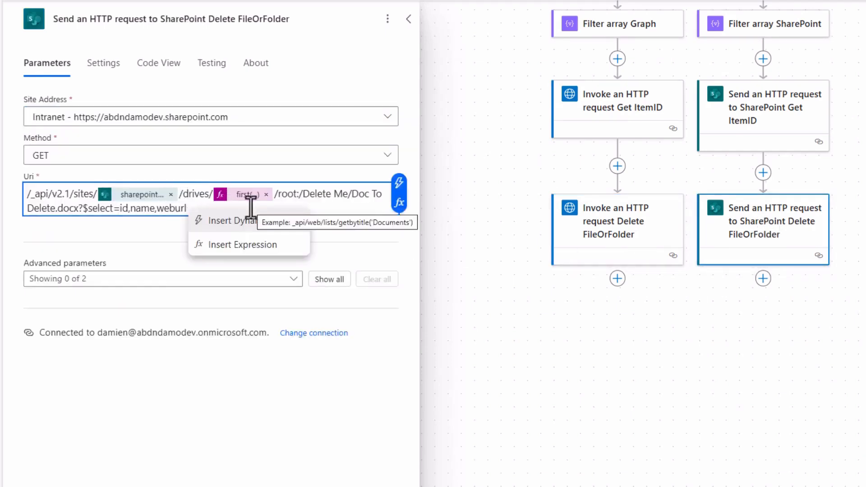
{"action": "key", "text": "Left"}
{"action": "key", "text": "Left"}
{"action": "key", "text": "BackSpace"}
{"action": "key", "text": "BackSpace"}
{"action": "key", "text": "BackSpace"}
{"action": "key", "text": "BackSpace"}
{"action": "key", "text": "BackSpace"}
{"action": "key", "text": "BackSpace"}
{"action": "key", "text": "BackSpace"}
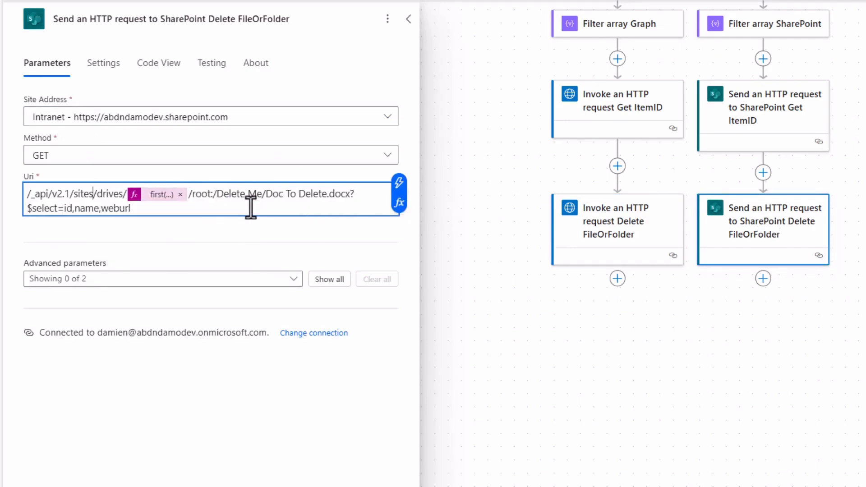
{"action": "key", "text": "BackSpace"}
{"action": "key", "text": "Right"}
{"action": "key", "text": "Right"}
{"action": "key", "text": "Right"}
{"action": "key", "text": "Right"}
{"action": "key", "text": "Right"}
{"action": "key", "text": "Right"}
{"action": "key", "text": "Right"}
{"action": "key", "text": "Right"}
{"action": "key", "text": "Right"}
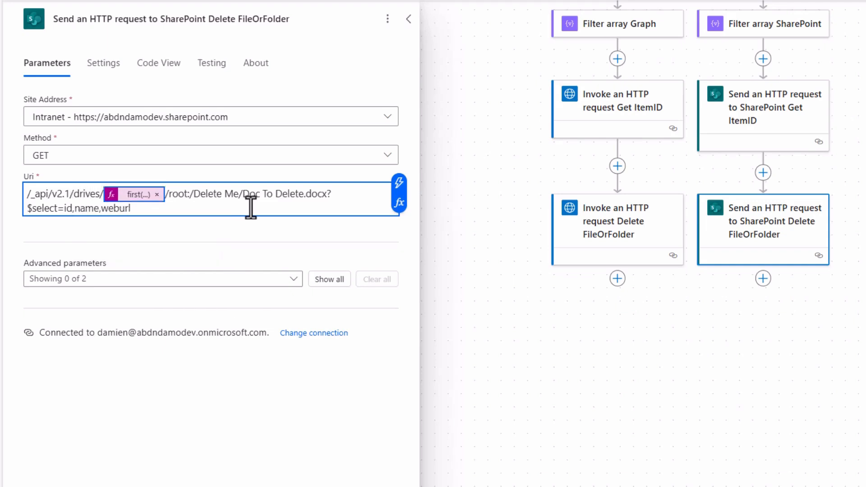
Replace the root:/Delete Me/Doc To Delete.docx path and select query in the SharePoint Delete FileOrFolder Uri with items/.
{"action": "key", "text": "Right"}
{"action": "key", "text": "ctrl+shift+Right"}
{"action": "key", "text": "ctrl+shift+Right"}
{"action": "key", "text": "ctrl+shift+Right"}
{"action": "key", "text": "ctrl+shift+Right"}
{"action": "key", "text": "ctrl+shift+Right"}
{"action": "key", "text": "ctrl+shift+Right"}
{"action": "key", "text": "ctrl+shift+Right"}
{"action": "key", "text": "ctrl+shift+Right"}
{"action": "key", "text": "ctrl+shift+Right"}
{"action": "key", "text": "ctrl+shift+Right"}
{"action": "key", "text": "ctrl+shift+Right"}
{"action": "key", "text": "ctrl+shift+Right"}
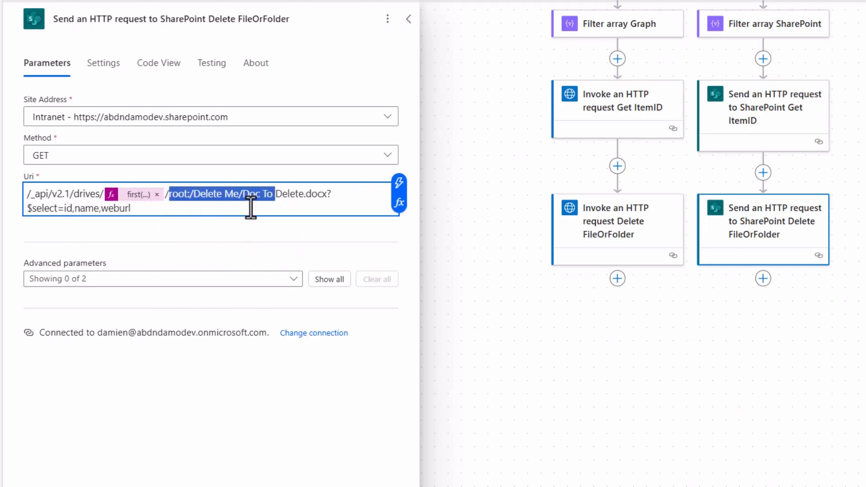
{"action": "key", "text": "BackSpace"}
{"action": "type", "text": "i/v2.1/drives/first(...)/i"}
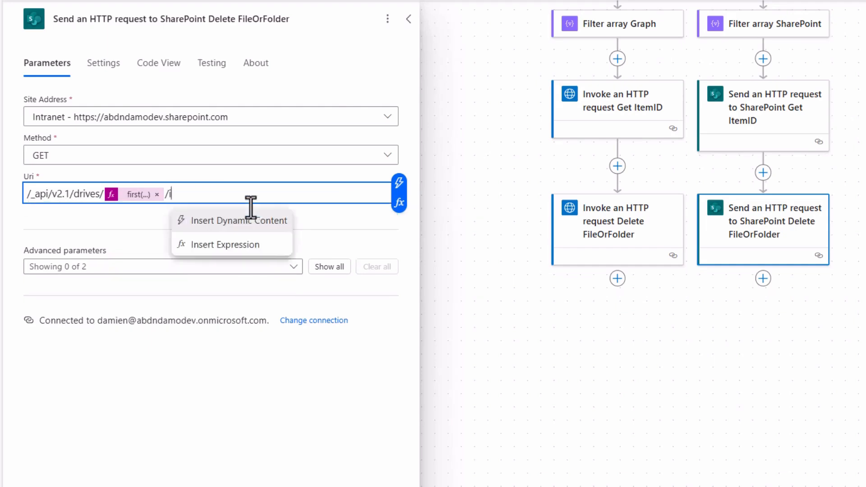
{"action": "type", "text": "tems/"}
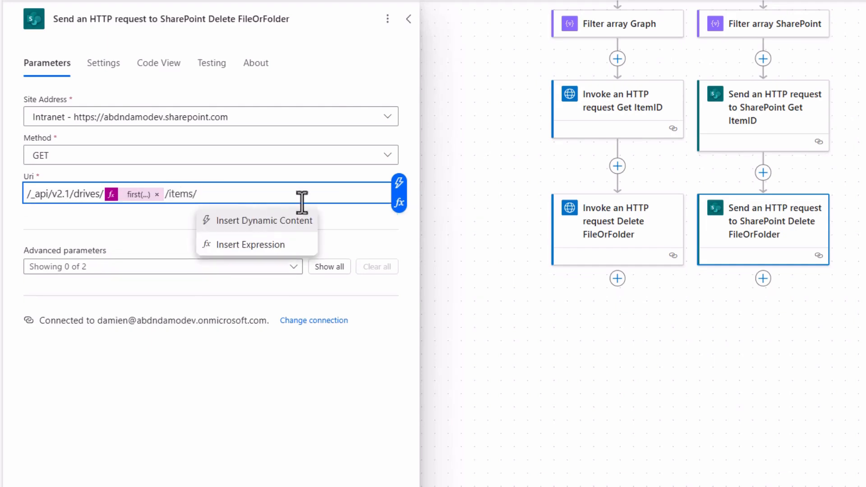
Append the expression body('Send_an_HTTP_request_to_SharePoint_Get_ItemID')?['id'] to the SharePoint Delete FileOrFolder Uri.
{"action": "left_click", "coordinate": [399, 203]}
{"action": "left_click", "coordinate": [520, 270]}
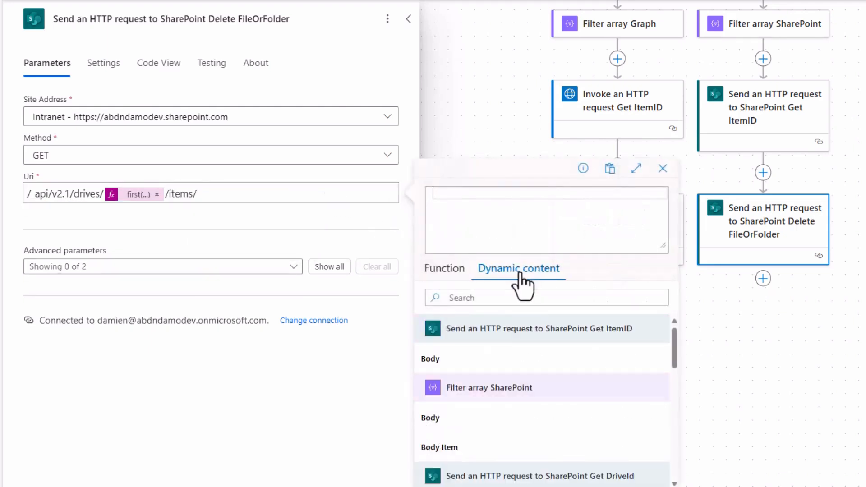
{"action": "left_click", "coordinate": [493, 367]}
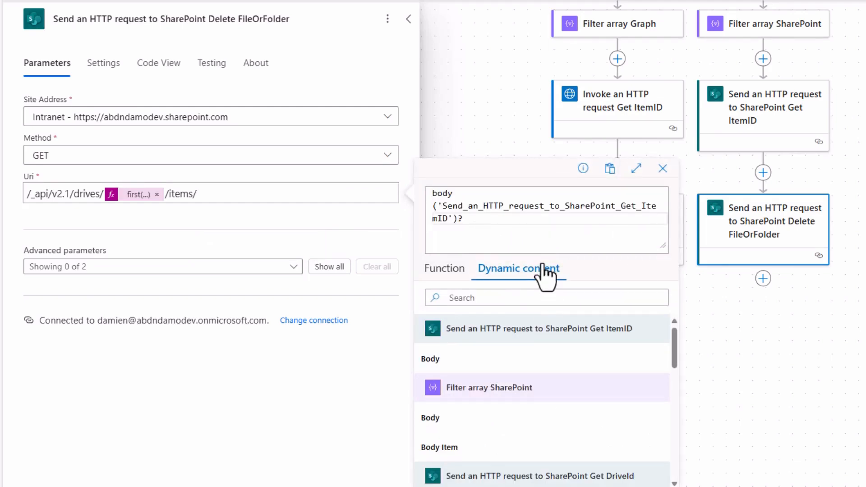
{"action": "type", "text": "?['id"}
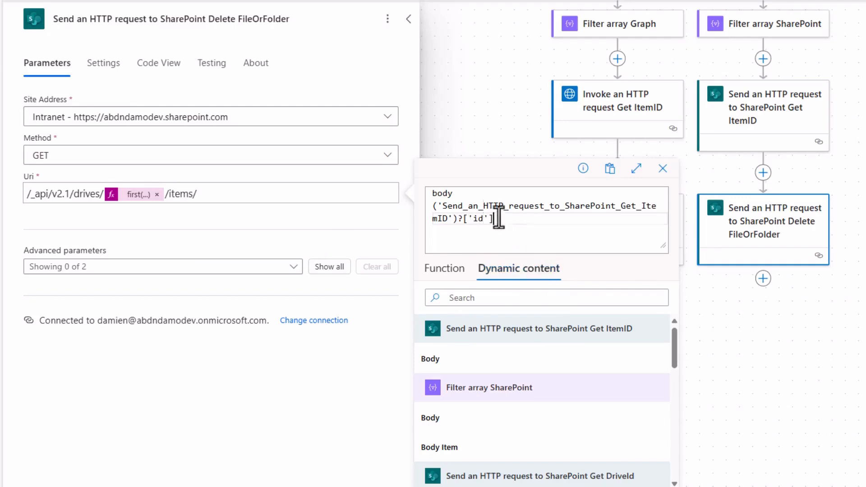
{"action": "key", "text": "ctrl+a"}
{"action": "left_click", "coordinate": [447, 486]}
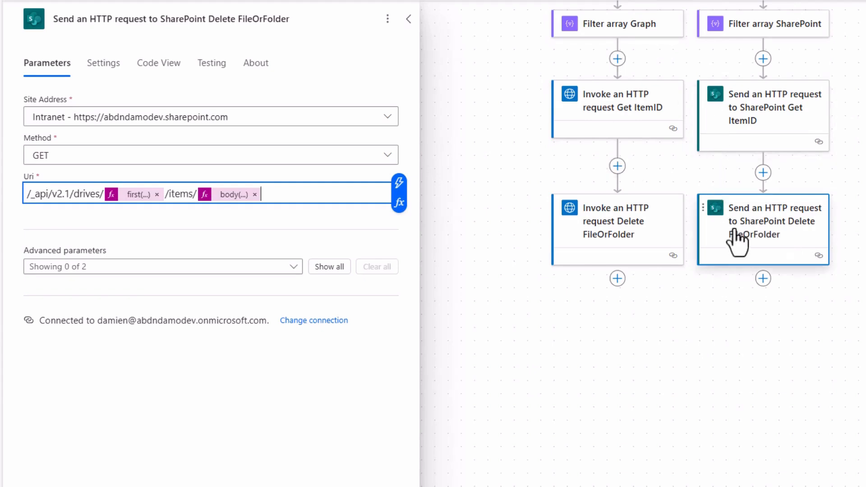
Open the Parse JSON action and check the FileOfFolderPath value in its content.
{"action": "scroll", "coordinate": [736, 234], "scroll_direction": "up", "scroll_amount": 7}
{"action": "scroll", "coordinate": [737, 234], "scroll_direction": "up", "scroll_amount": 2}
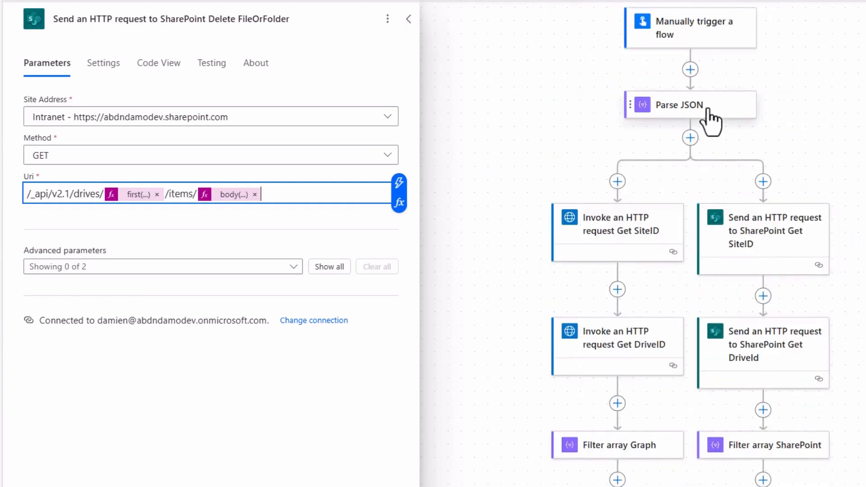
{"action": "left_click", "coordinate": [708, 110]}
{"action": "left_click_drag", "start_coordinate": [121, 170], "coordinate": [219, 172]}
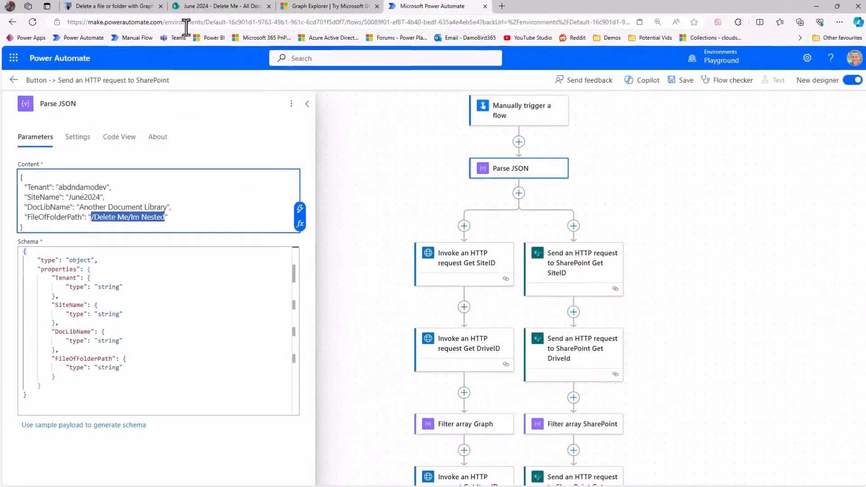
Switch to SharePoint and inspect the Delete Me folder in Another Document Library, including the contents of its Im Nested subfolder.
{"action": "left_click", "coordinate": [209, 6]}
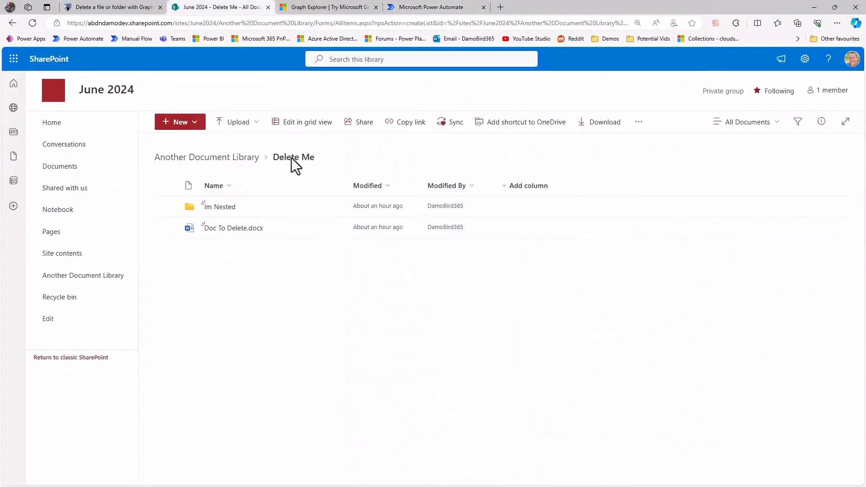
{"action": "left_click", "coordinate": [221, 208]}
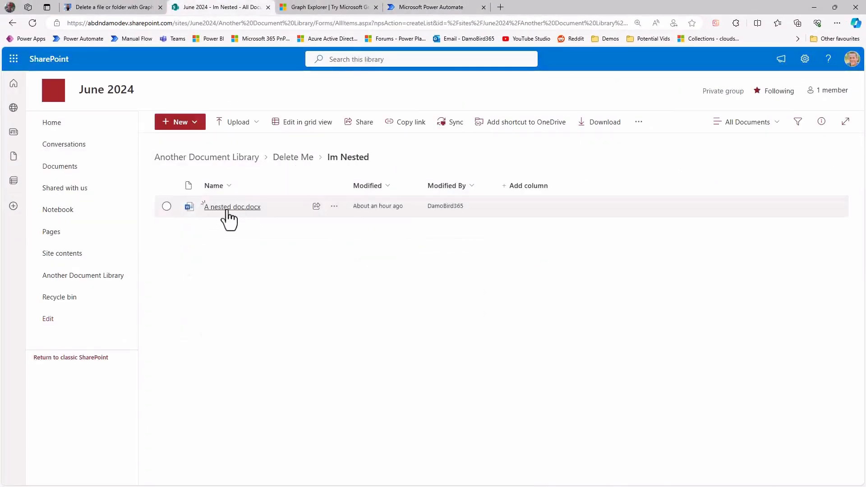
{"action": "left_click", "coordinate": [294, 158]}
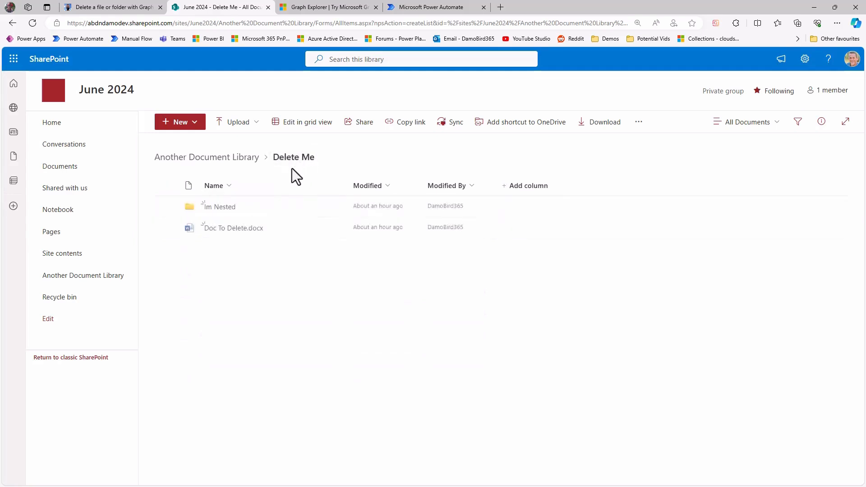
{"action": "mouse_move", "coordinate": [217, 229]}
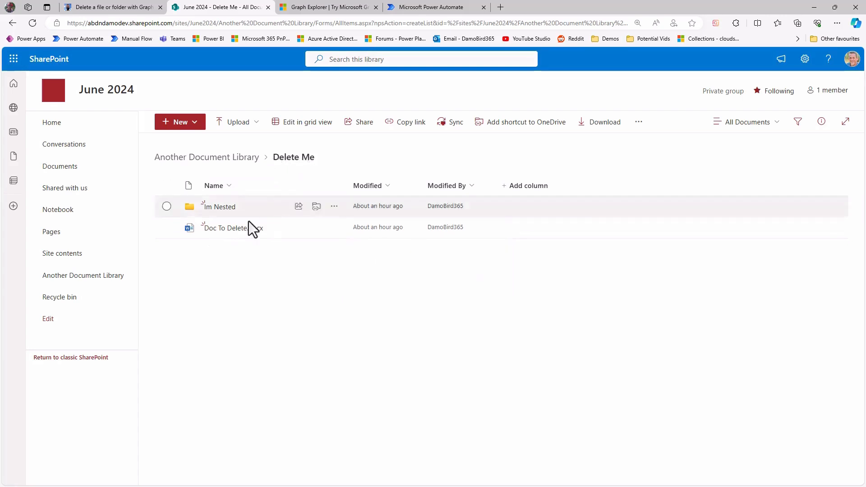
Switch to Power Automate, replace the FileOfFolderPath token in the SharePoint Get ItemID Uri with Delete Me/Doc To Delete.docx, and save the flow.
{"action": "mouse_move", "coordinate": [243, 232]}
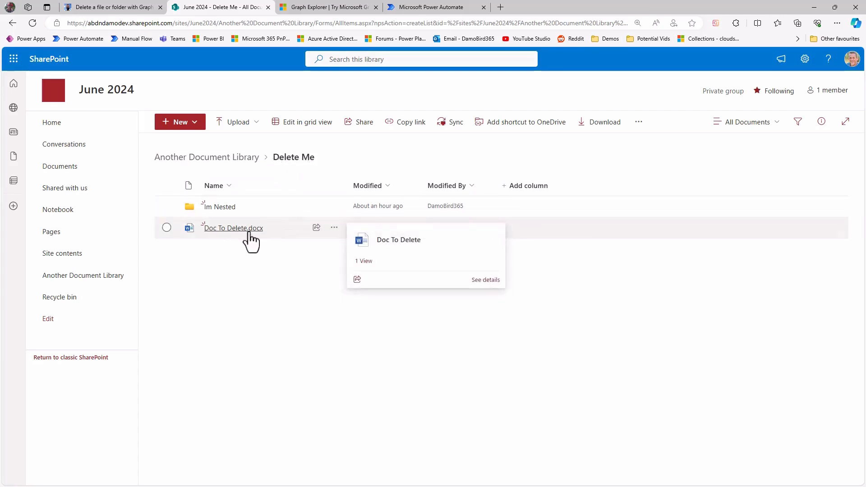
{"action": "left_click", "coordinate": [431, 7]}
{"action": "scroll", "coordinate": [589, 341], "scroll_direction": "down", "scroll_amount": 4}
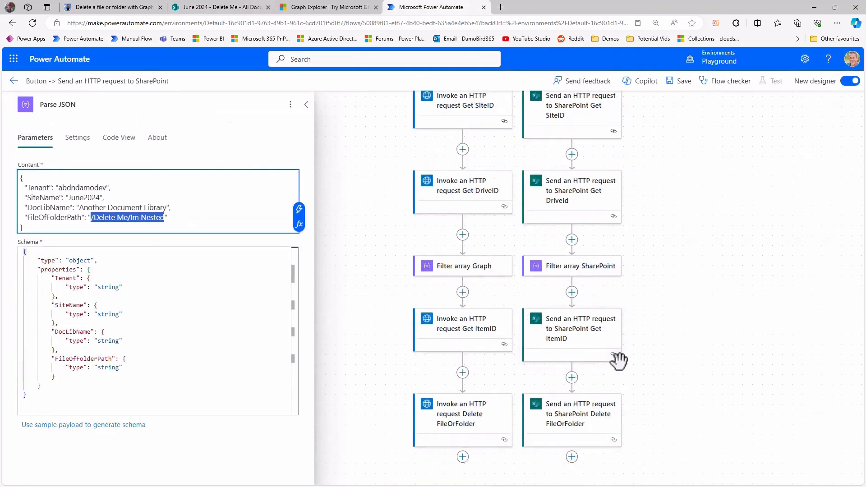
{"action": "left_click", "coordinate": [584, 345]}
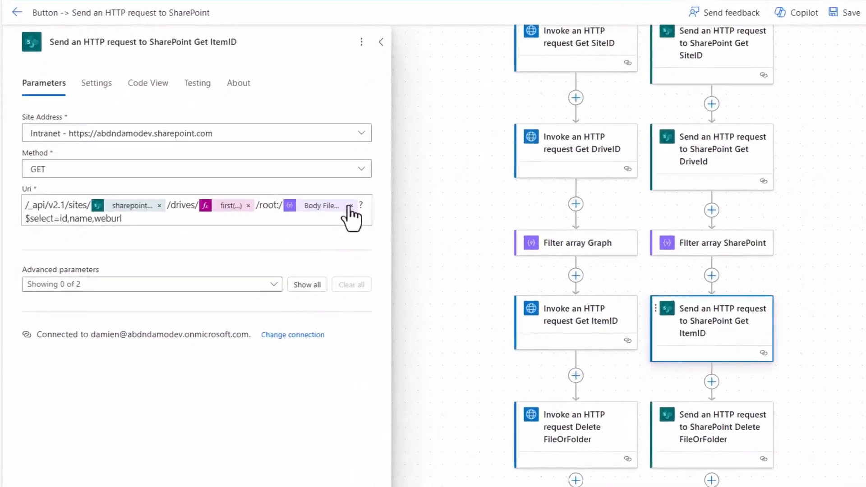
{"action": "left_click", "coordinate": [351, 205]}
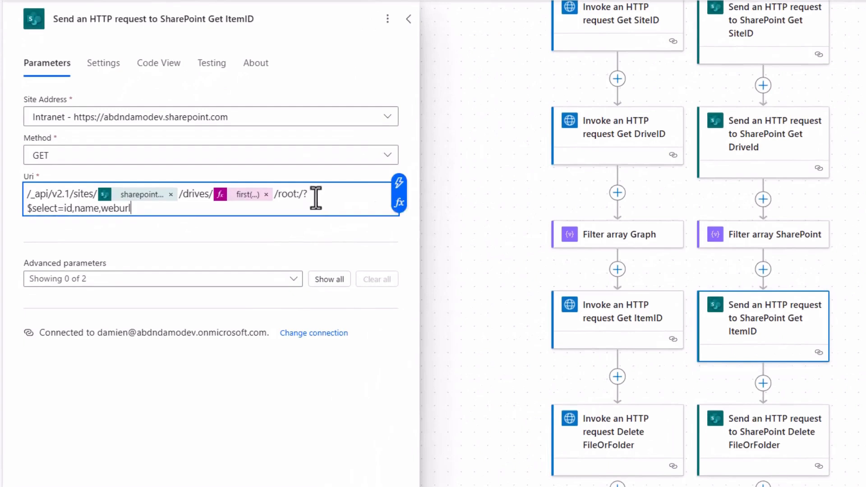
{"action": "left_click", "coordinate": [302, 194]}
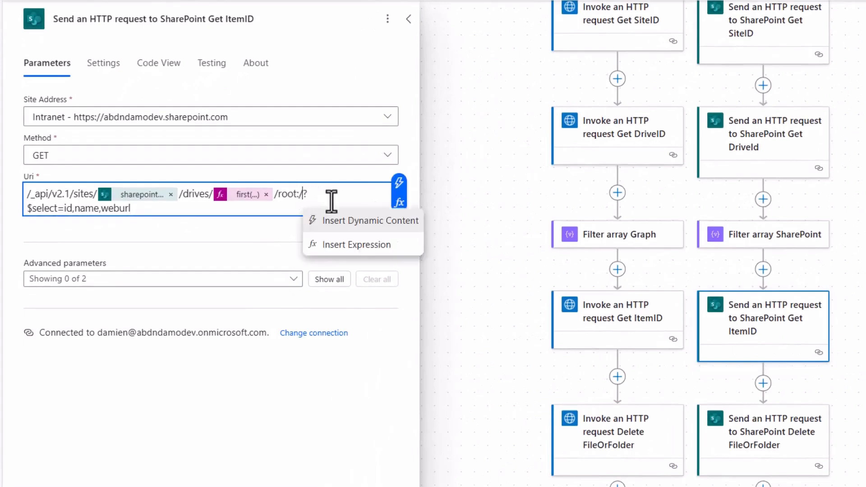
{"action": "type", "text": "Delet"}
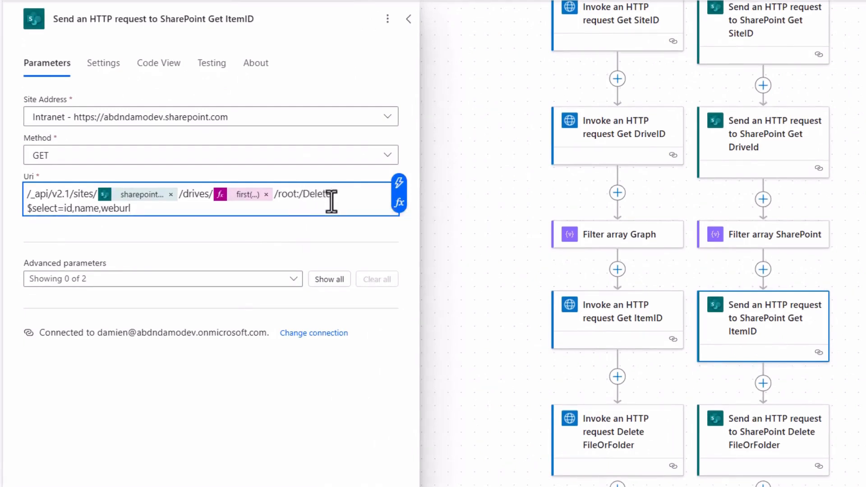
{"action": "type", "text": "e Me/Do"}
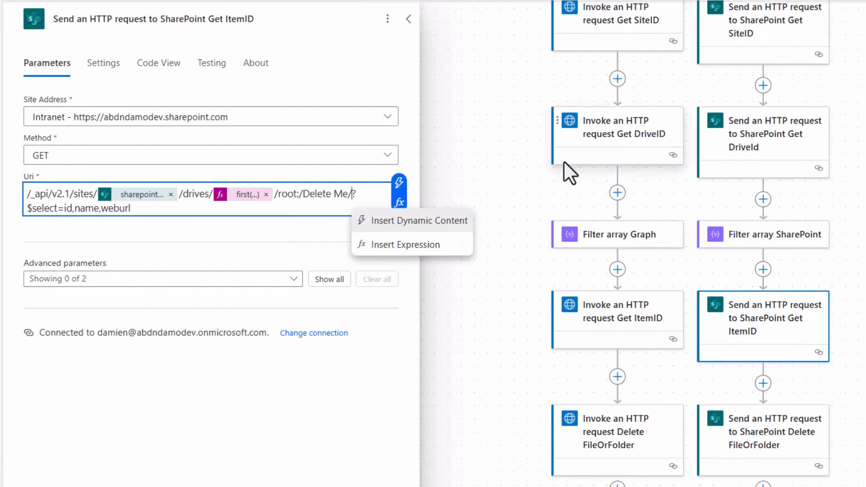
{"action": "type", "text": "c To Delete.docx"}
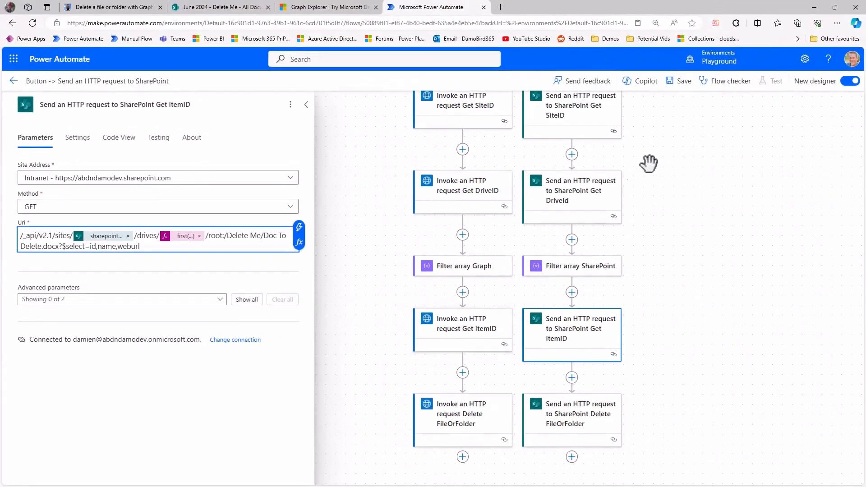
{"action": "left_click", "coordinate": [680, 82]}
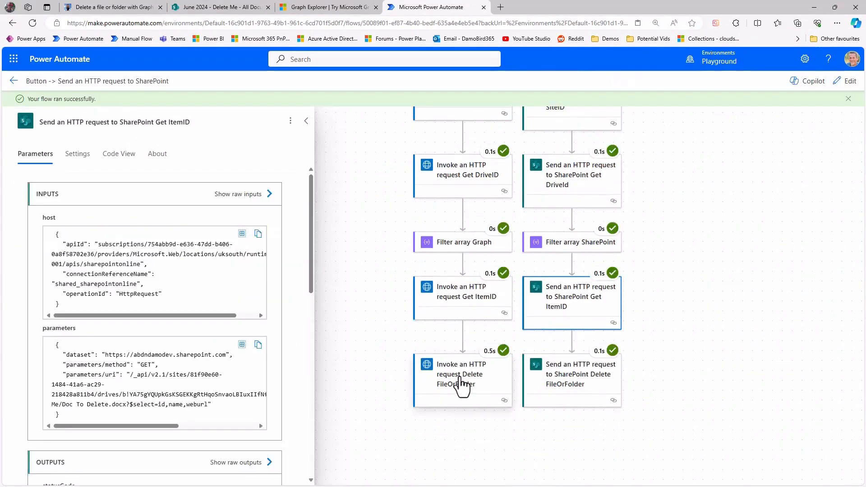
Inspect the item IDs at the end of the request URLs in the Graph and SharePoint Delete FileOrFolder run inputs.
{"action": "left_click", "coordinate": [461, 381]}
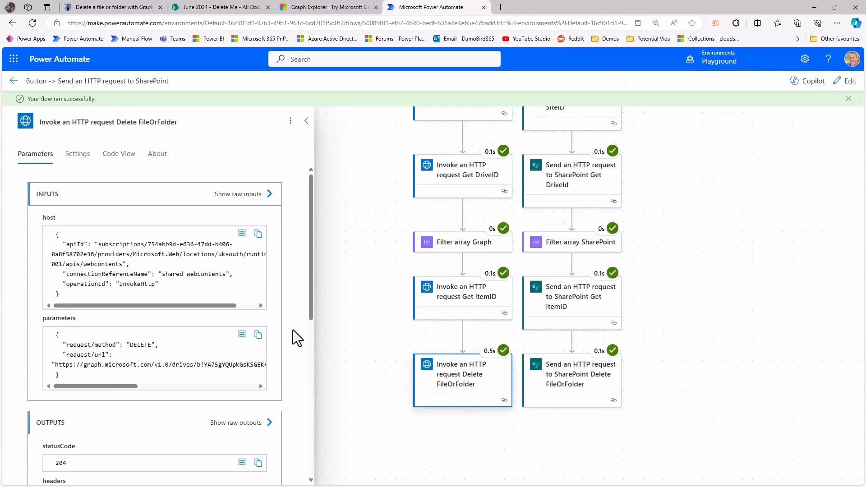
{"action": "left_click_drag", "start_coordinate": [109, 385], "coordinate": [234, 386]}
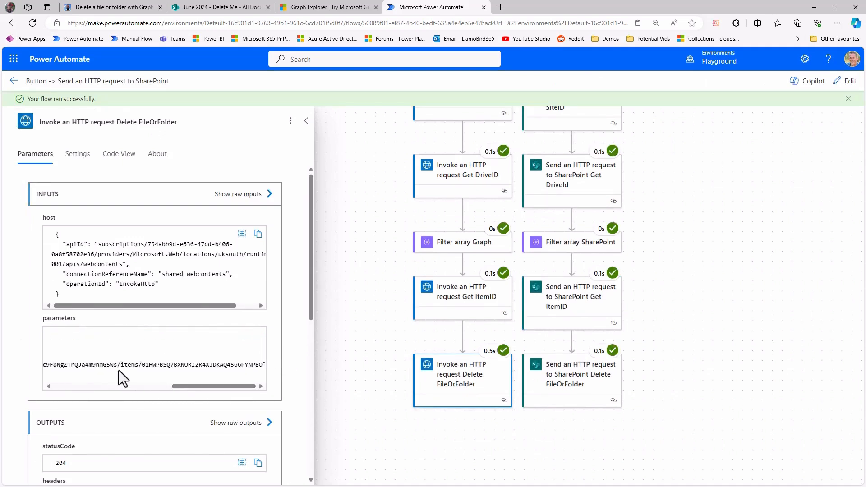
{"action": "left_click_drag", "start_coordinate": [142, 364], "coordinate": [259, 365]}
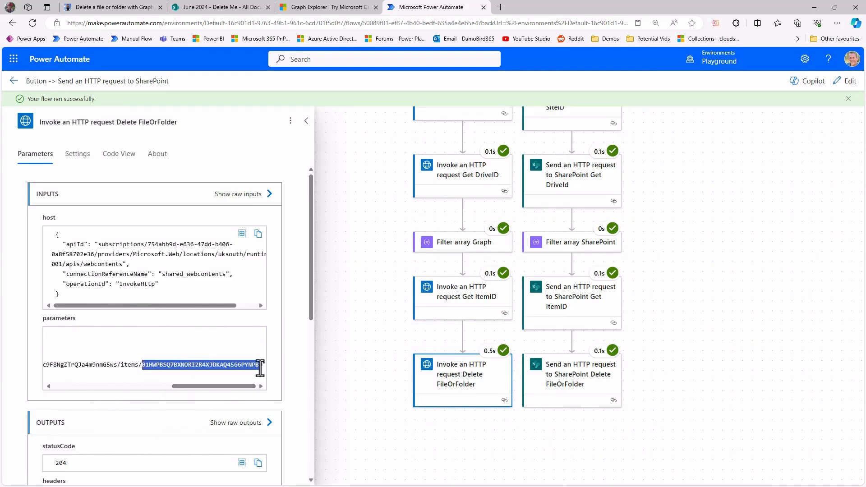
{"action": "left_click", "coordinate": [582, 388]}
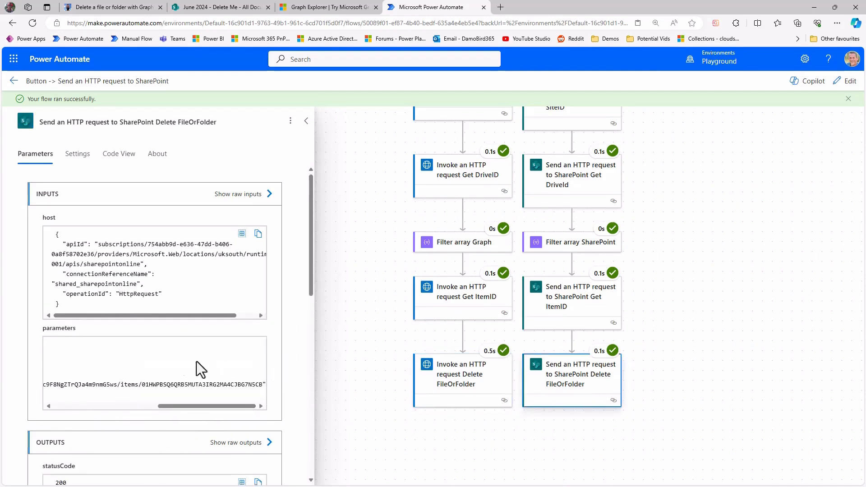
{"action": "scroll", "coordinate": [78, 362], "scroll_direction": "down", "scroll_amount": 1}
{"action": "left_click_drag", "start_coordinate": [92, 361], "coordinate": [232, 369]}
{"action": "left_click_drag", "start_coordinate": [143, 339], "coordinate": [260, 341]}
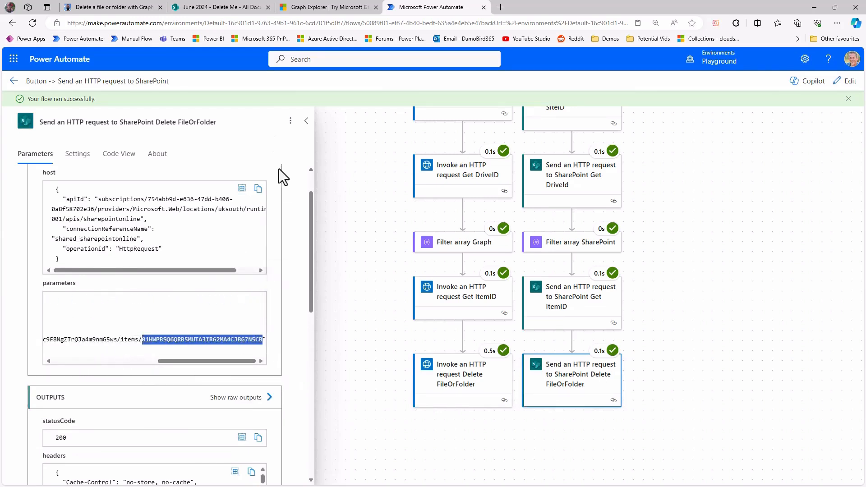
Switch to SharePoint, refresh the Delete Me folder, check the site's recycle bin for the deleted item, and return to the folder.
{"action": "left_click", "coordinate": [217, 7]}
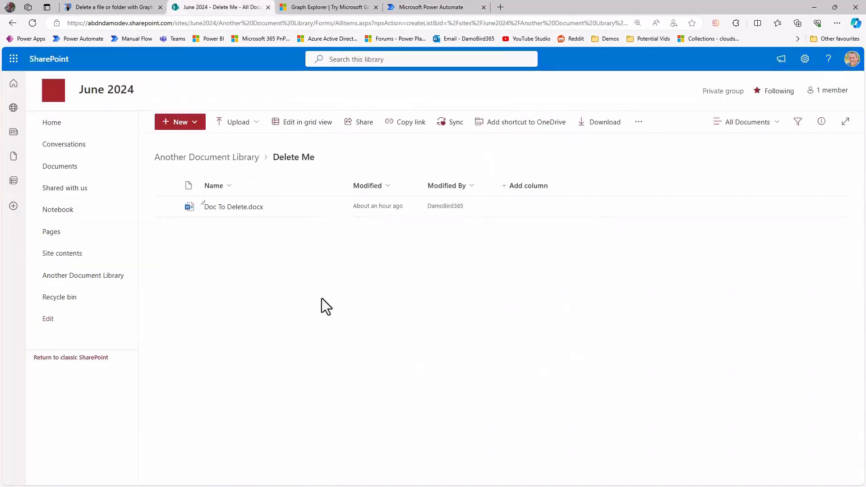
{"action": "left_click", "coordinate": [32, 23]}
{"action": "left_click", "coordinate": [67, 297]}
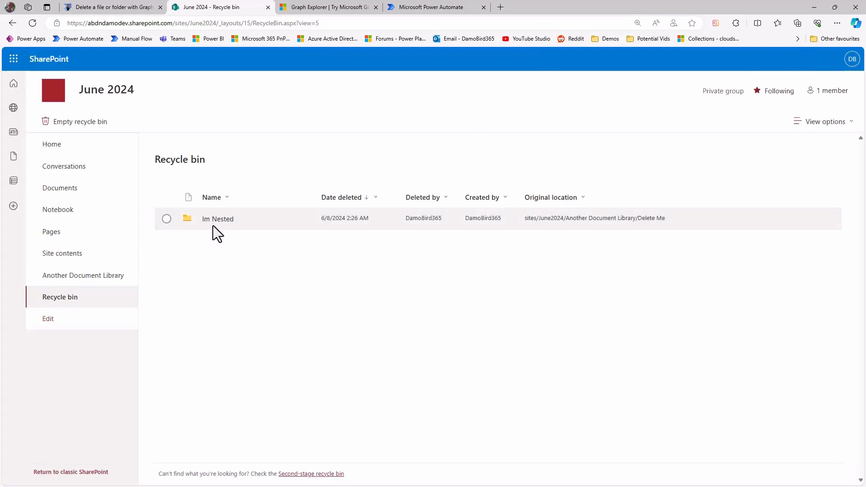
{"action": "key", "text": "alt+Left"}
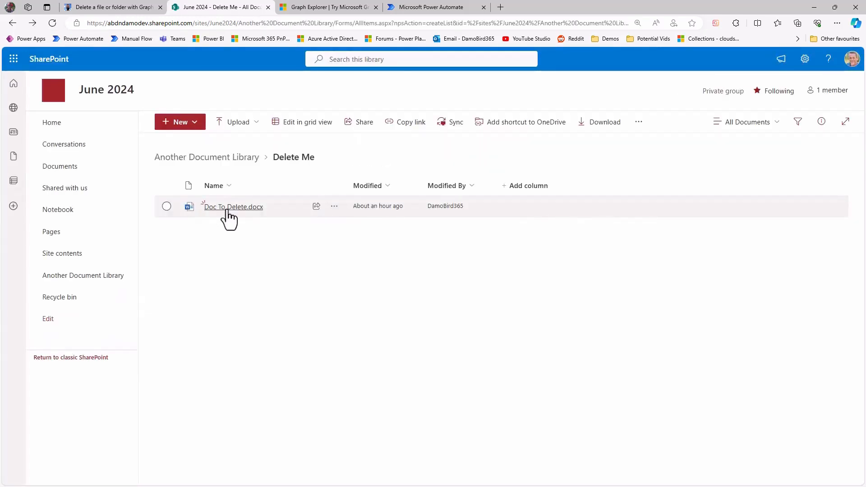
Switch to Power Automate and examine the request method, Uri and response headers of the SharePoint Delete FileOrFolder run.
{"action": "left_click", "coordinate": [437, 9]}
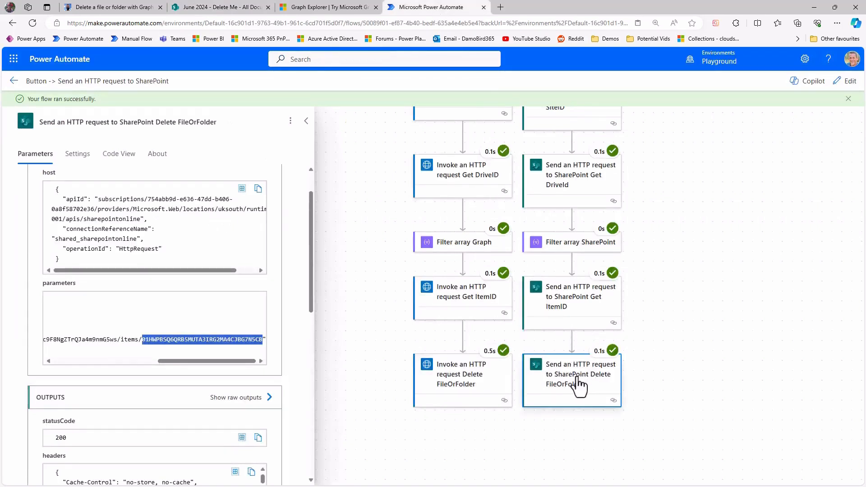
{"action": "scroll", "coordinate": [310, 280], "scroll_direction": "up", "scroll_amount": 1}
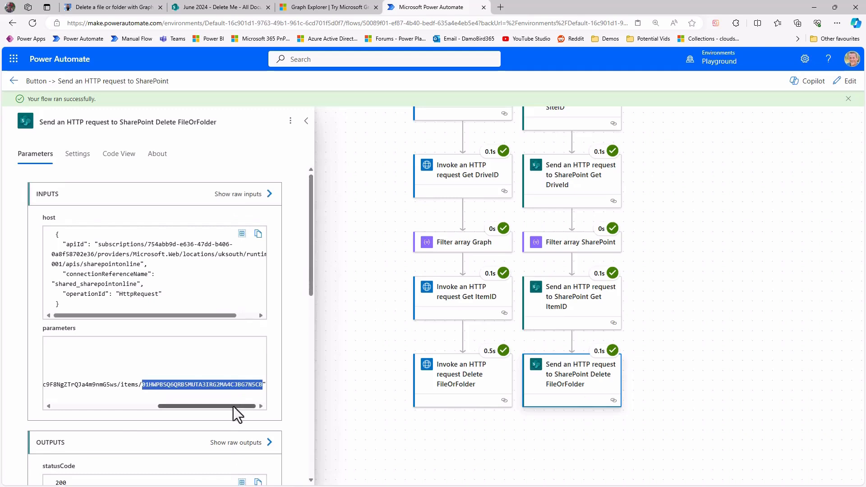
{"action": "left_click_drag", "start_coordinate": [234, 407], "coordinate": [102, 414]}
{"action": "double_click", "coordinate": [140, 365]}
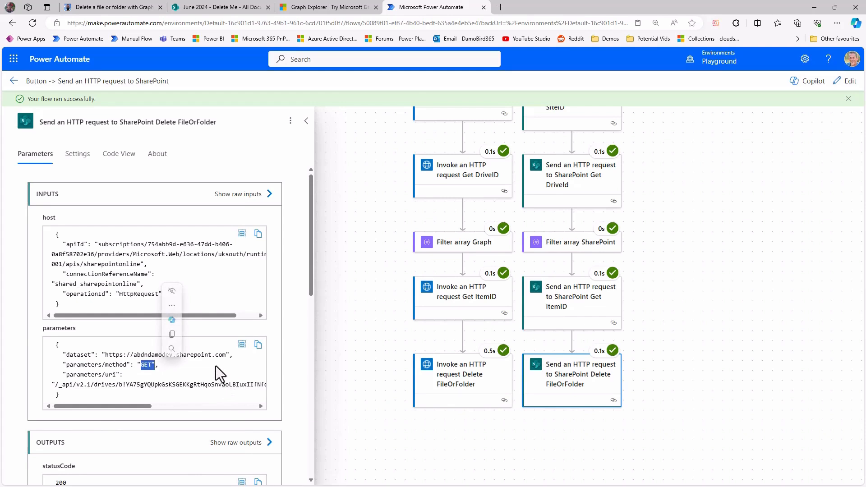
{"action": "scroll", "coordinate": [286, 334], "scroll_direction": "down", "scroll_amount": 5}
{"action": "scroll", "coordinate": [286, 339], "scroll_direction": "down", "scroll_amount": 2}
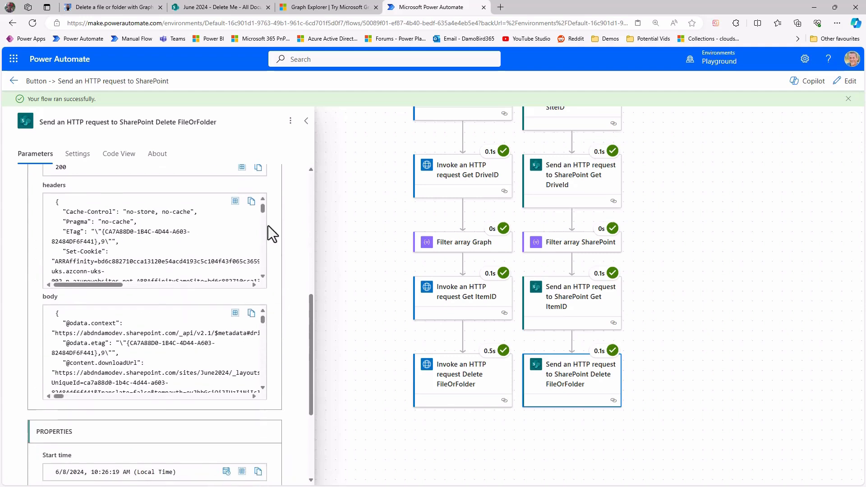
{"action": "left_click_drag", "start_coordinate": [262, 209], "coordinate": [262, 284]}
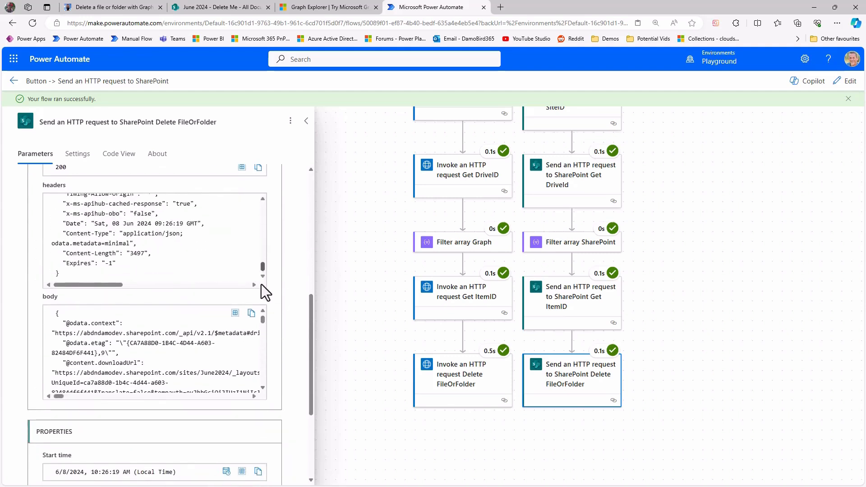
Edit the flow to set the SharePoint Delete FileOrFolder method to DELETE, save it, and test the flow.
{"action": "left_click", "coordinate": [848, 88]}
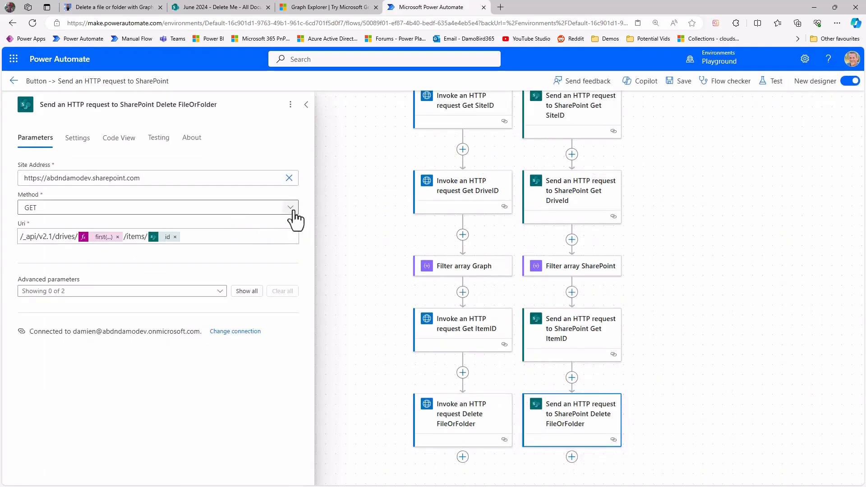
{"action": "left_click", "coordinate": [291, 209]}
{"action": "left_click", "coordinate": [68, 224]}
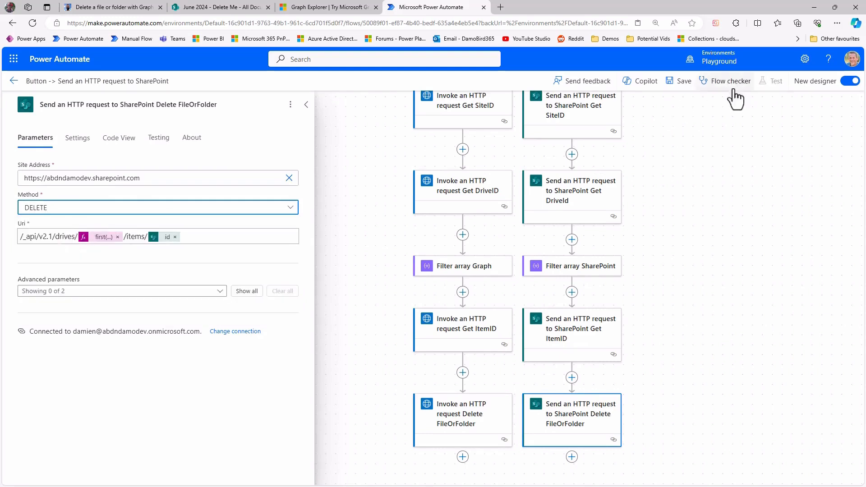
{"action": "left_click", "coordinate": [684, 86]}
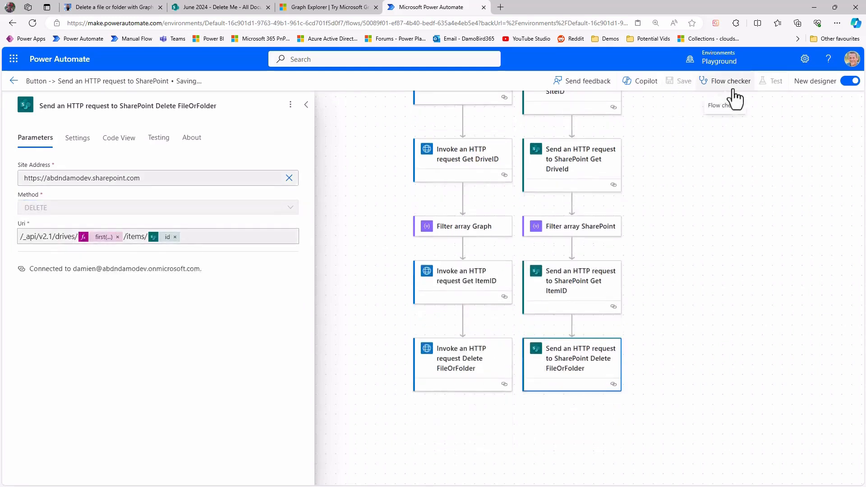
{"action": "left_click", "coordinate": [775, 82]}
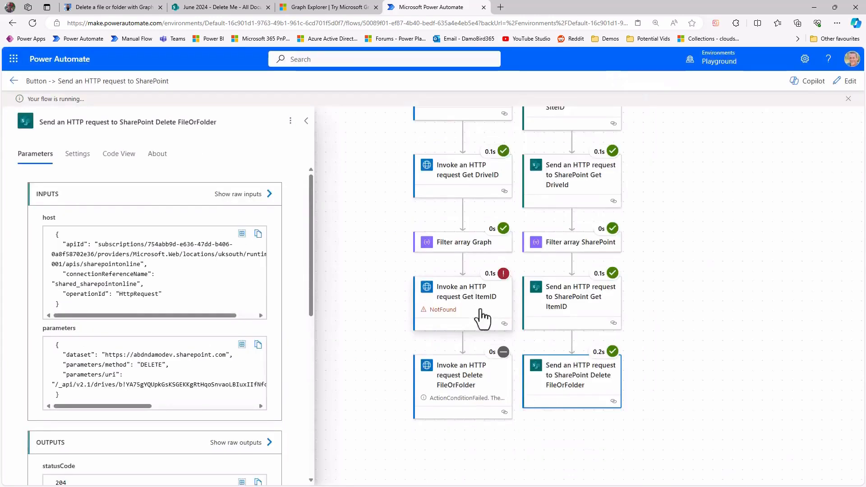
Inspect the run details of the Graph Get ItemID action and the request method used by SharePoint Delete FileOrFolder.
{"action": "left_click", "coordinate": [468, 312]}
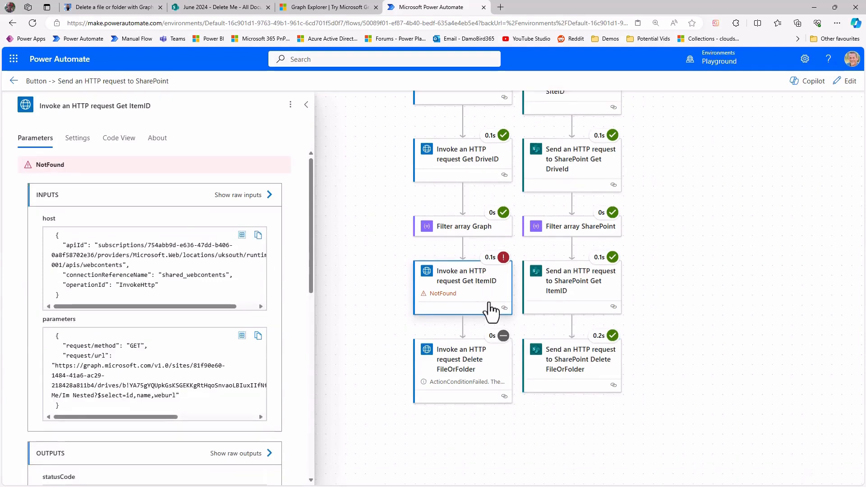
{"action": "left_click", "coordinate": [569, 391]}
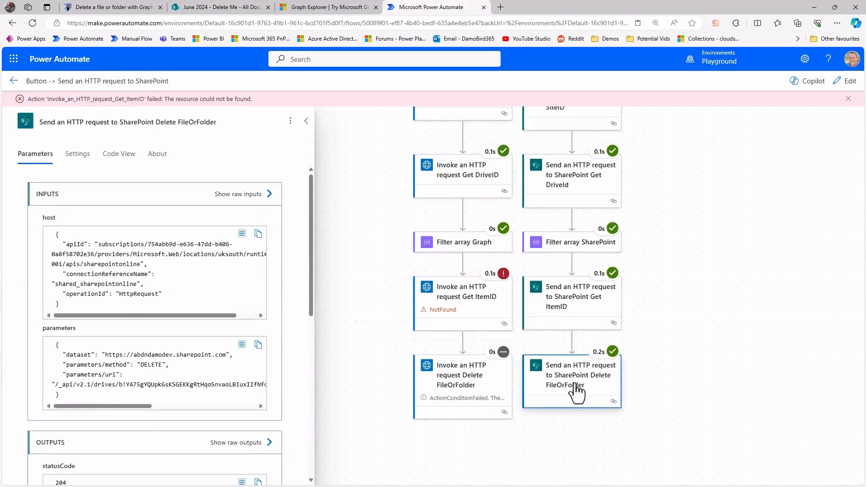
{"action": "double_click", "coordinate": [152, 365]}
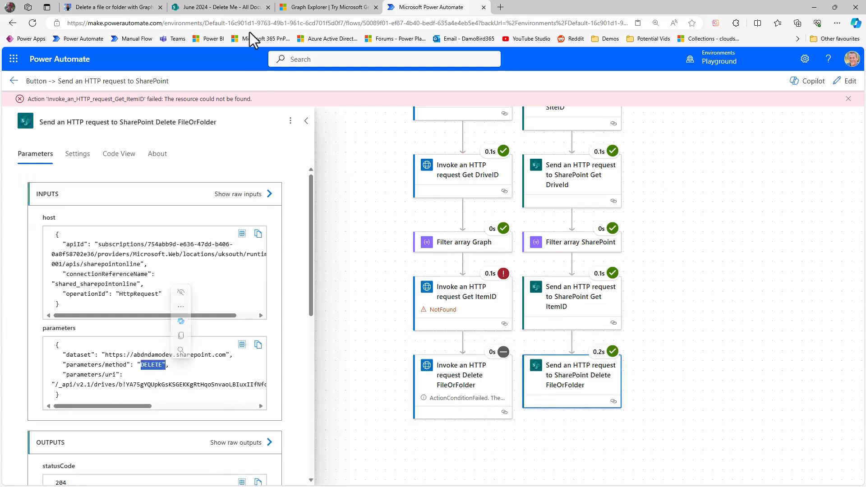
Switch to SharePoint, check the Delete Me folder's contents, and open the site's recycle bin.
{"action": "left_click", "coordinate": [221, 8]}
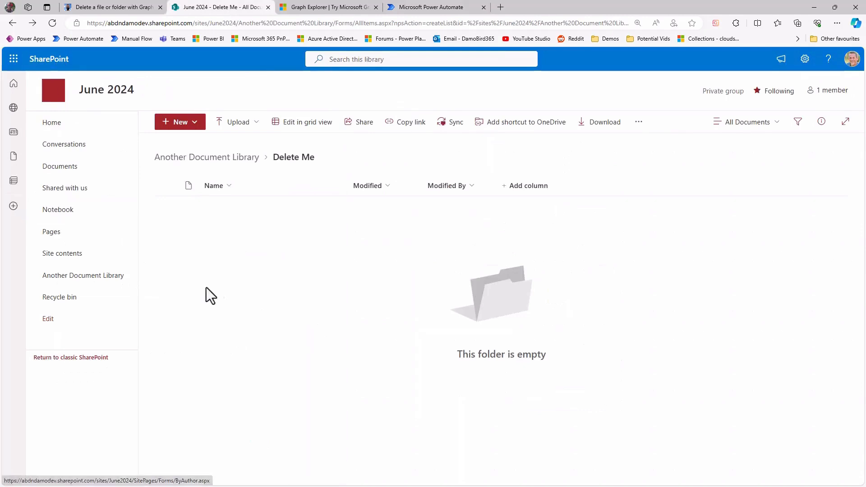
{"action": "left_click", "coordinate": [71, 297]}
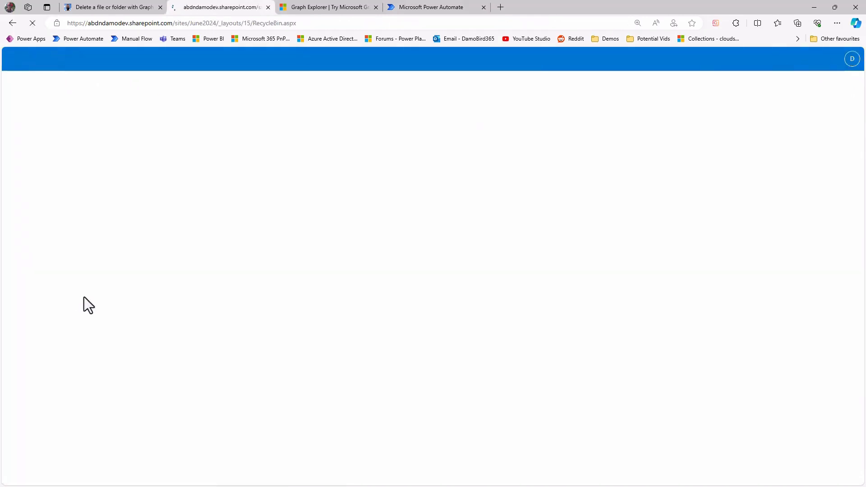